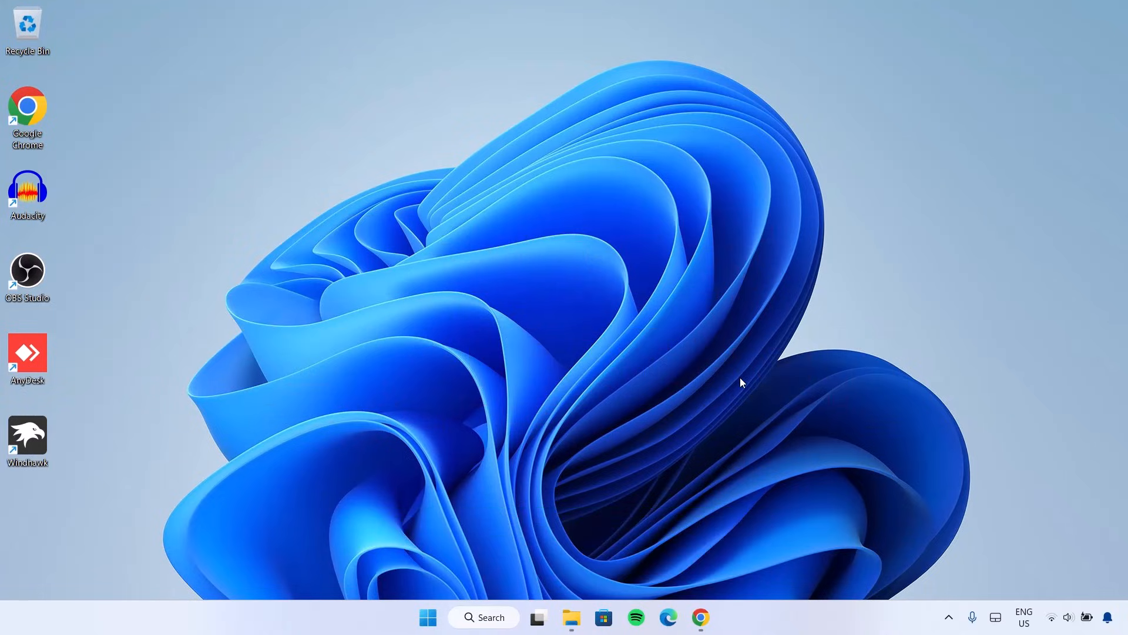
# Step: Download the purple-tones fantasy landscape from Freepik as a free 5.0 MB JPG
pyautogui.click(700, 617)
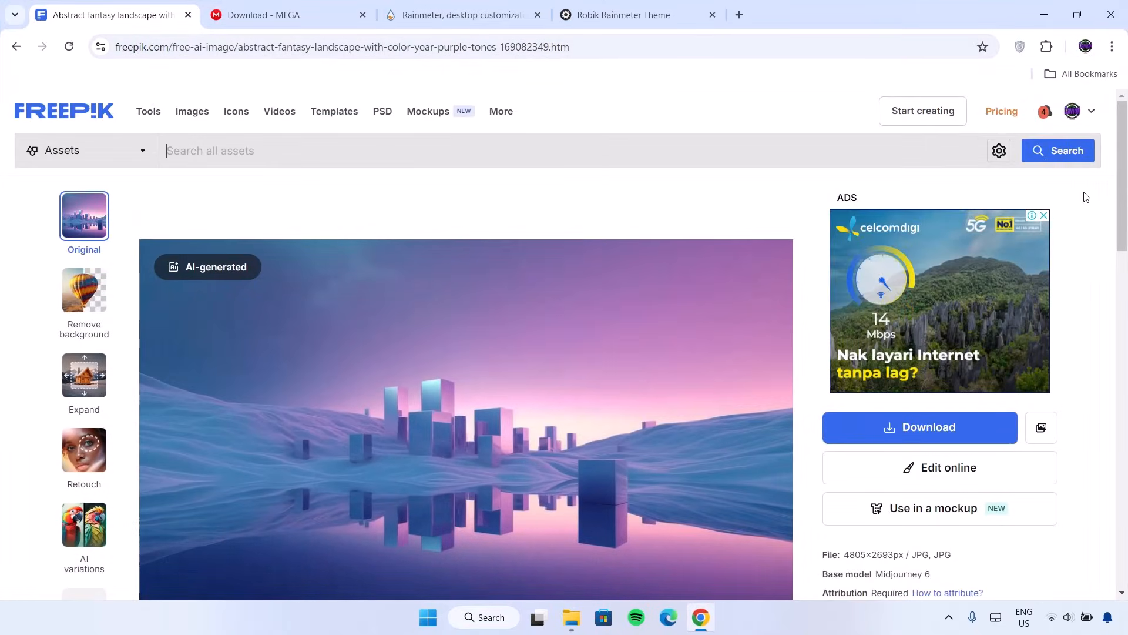
pyautogui.scroll(-1, 463, 355)
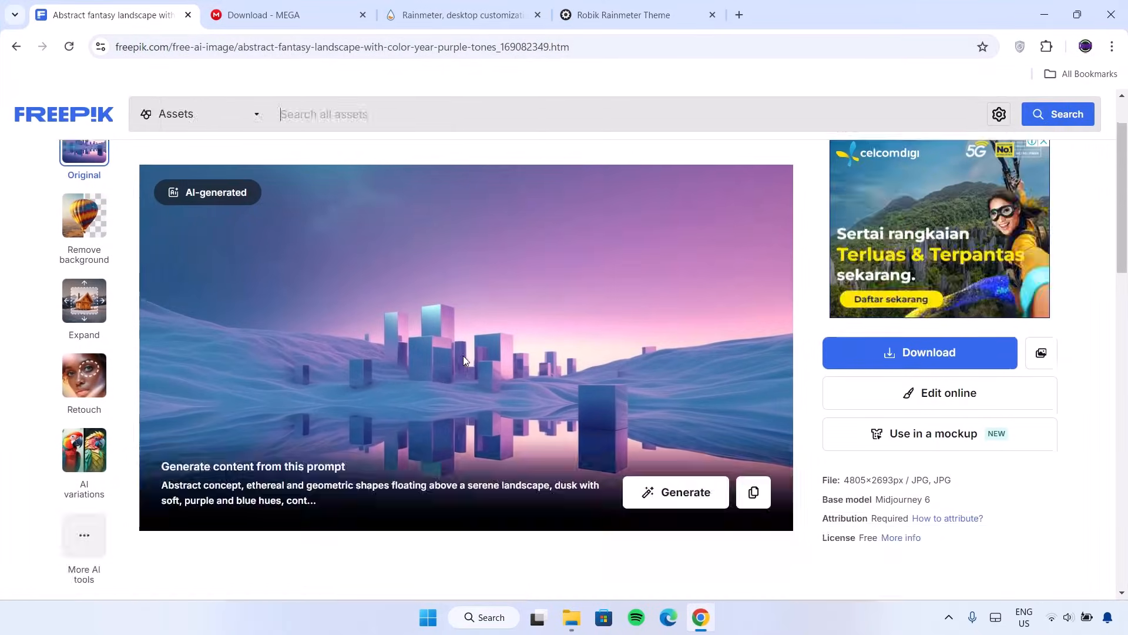
pyautogui.click(928, 355)
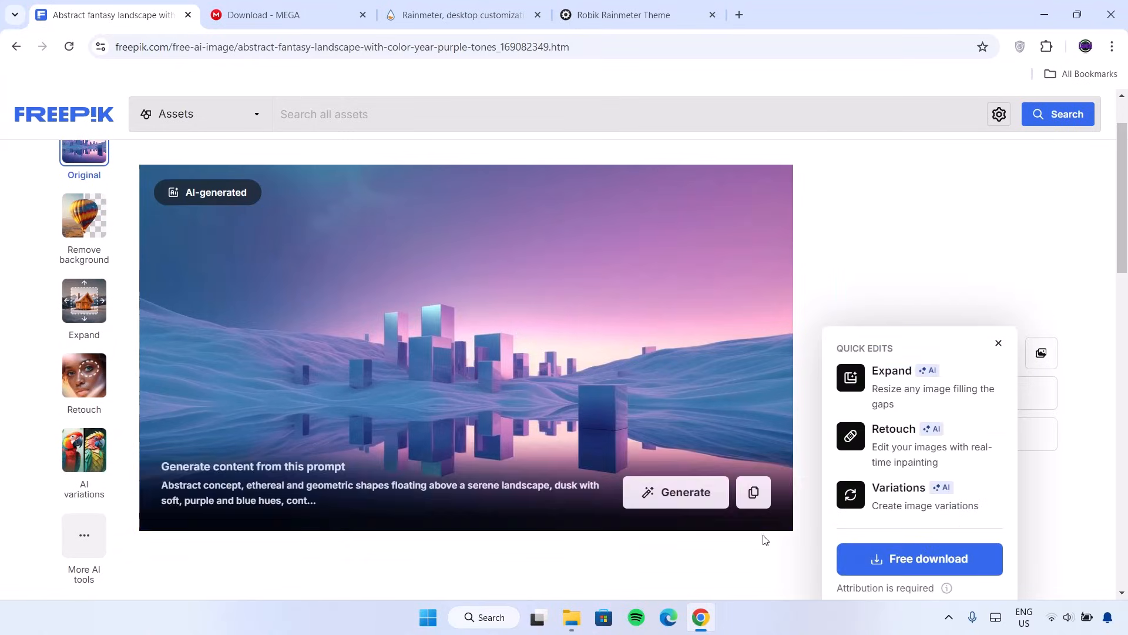
pyautogui.click(921, 563)
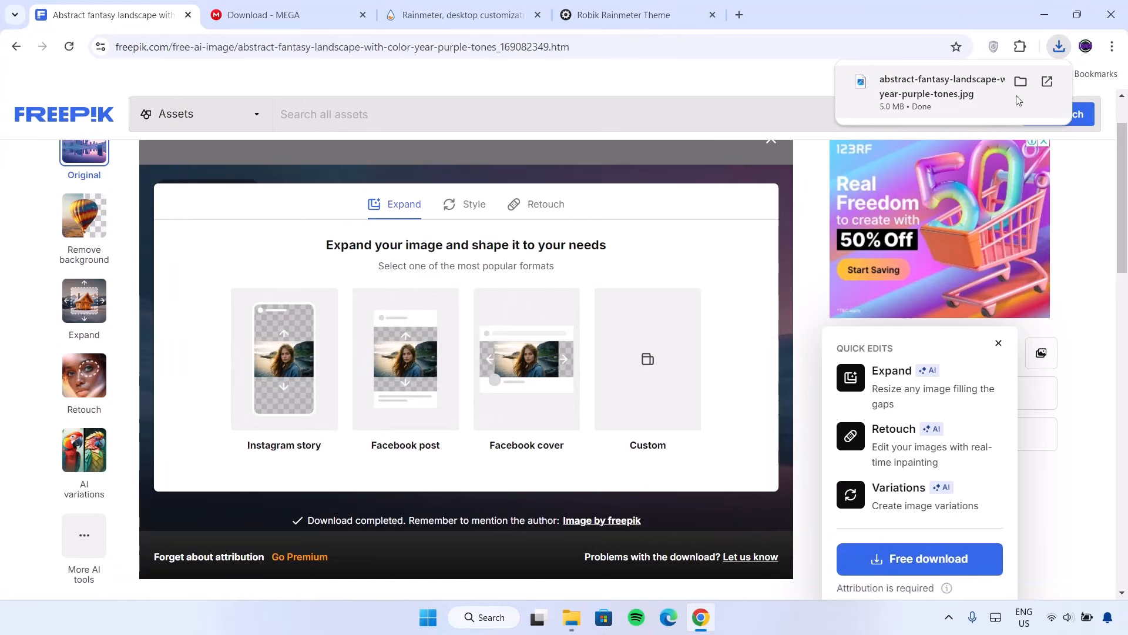
# Step: Set the downloaded landscape JPG in Downloads as the desktop background
pyautogui.click(1020, 81)
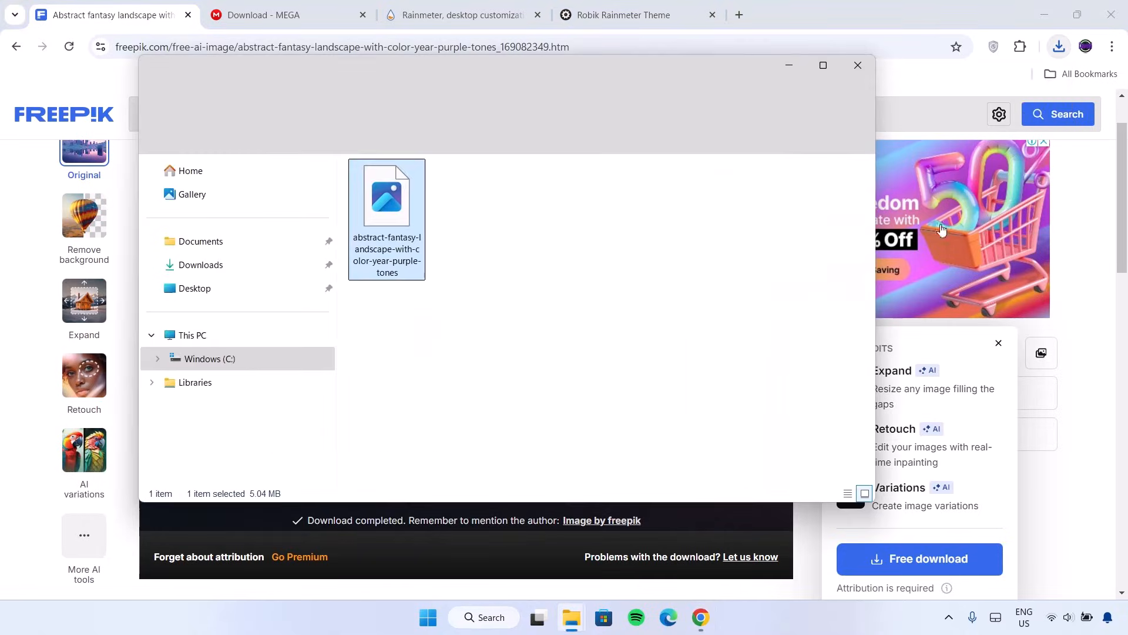
pyautogui.click(820, 67)
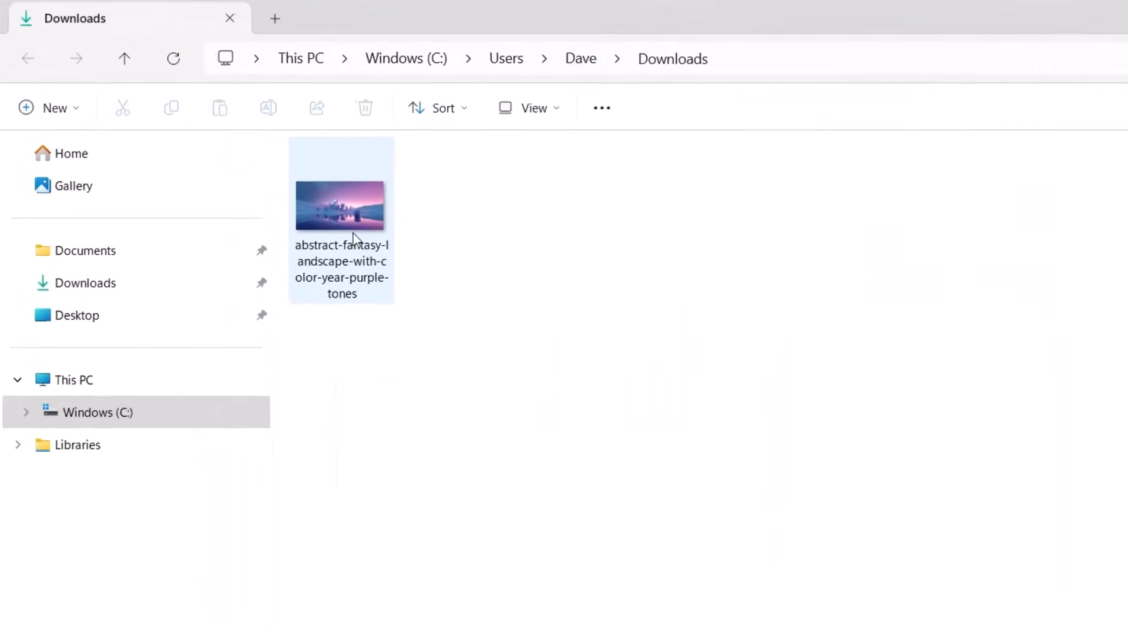
pyautogui.click(345, 211)
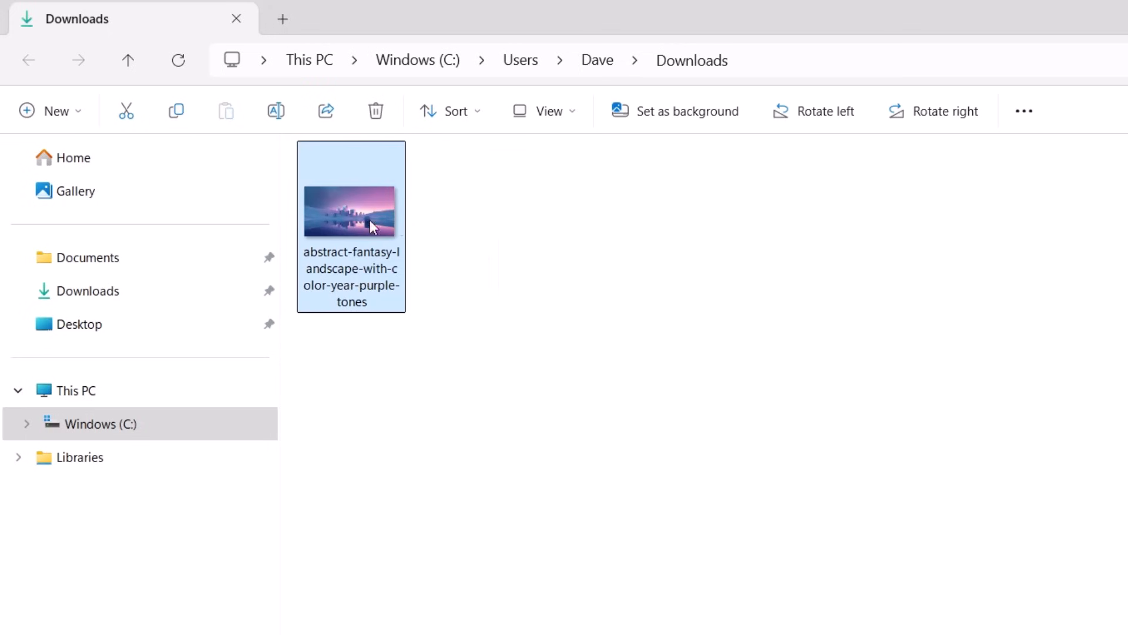
pyautogui.rightClick(352, 213)
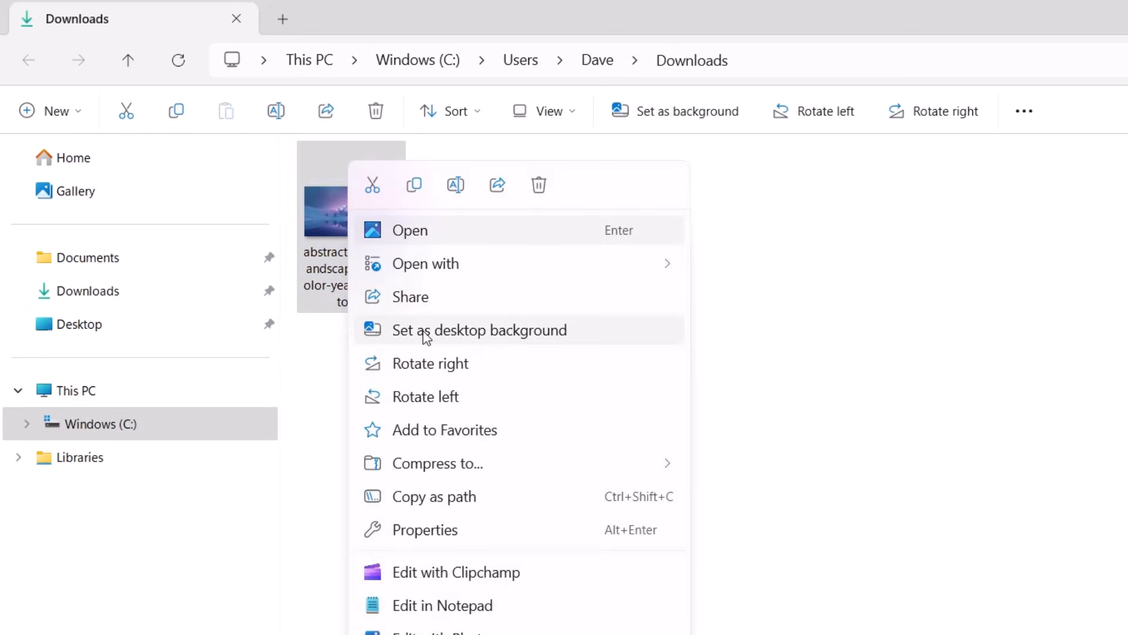
pyautogui.click(427, 338)
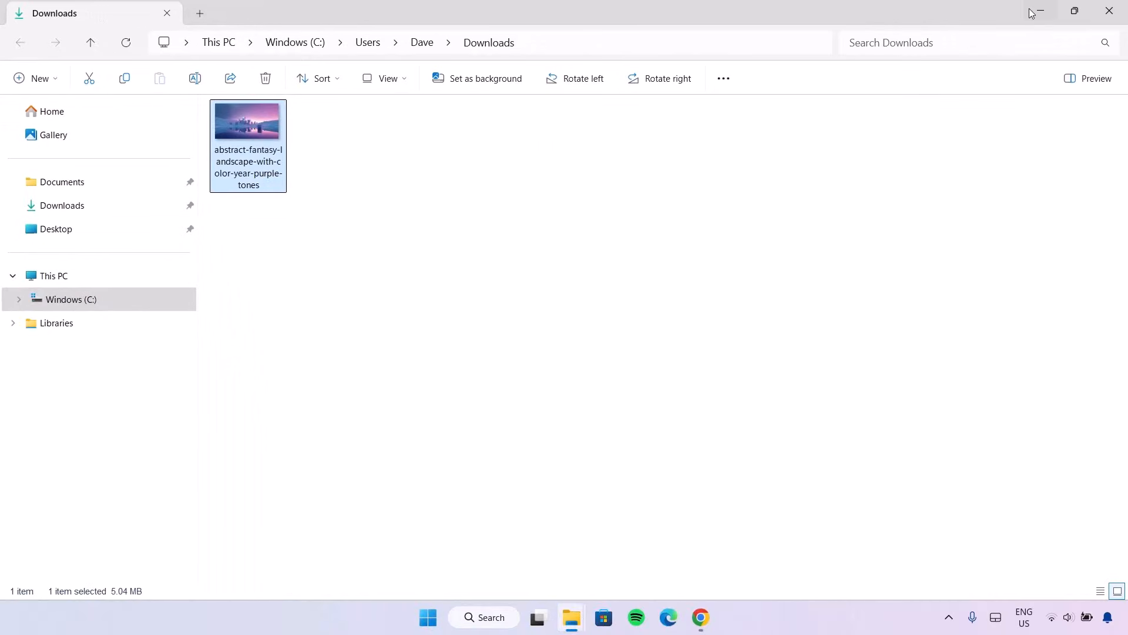
# Step: Minimize Explorer and Chrome to view the new wallpaper, then return to the browser
pyautogui.click(1037, 11)
pyautogui.click(1037, 12)
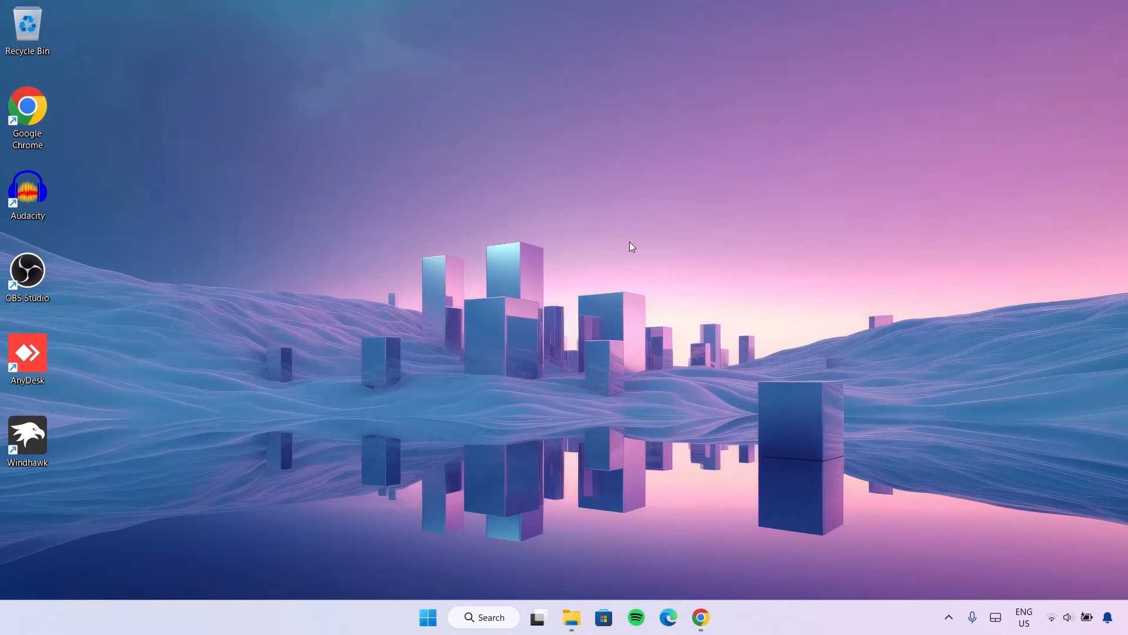
pyautogui.hotkey('alt', 'Tab')
# Step: Download MacOS_Dock_TD.rar (40.8 MB) from MEGA and show it in its Downloads folder
pyautogui.click(275, 18)
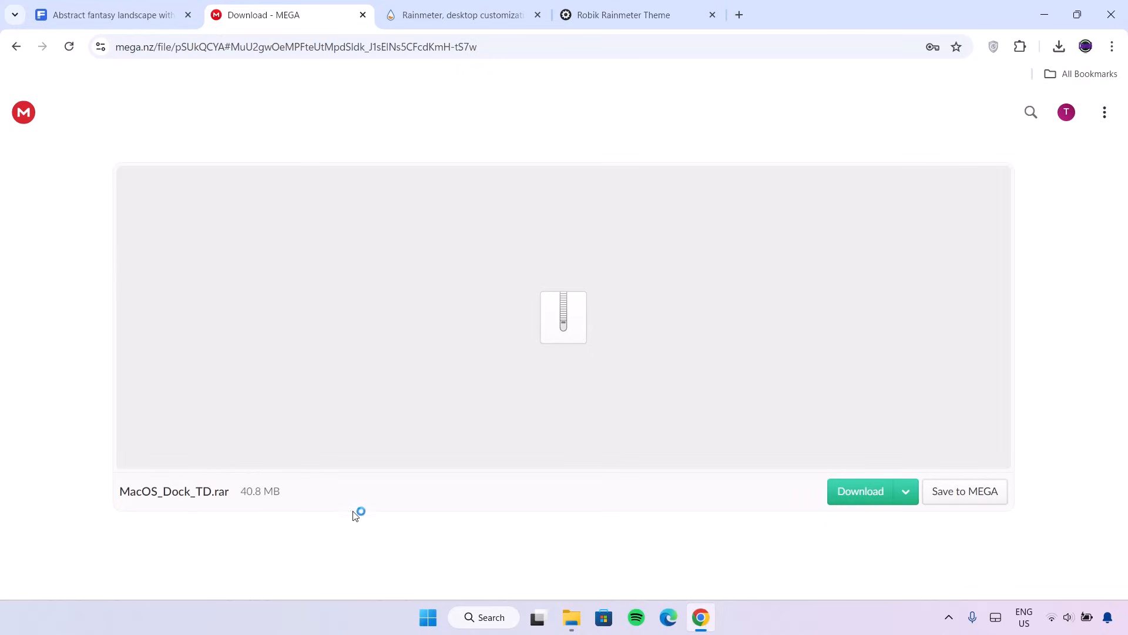
pyautogui.click(861, 492)
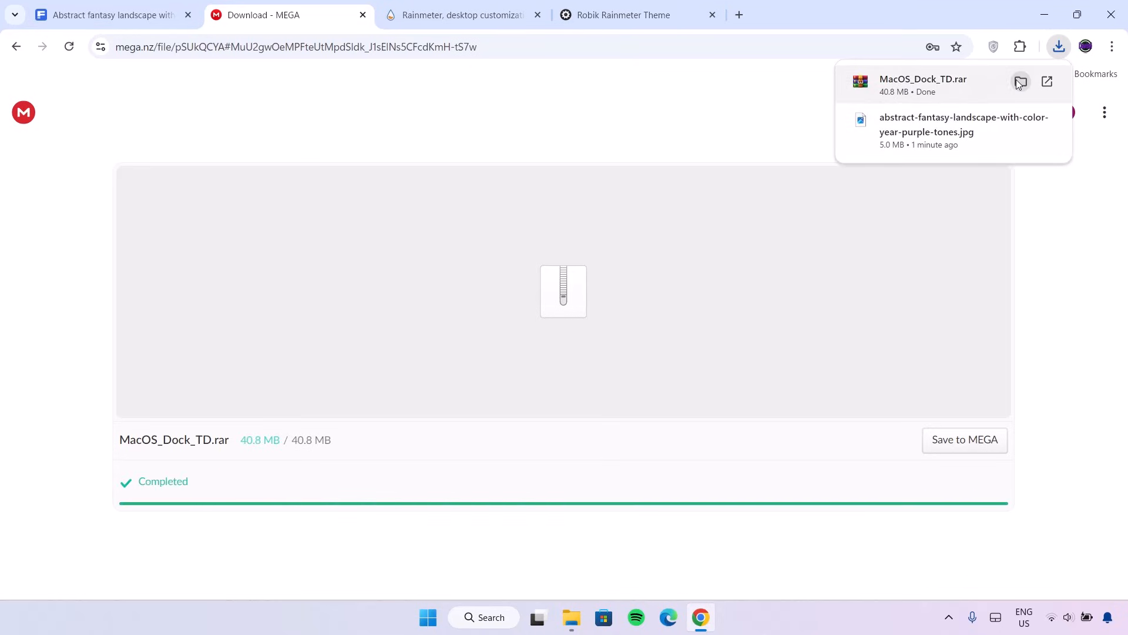
pyautogui.click(1020, 83)
# Step: Extract the MacOS_Dock_TD archive into Downloads with WinRAR's Extract Here
pyautogui.click(821, 66)
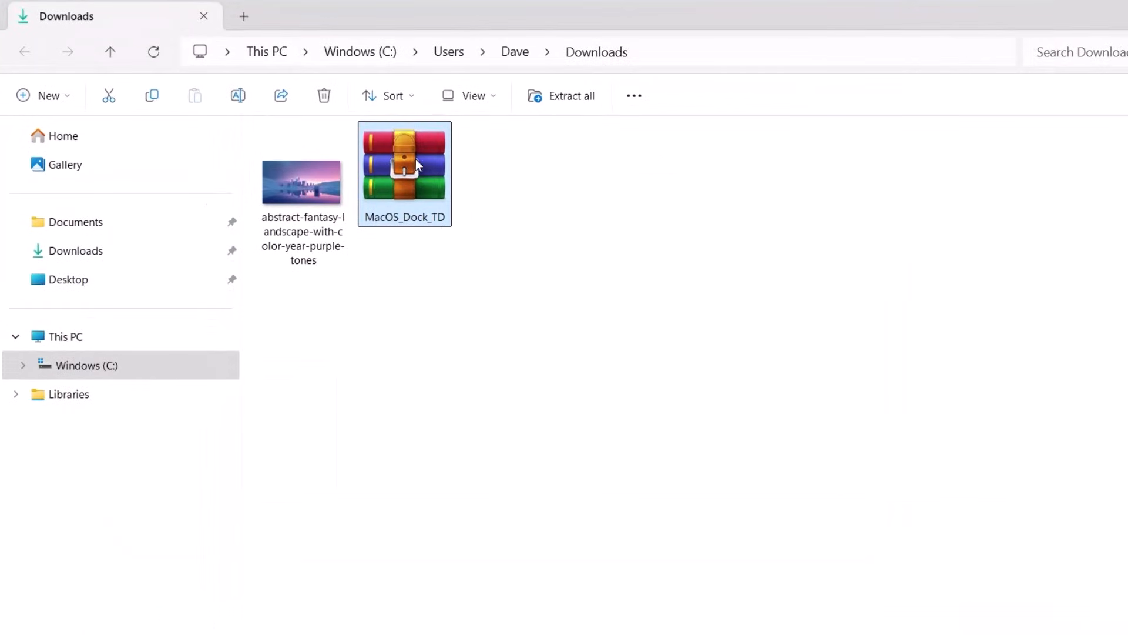
pyautogui.rightClick(415, 159)
pyautogui.moveTo(455, 452)
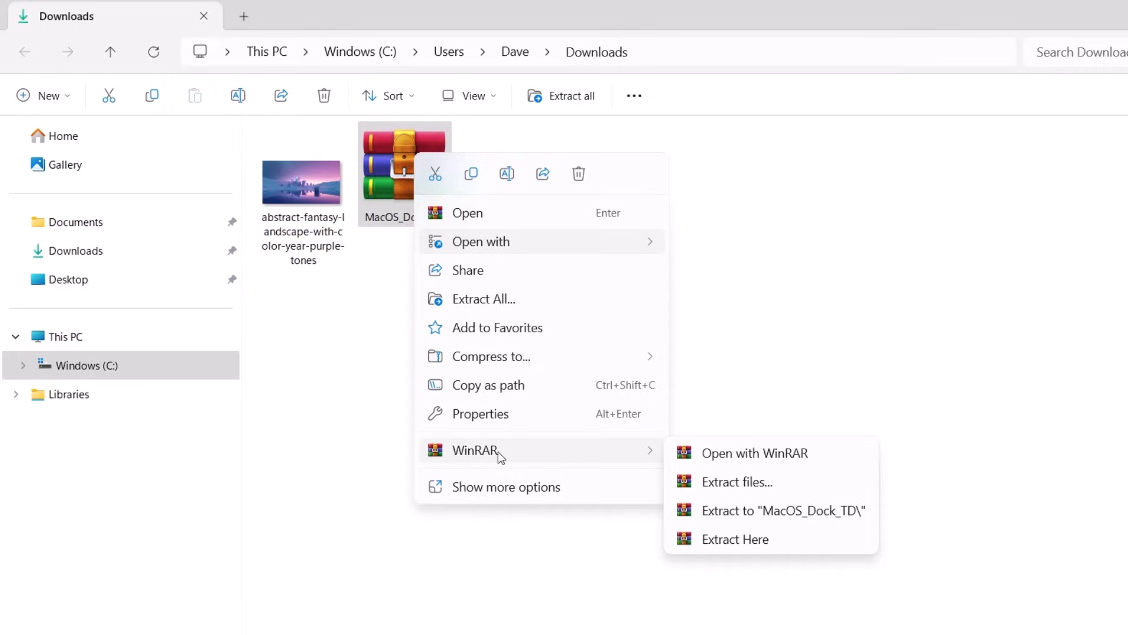
pyautogui.click(722, 541)
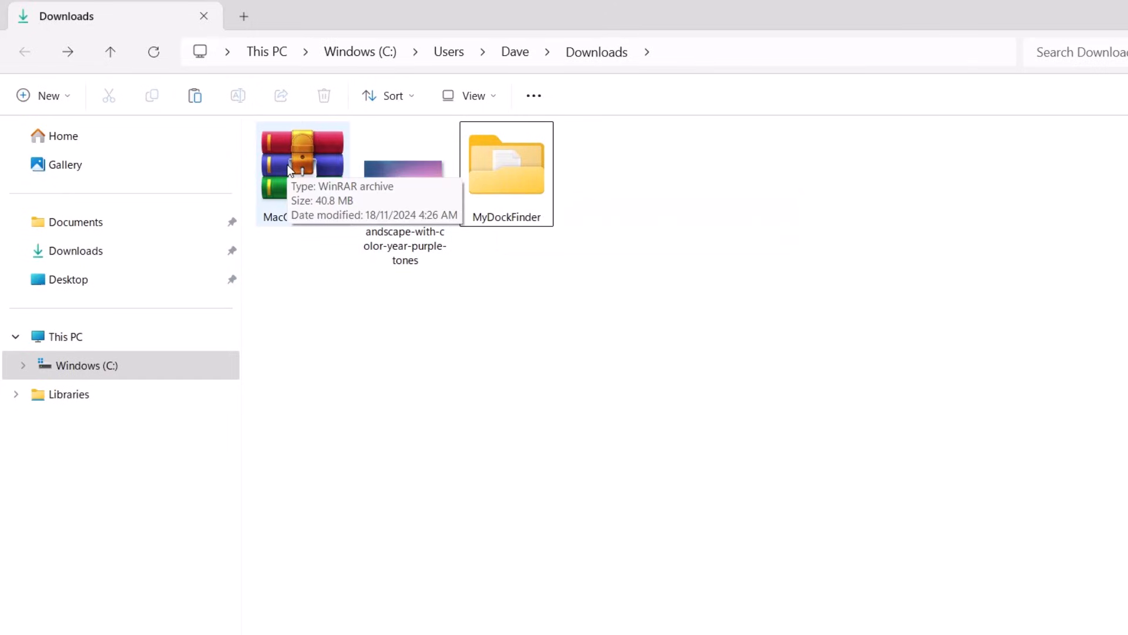
# Step: Cut the extracted MyDockFinder folder for moving
pyautogui.click(510, 167)
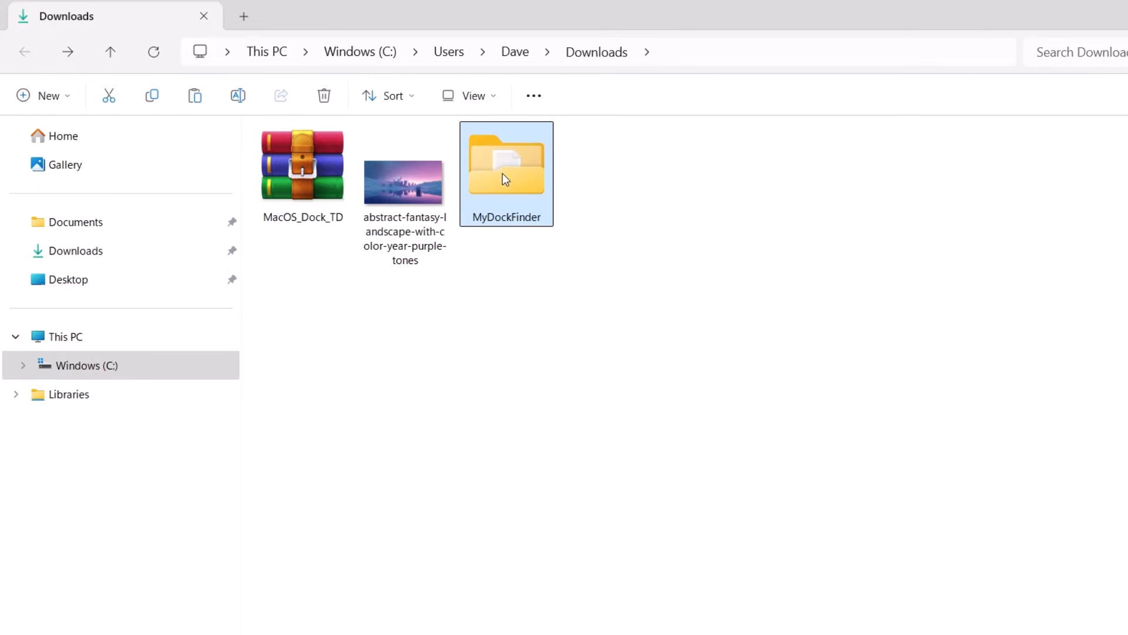
pyautogui.rightClick(502, 174)
pyautogui.click(522, 197)
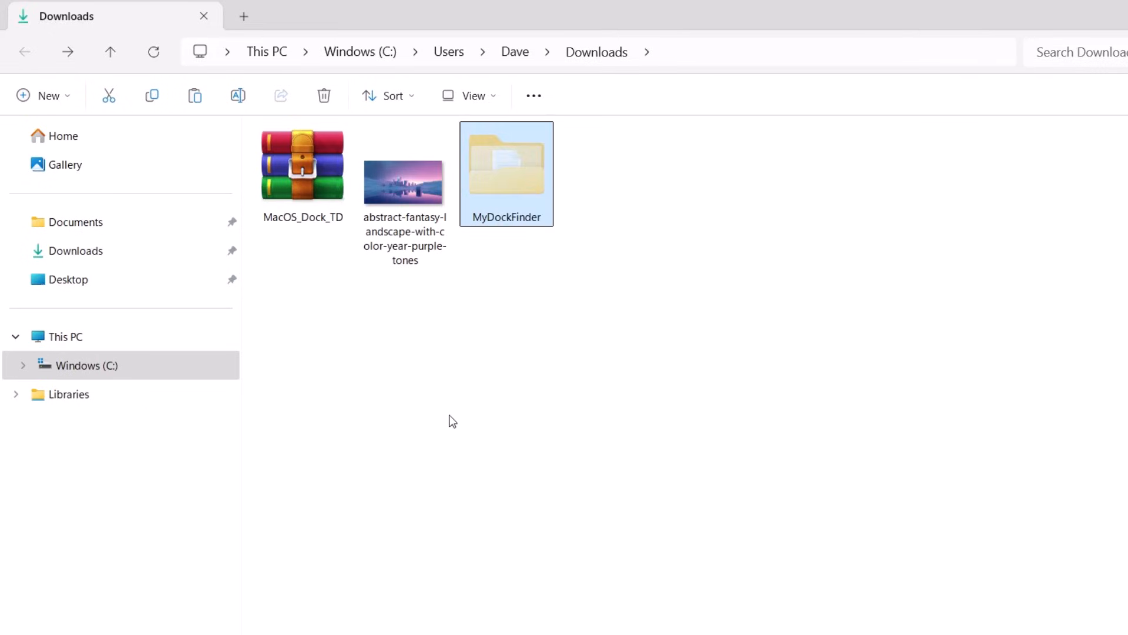
# Step: Paste the MyDockFinder folder into the root of Windows (C:)
pyautogui.click(53, 344)
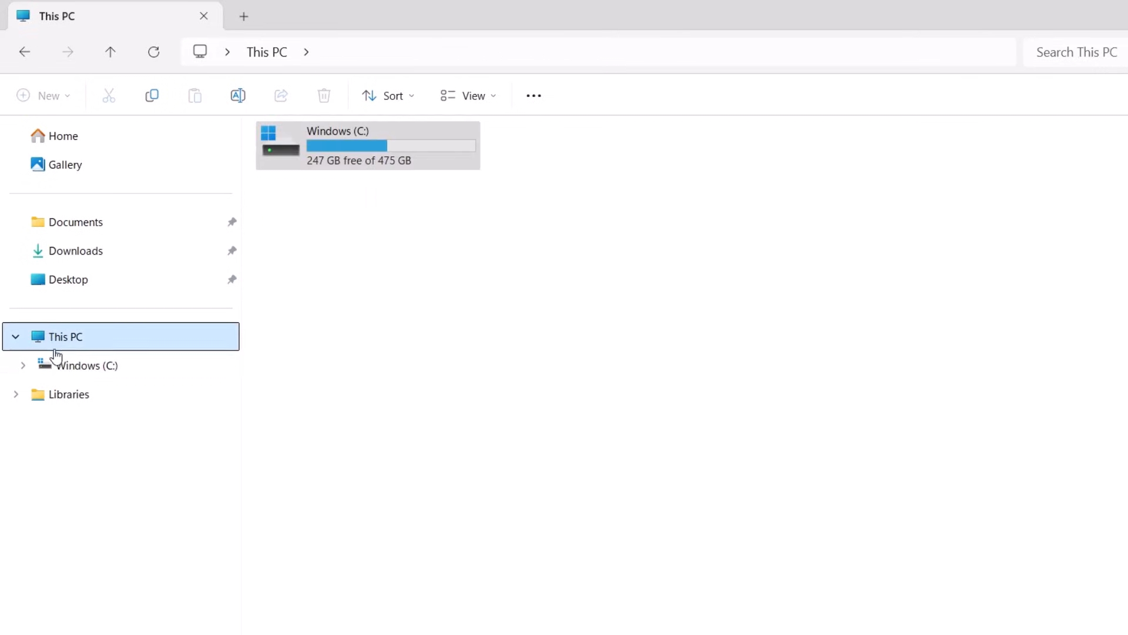
pyautogui.click(66, 366)
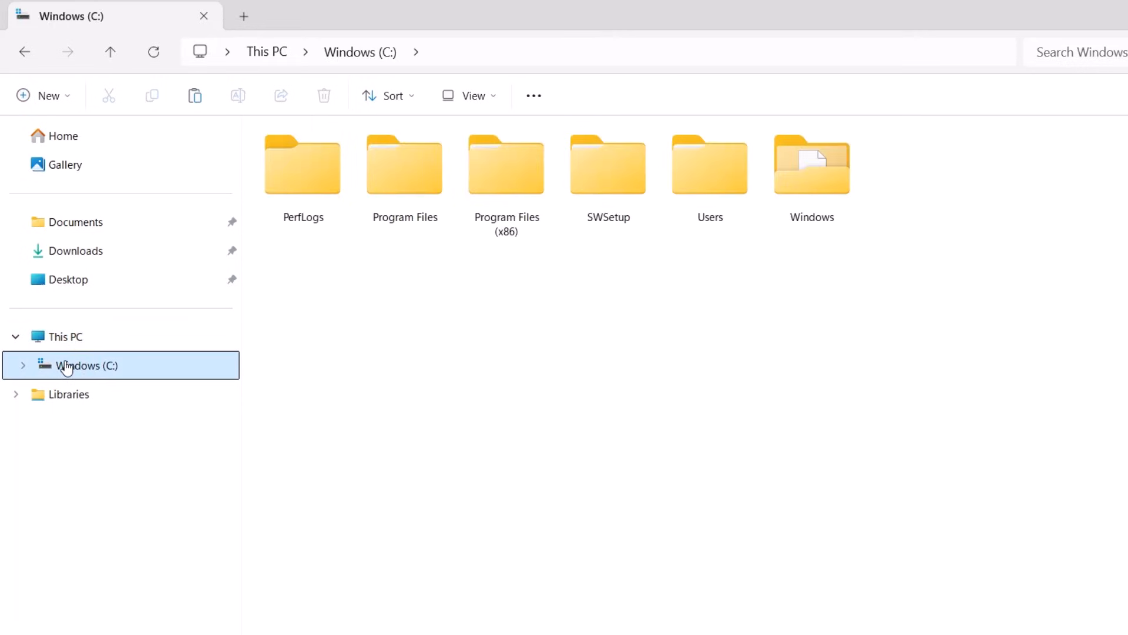
pyautogui.rightClick(938, 172)
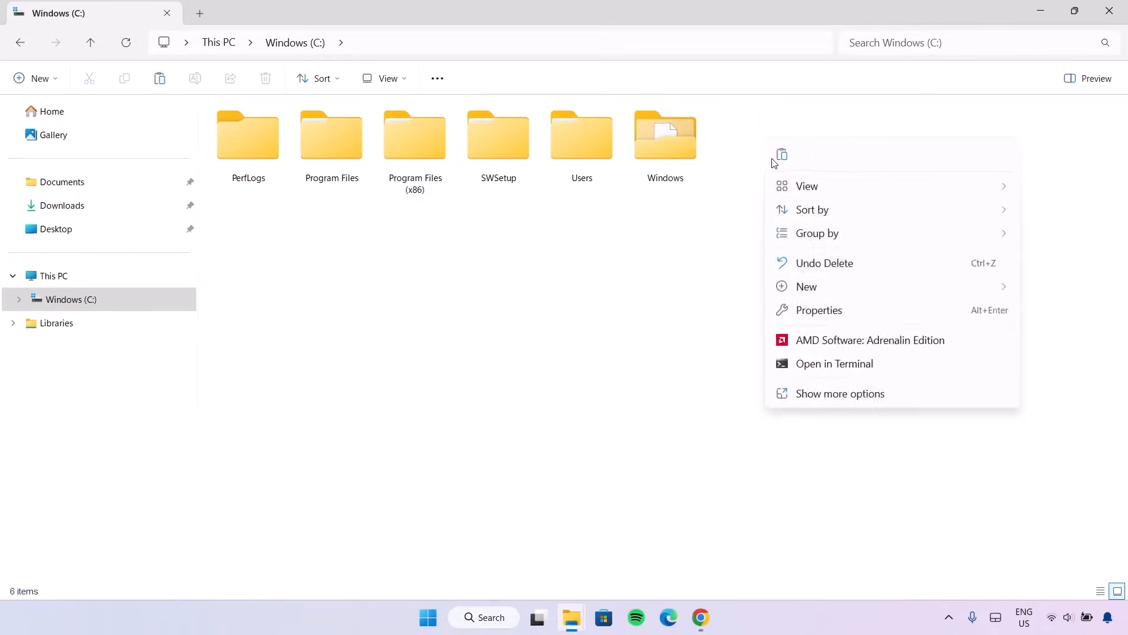
pyautogui.click(775, 159)
# Step: Open the MyDockFinder folder and launch the Mydock application
pyautogui.doubleClick(753, 130)
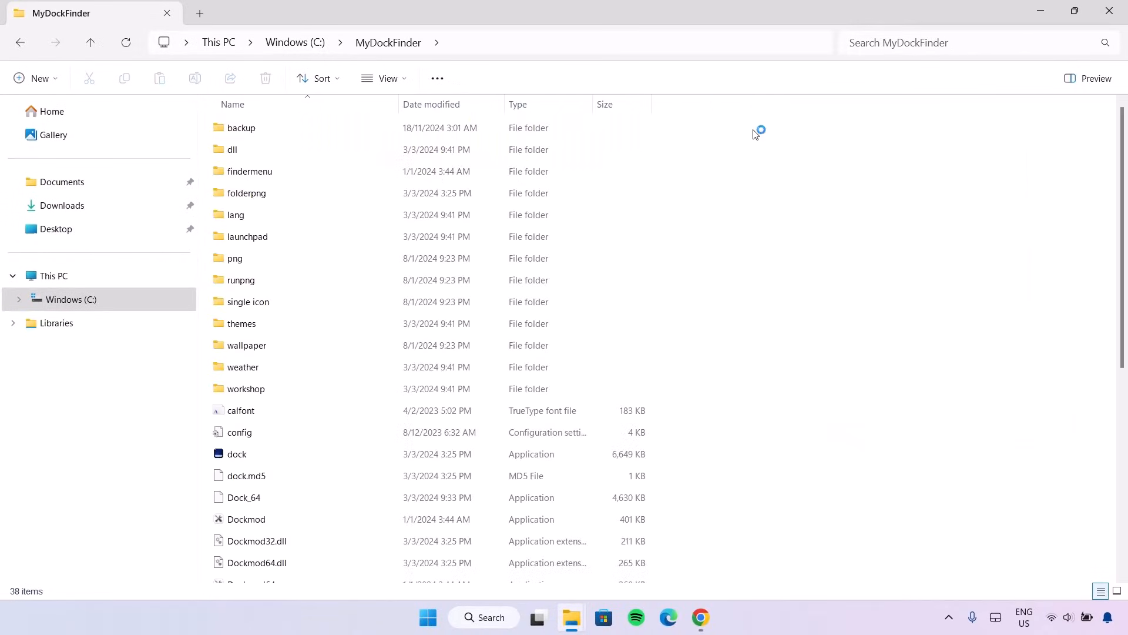
pyautogui.scroll(-5, 1125, 185)
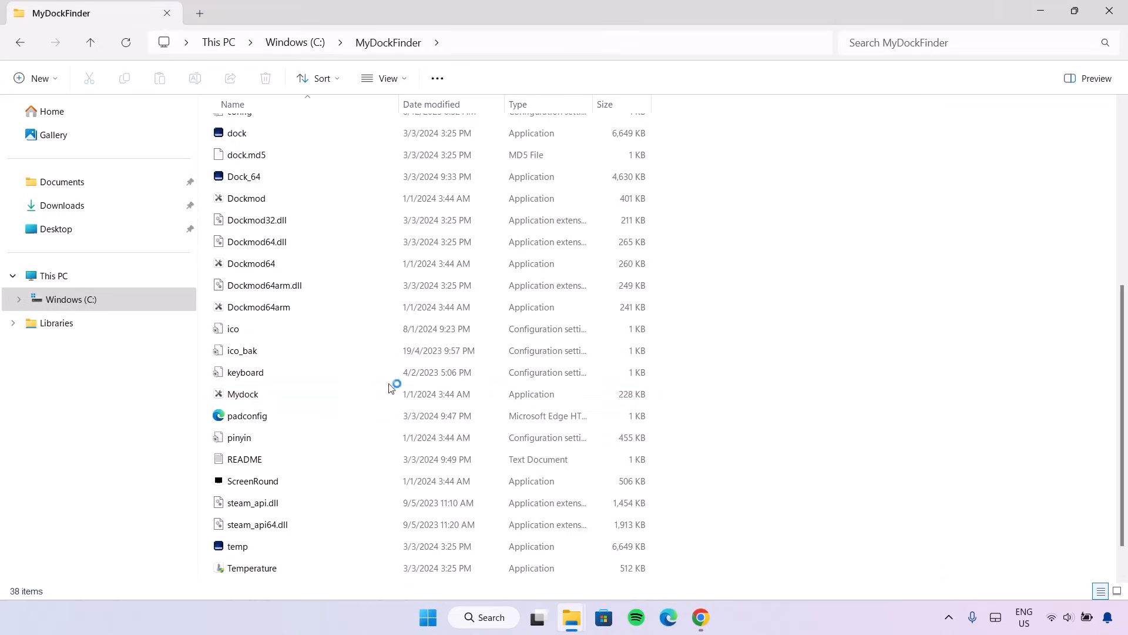
pyautogui.click(256, 397)
pyautogui.doubleClick(255, 397)
# Step: Allow Mydock through the firewall and minimize the open windows to clear the desktop
pyautogui.click(477, 423)
pyautogui.click(1039, 30)
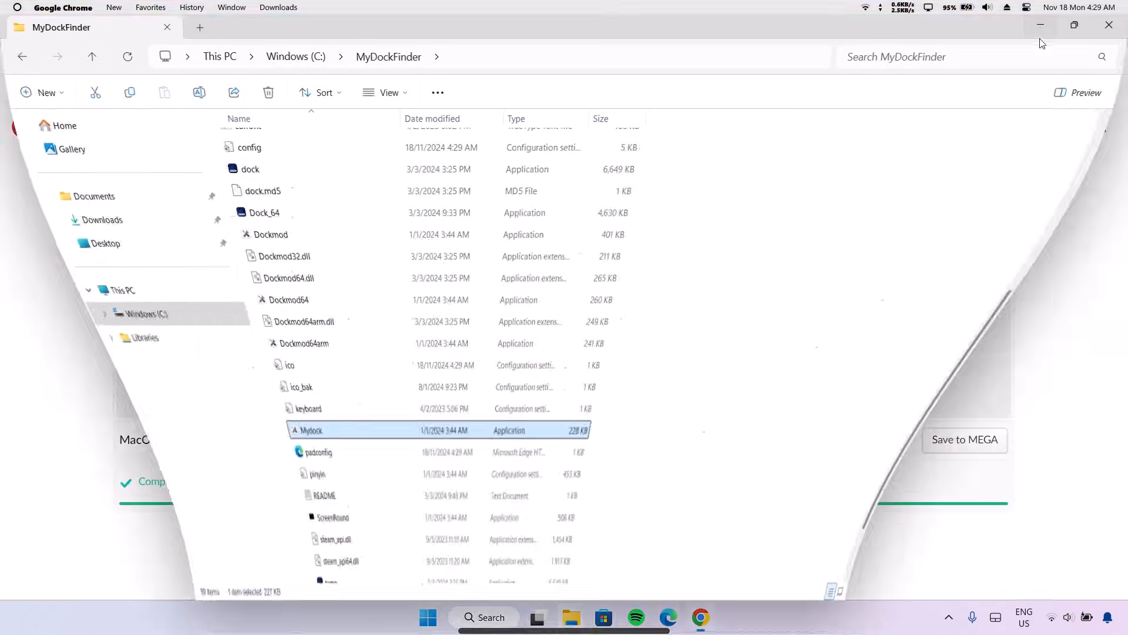
pyautogui.click(1039, 30)
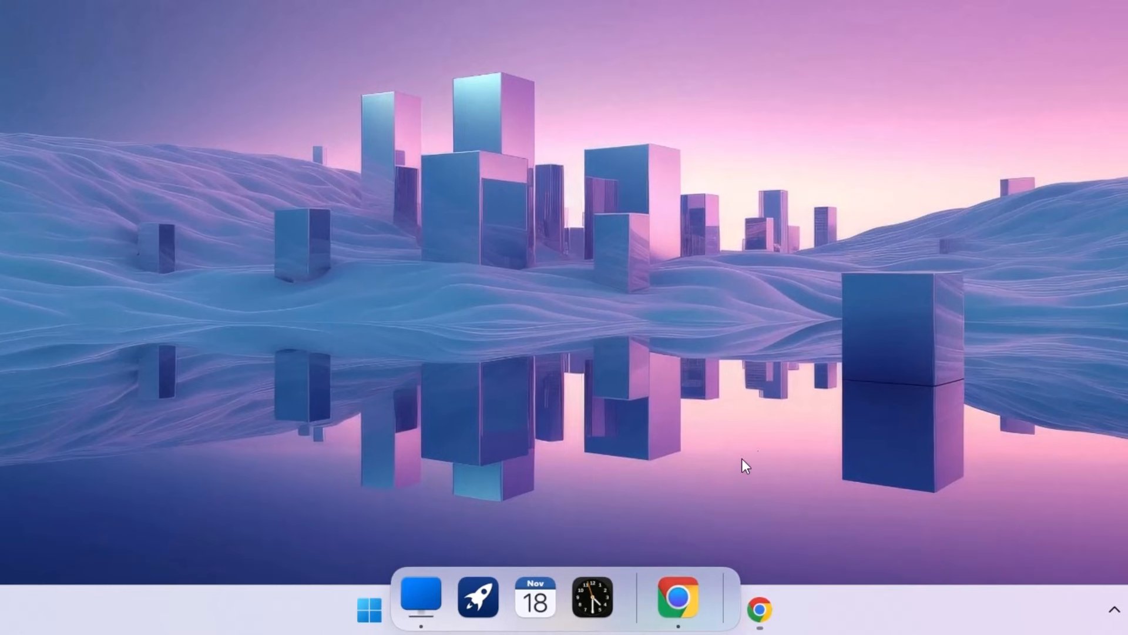
# Step: Hide the Windows taskbar from the dock menu, show it again, then open the dock's calendar
pyautogui.rightClick(721, 586)
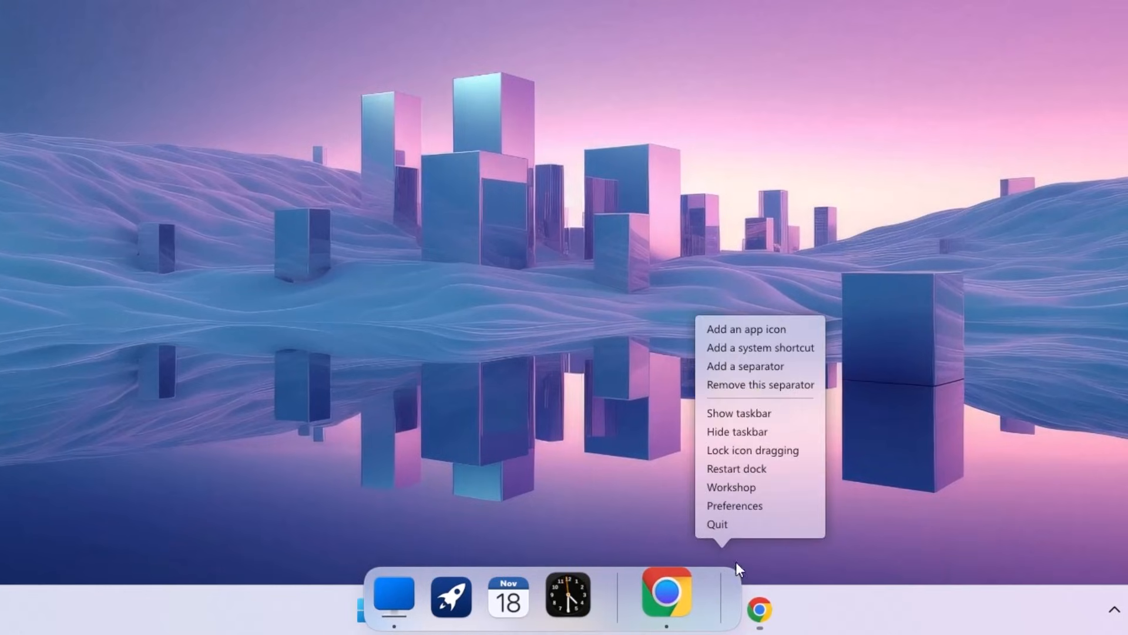
pyautogui.click(734, 430)
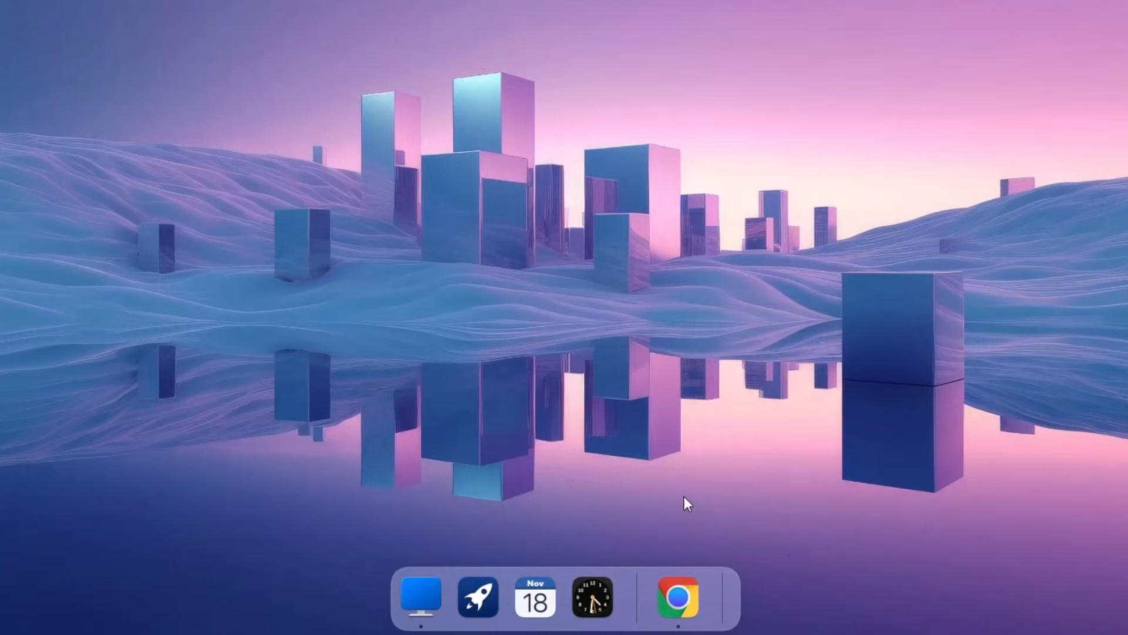
pyautogui.rightClick(722, 591)
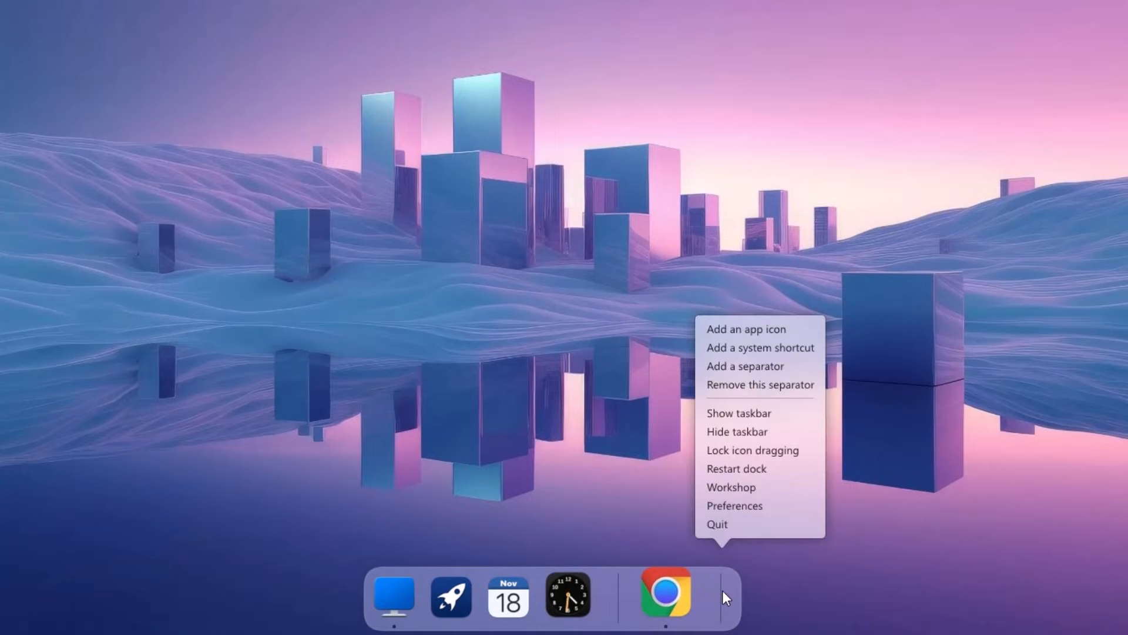
pyautogui.click(735, 414)
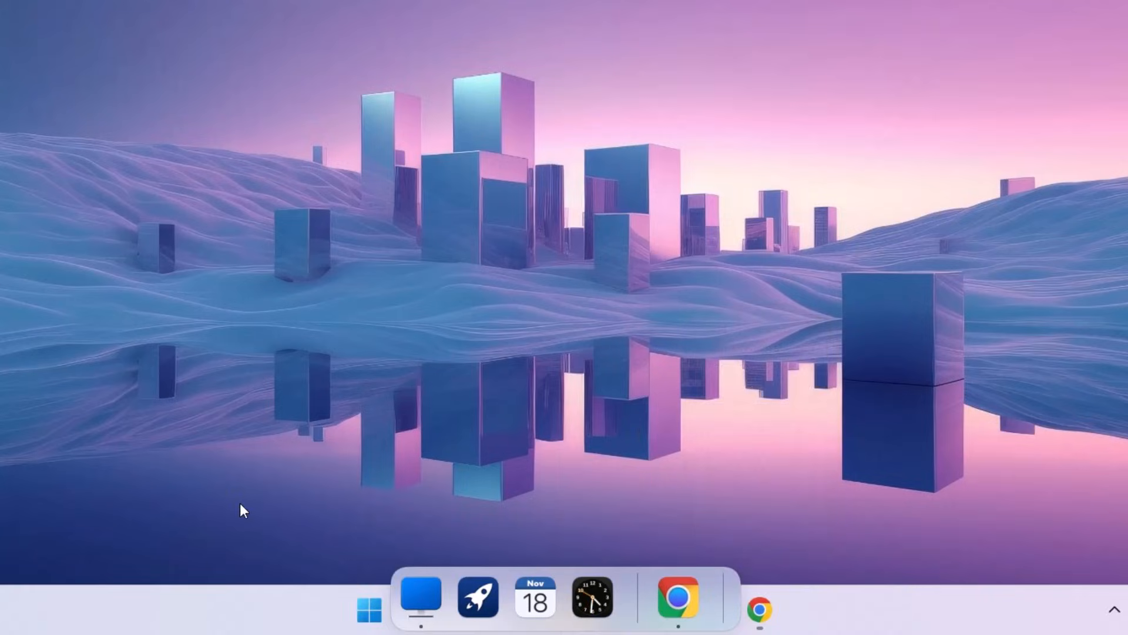
pyautogui.click(532, 609)
# Step: Turn on 'Automatically hide the taskbar' under Taskbar behaviors and close Settings
pyautogui.rightClick(893, 610)
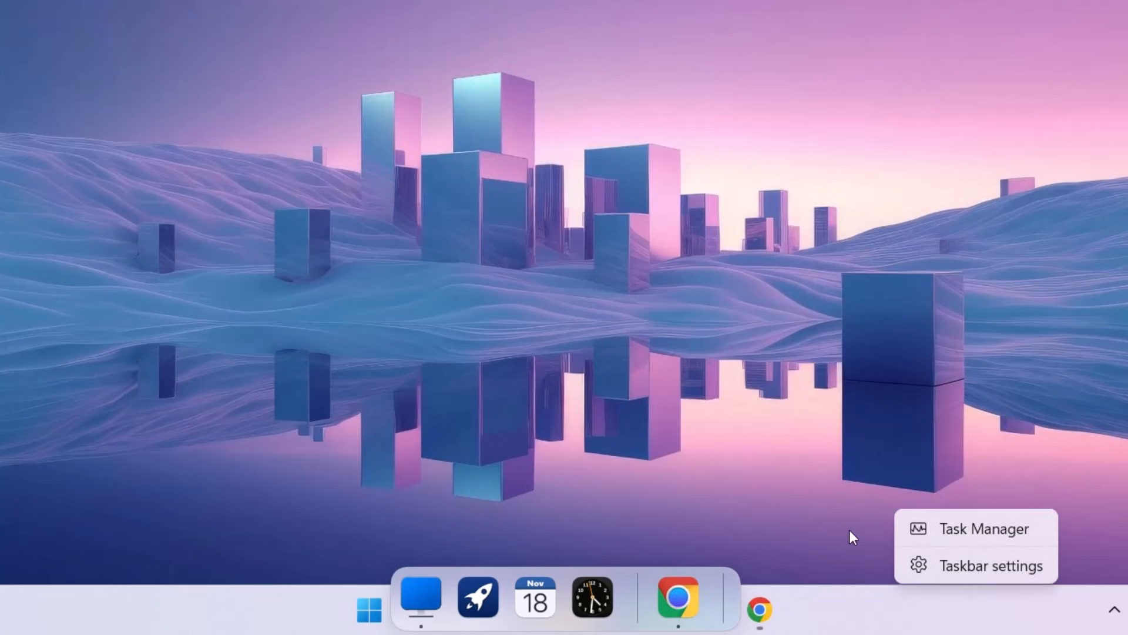
pyautogui.click(964, 565)
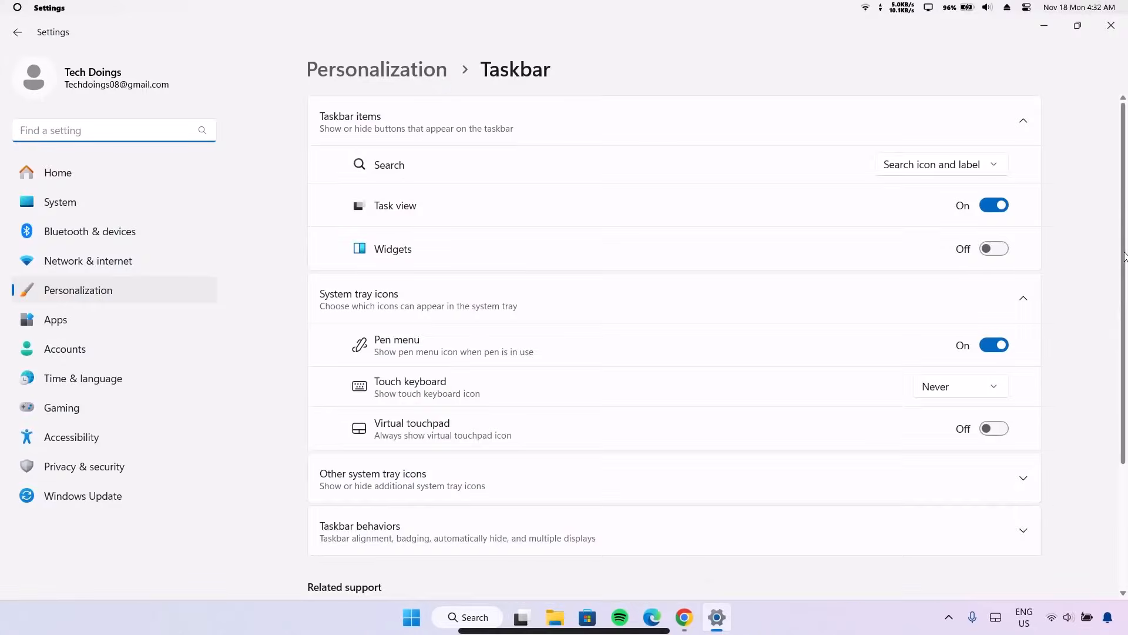
pyautogui.moveTo(1125, 256); pyautogui.dragTo(1111, 345)
pyautogui.click(386, 403)
pyautogui.click(359, 489)
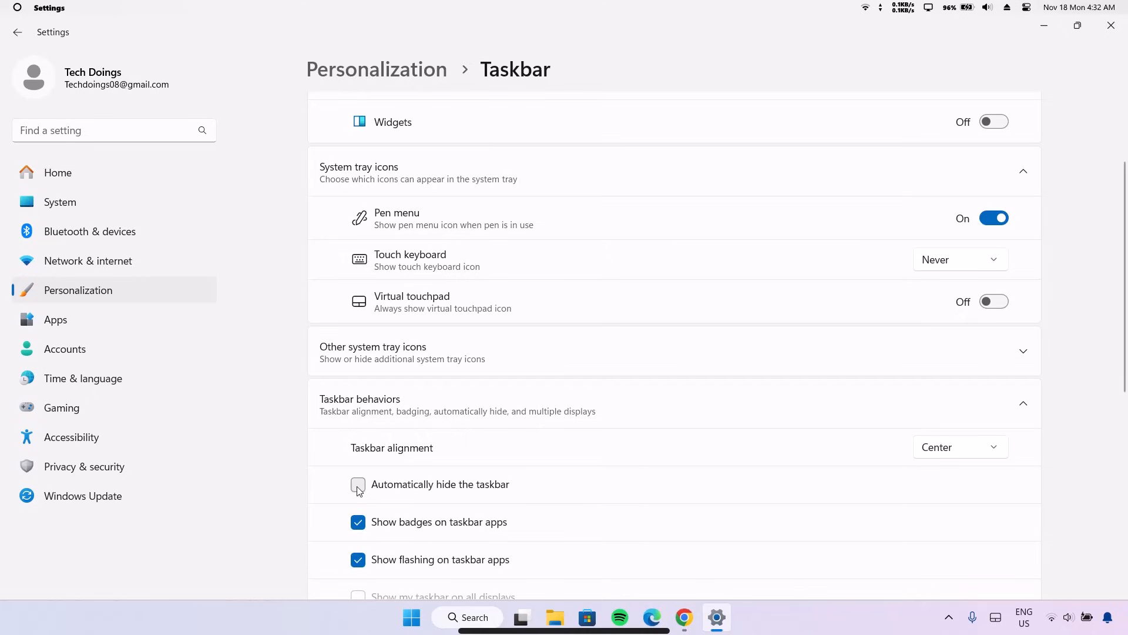
pyautogui.click(358, 485)
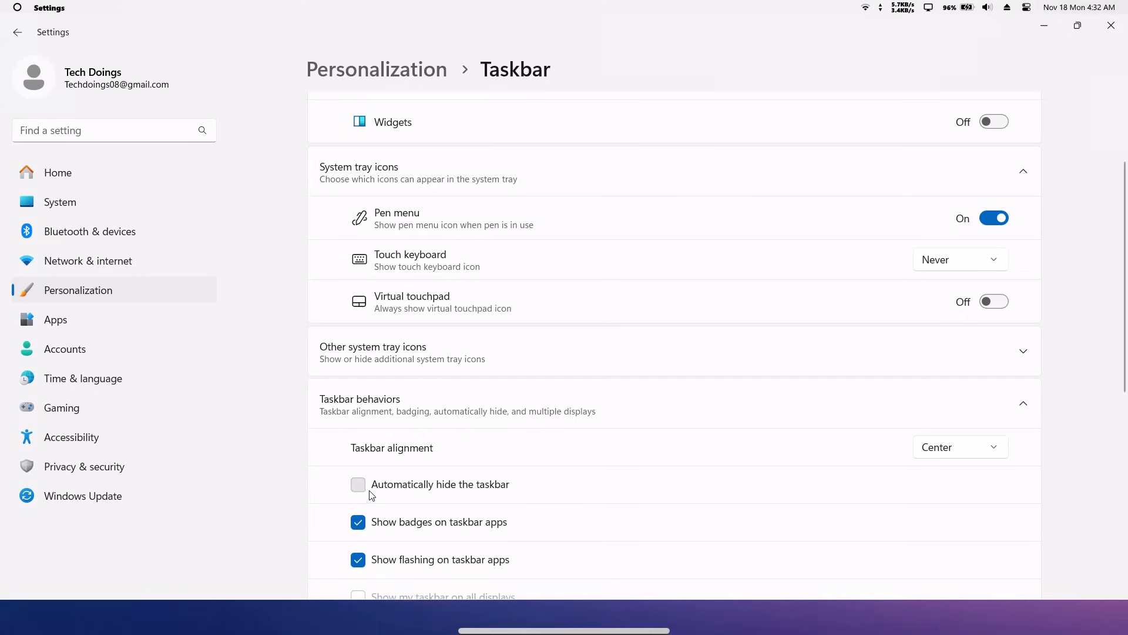
pyautogui.click(1111, 25)
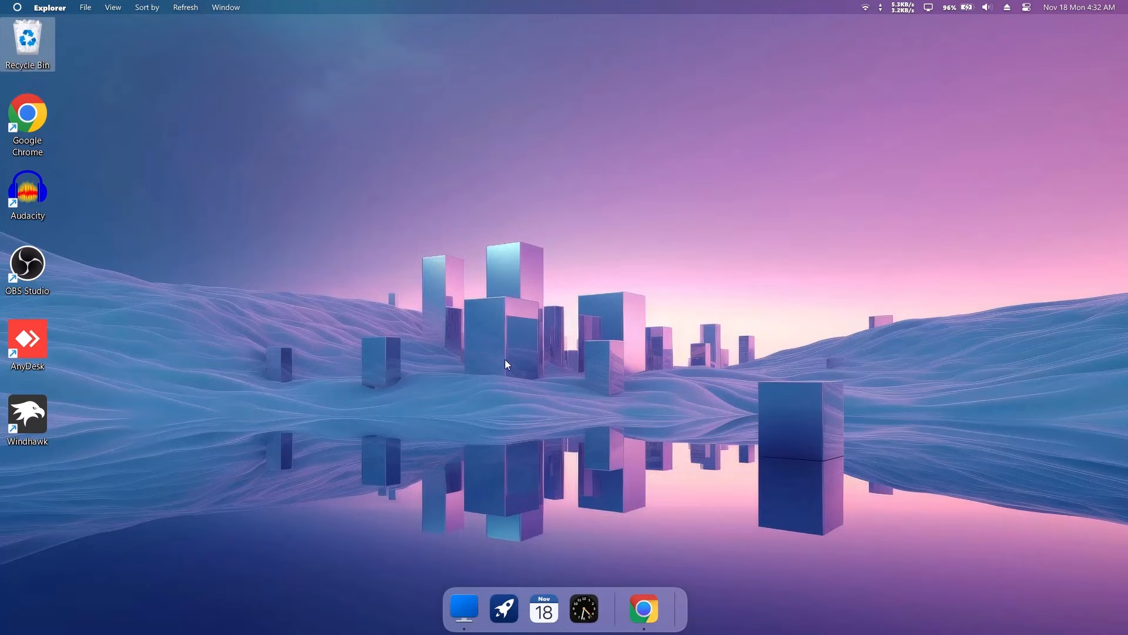
# Step: Restore the 'MacOs Theme by TechDoings' dock layout backup in Advanced preferences and restart MyDockFinder
pyautogui.moveTo(146, 634)
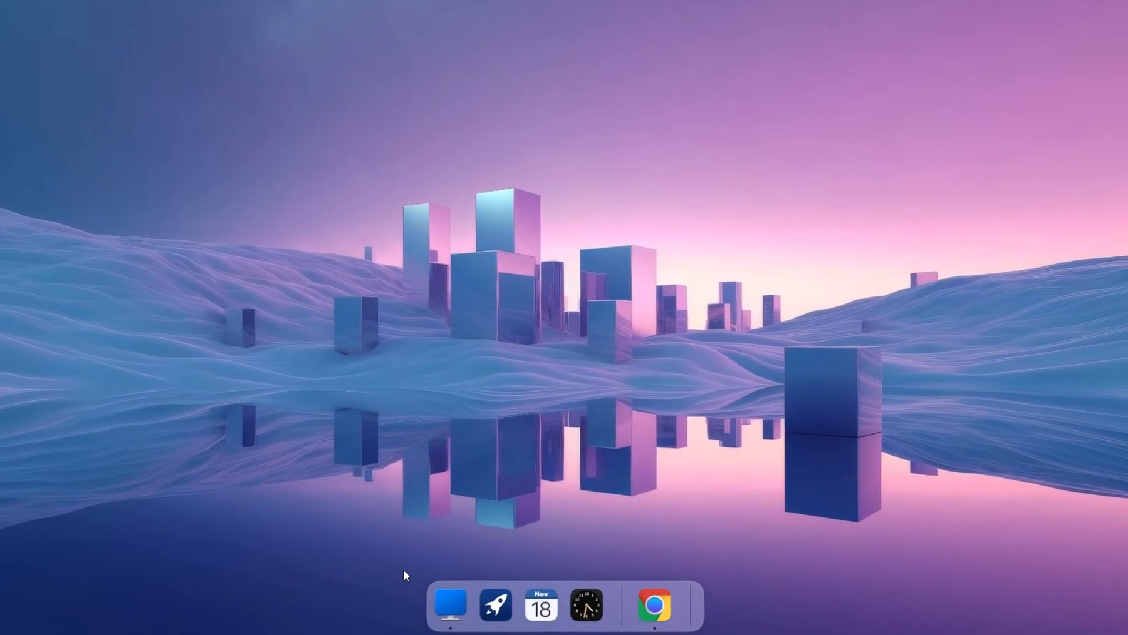
pyautogui.rightClick(698, 604)
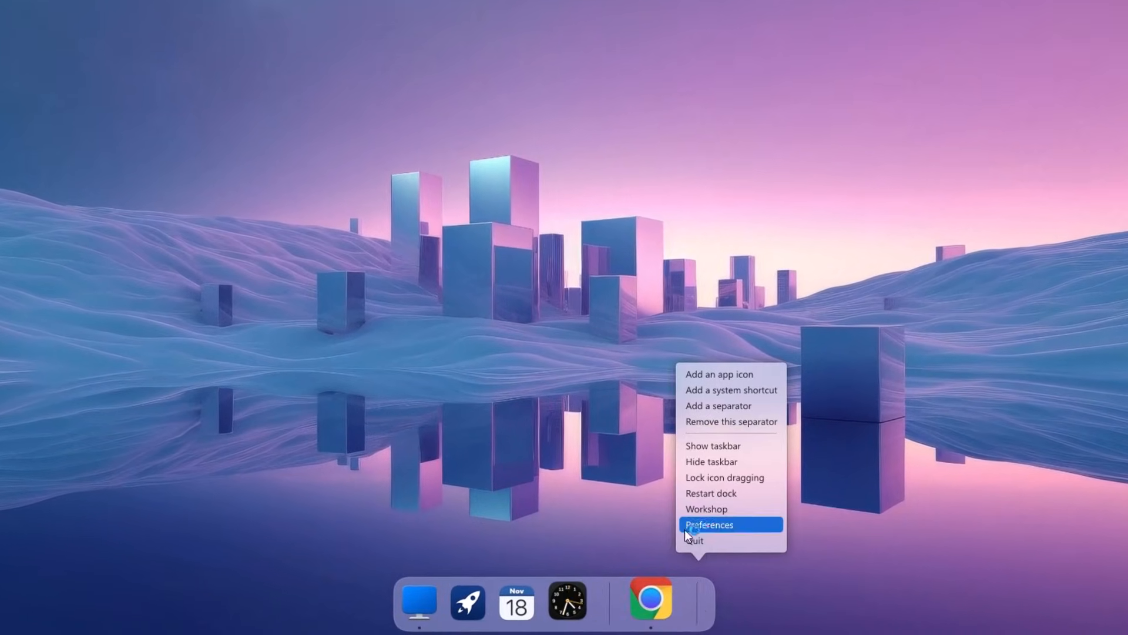
pyautogui.click(697, 526)
pyautogui.moveTo(470, 236); pyautogui.dragTo(449, 278)
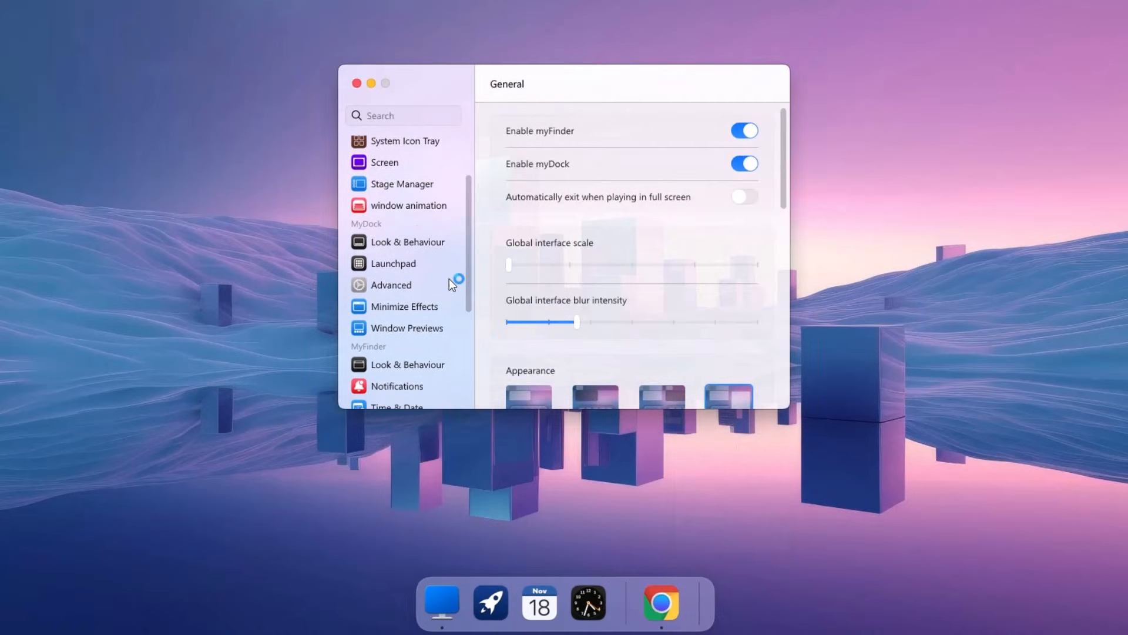
pyautogui.click(397, 287)
pyautogui.moveTo(784, 174); pyautogui.dragTo(787, 370)
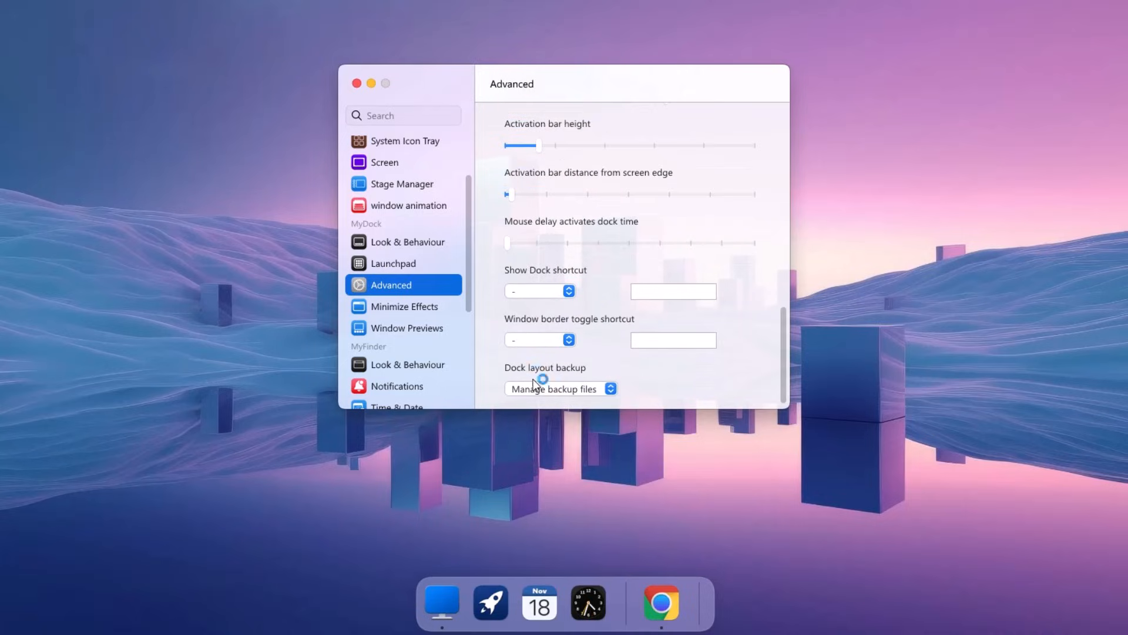
pyautogui.click(611, 389)
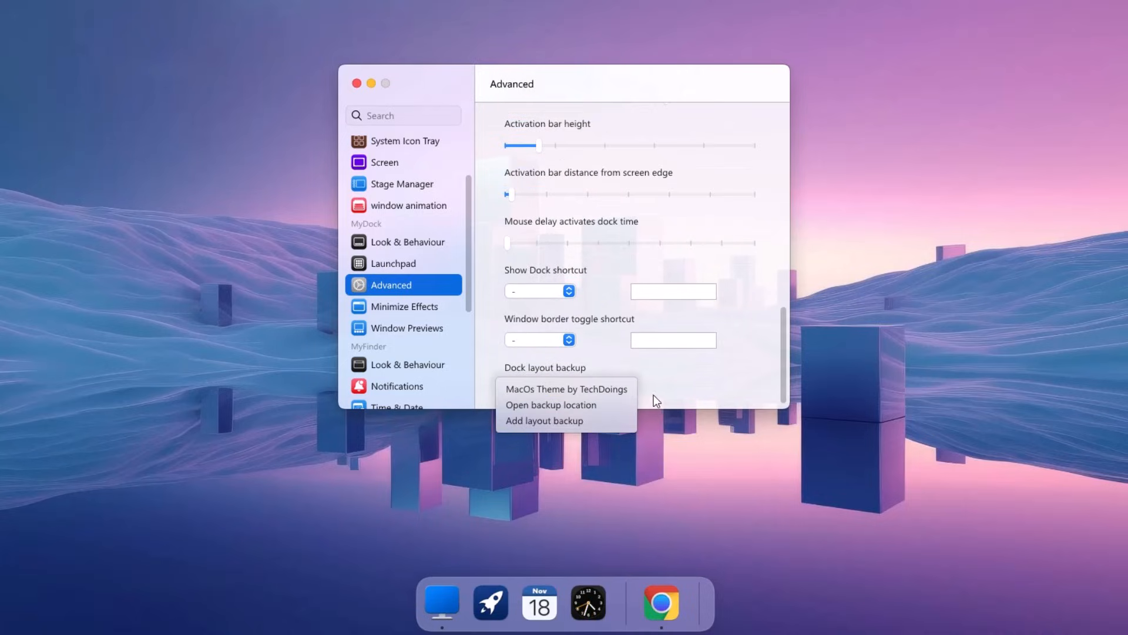
pyautogui.click(600, 390)
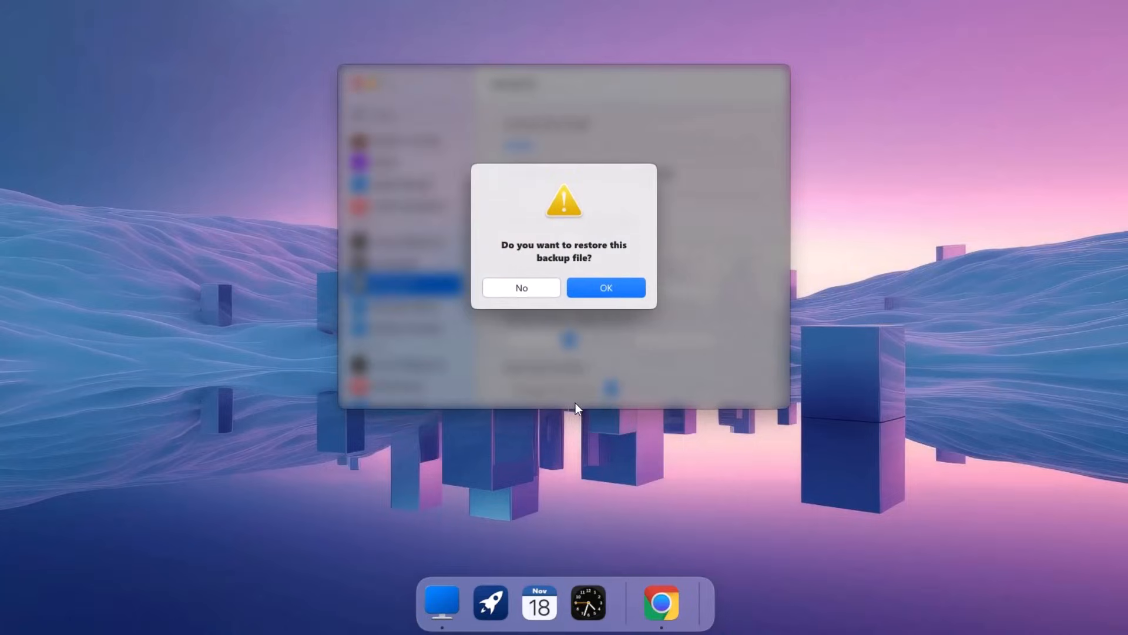
pyautogui.click(612, 287)
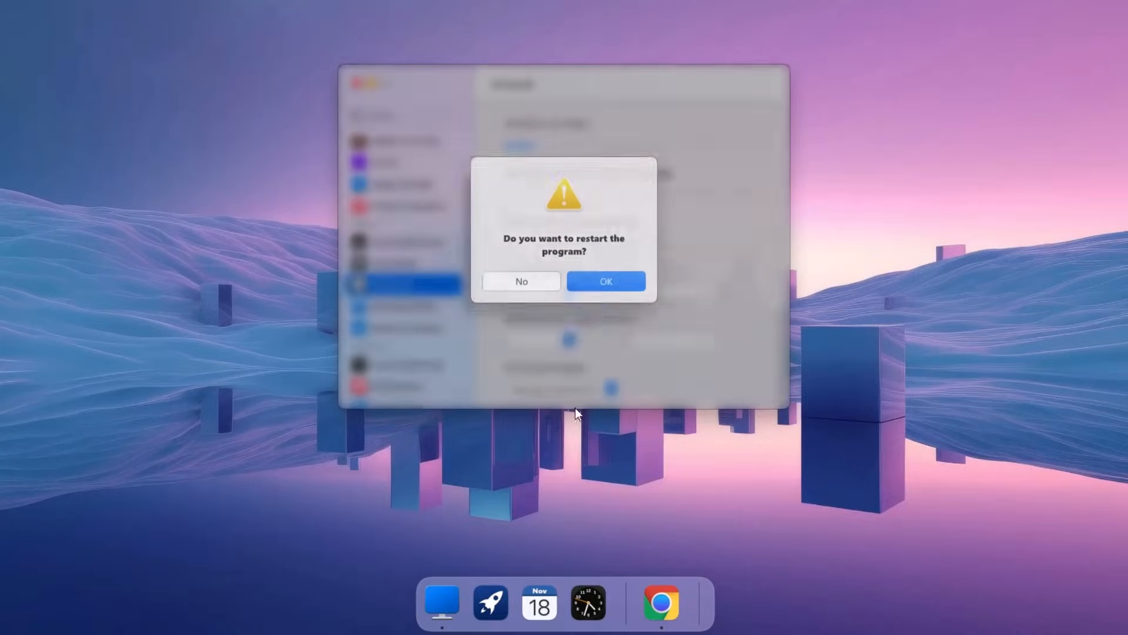
pyautogui.click(614, 286)
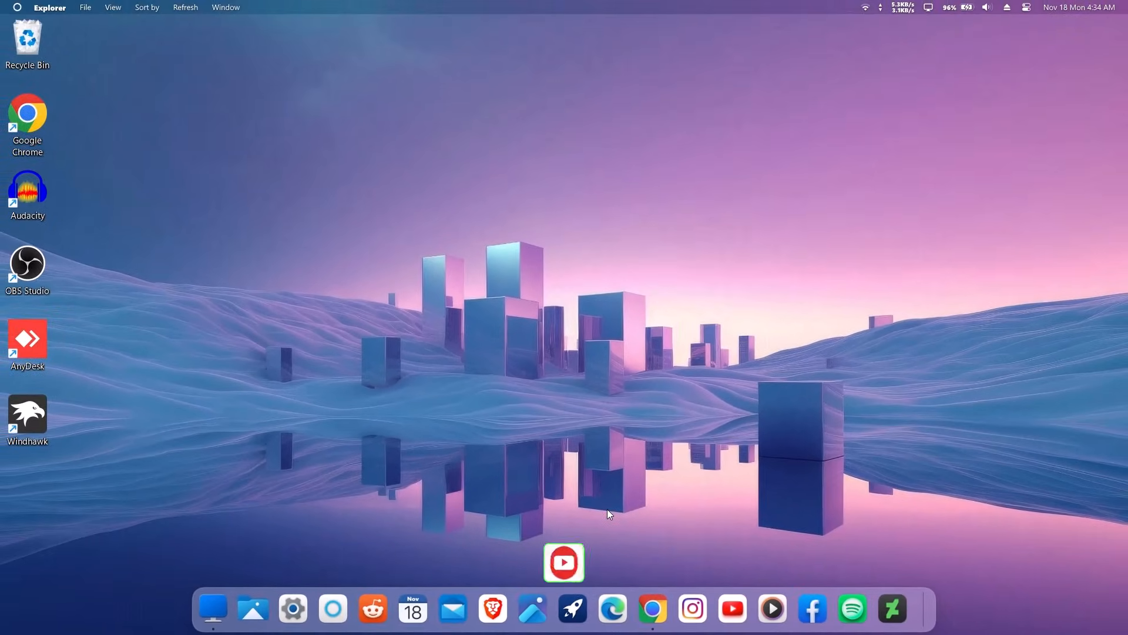
# Step: Choose OS X 10.9-theme as the icon theme in the dock's Appearance preferences
pyautogui.rightClick(923, 603)
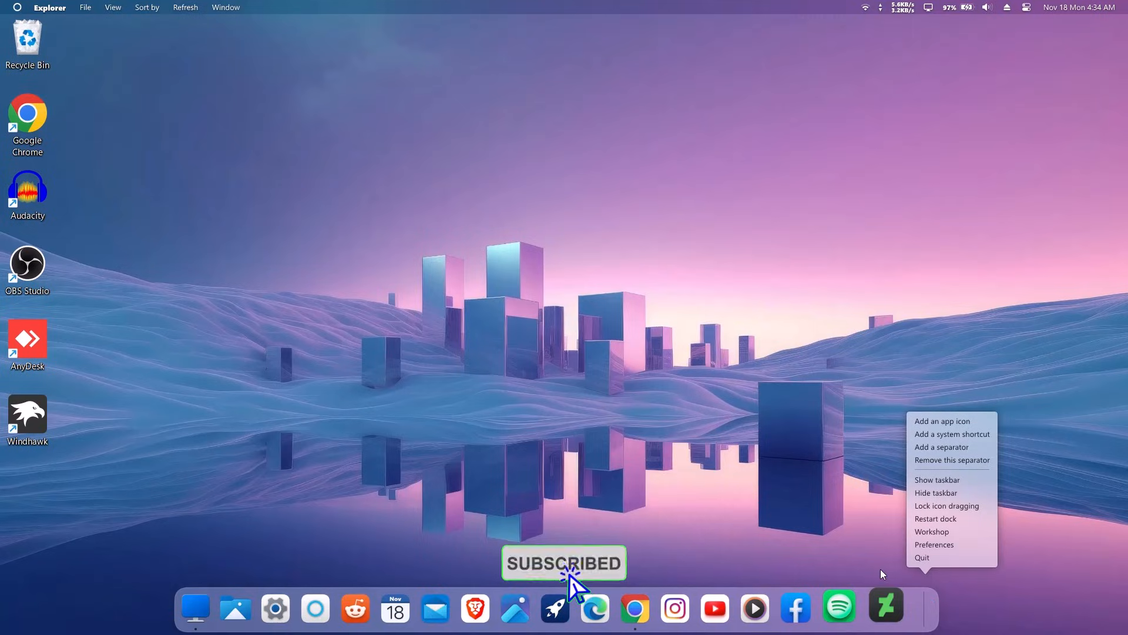
pyautogui.click(926, 544)
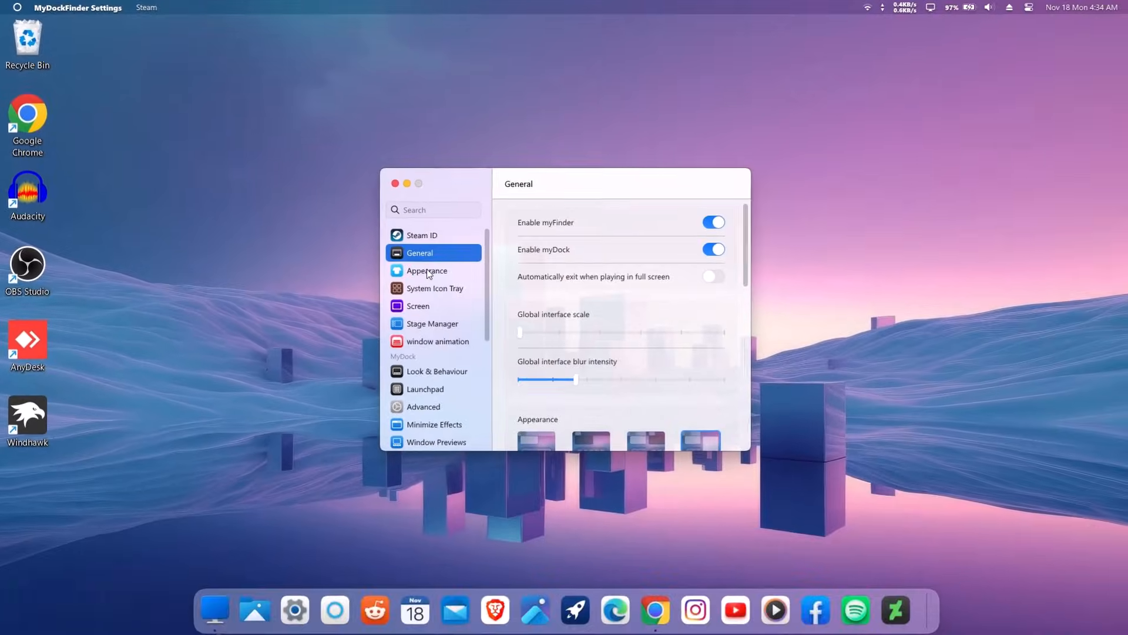
pyautogui.click(539, 348)
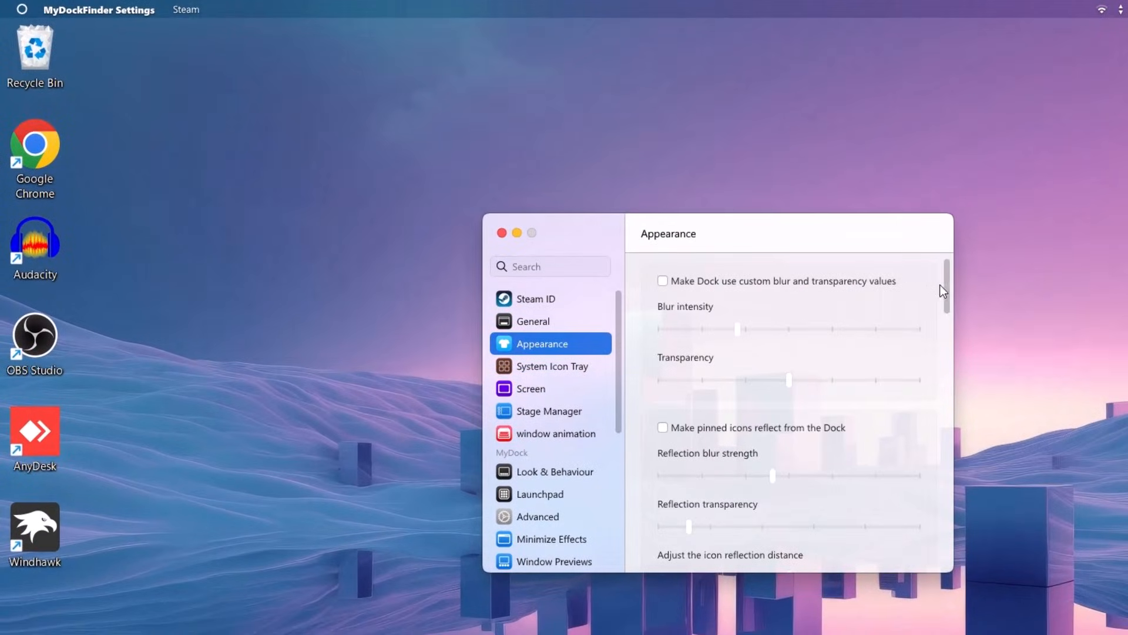
pyautogui.moveTo(949, 285); pyautogui.dragTo(940, 565)
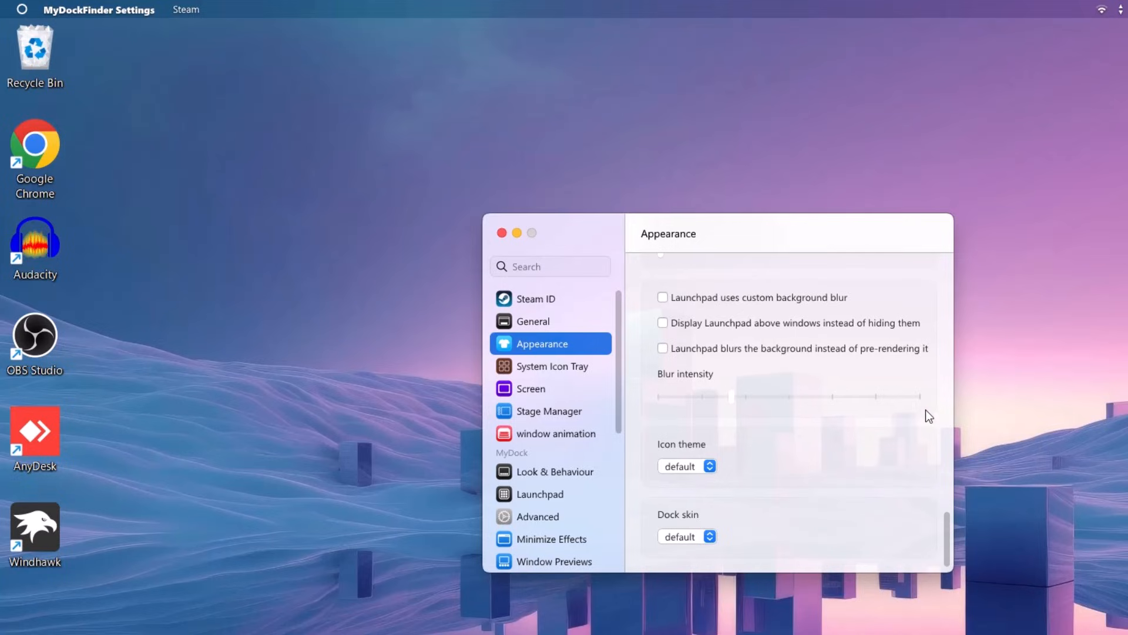
pyautogui.click(711, 468)
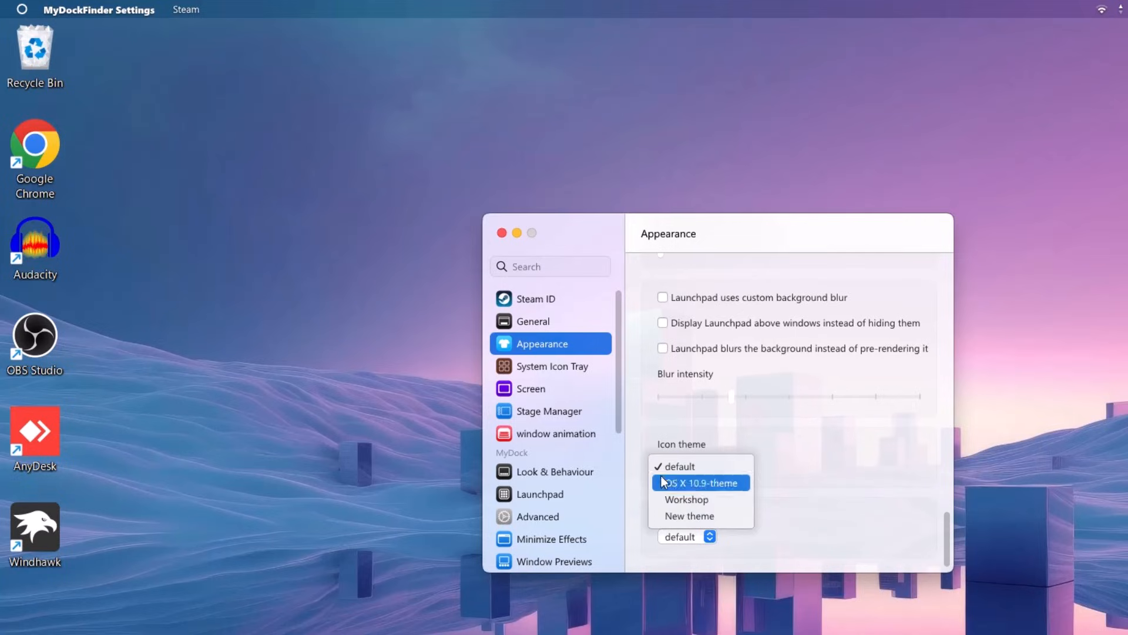
pyautogui.click(702, 483)
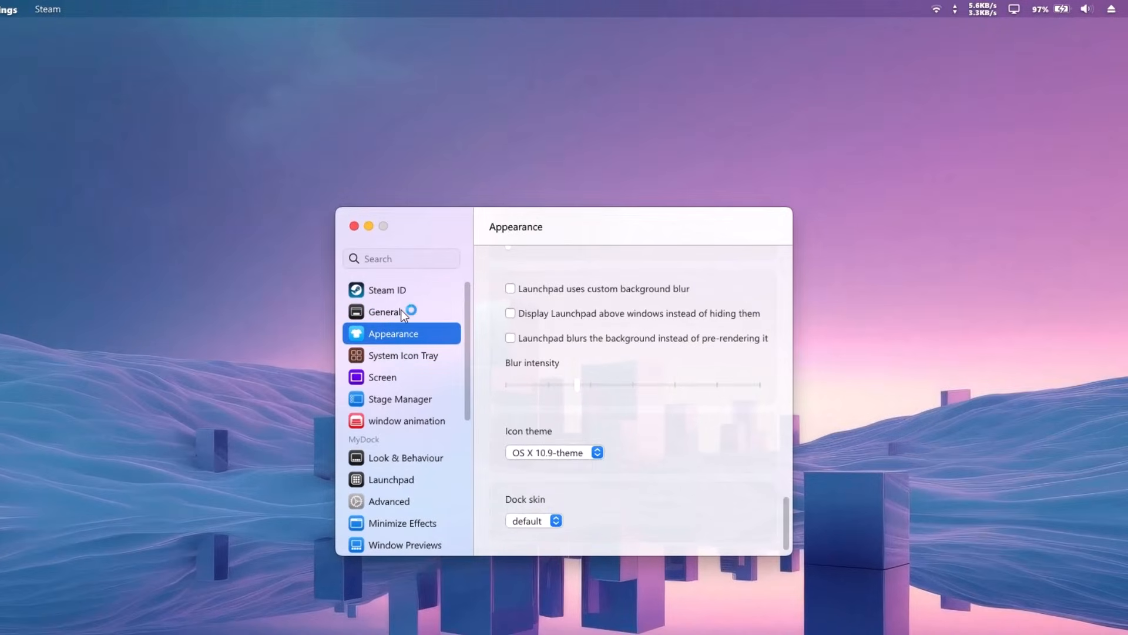
# Step: Set the General start-on-boot method to 'Start as a service'
pyautogui.click(401, 310)
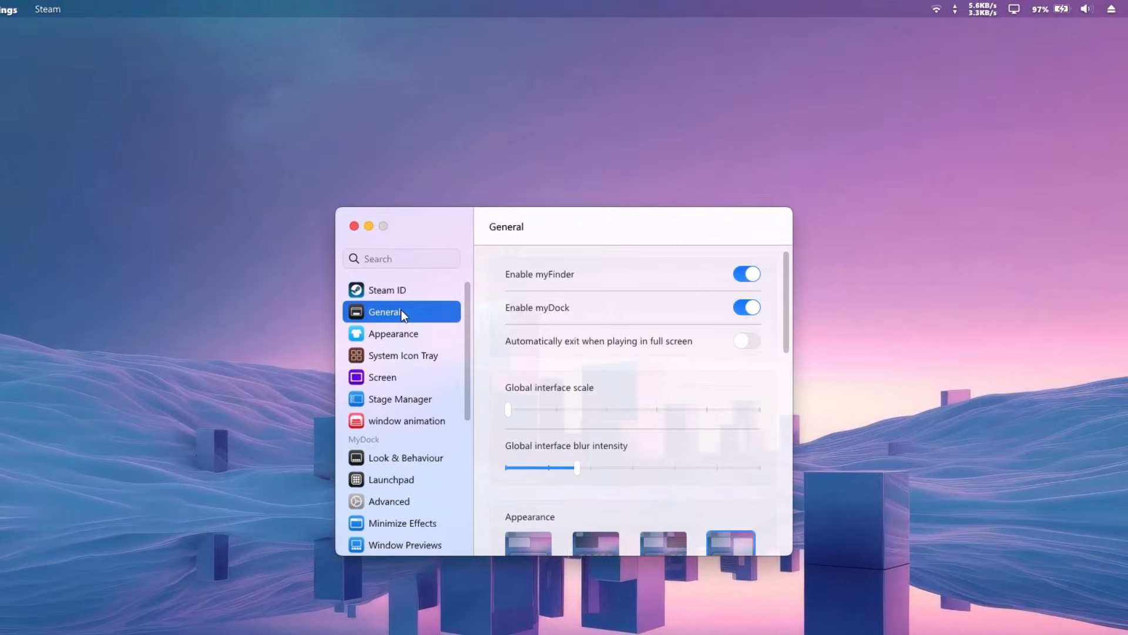
pyautogui.moveTo(788, 282); pyautogui.dragTo(785, 405)
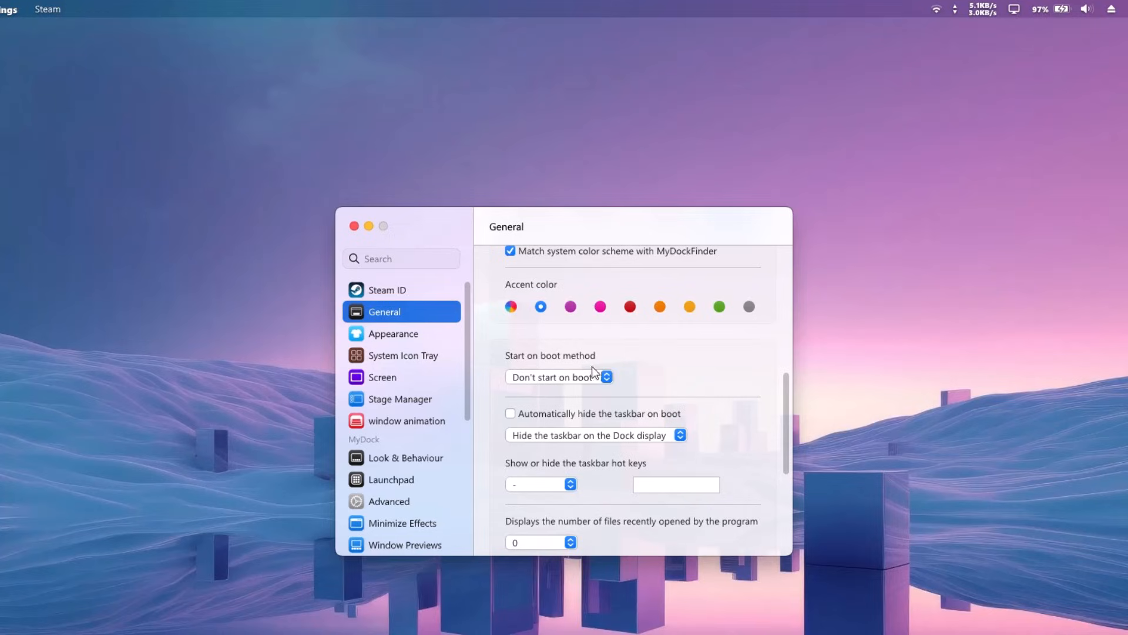
pyautogui.click(607, 378)
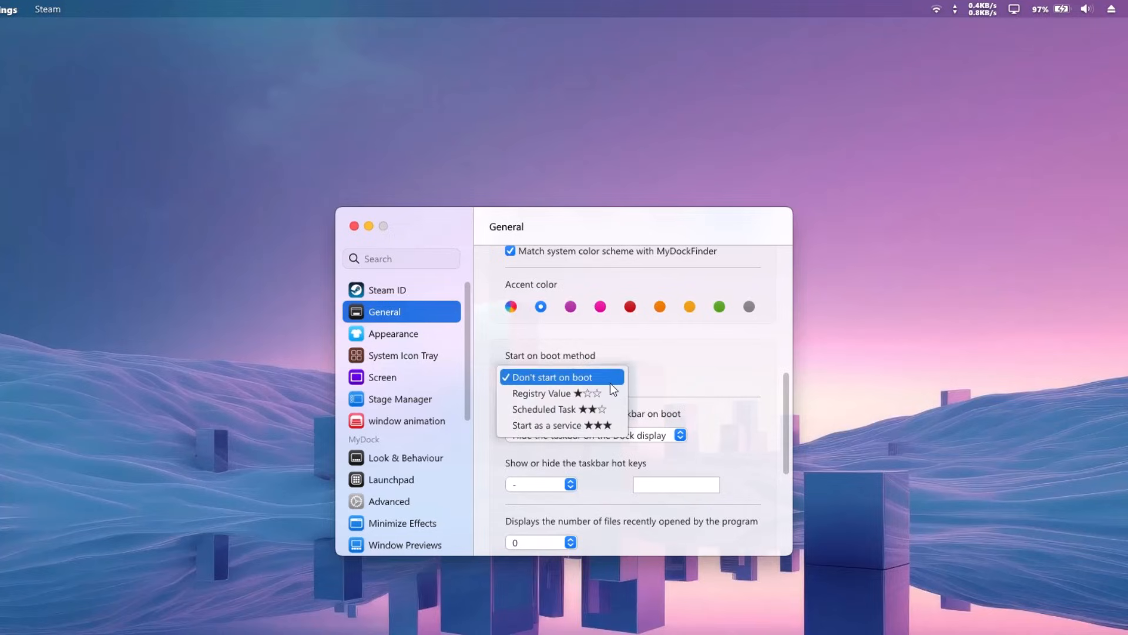
pyautogui.click(525, 426)
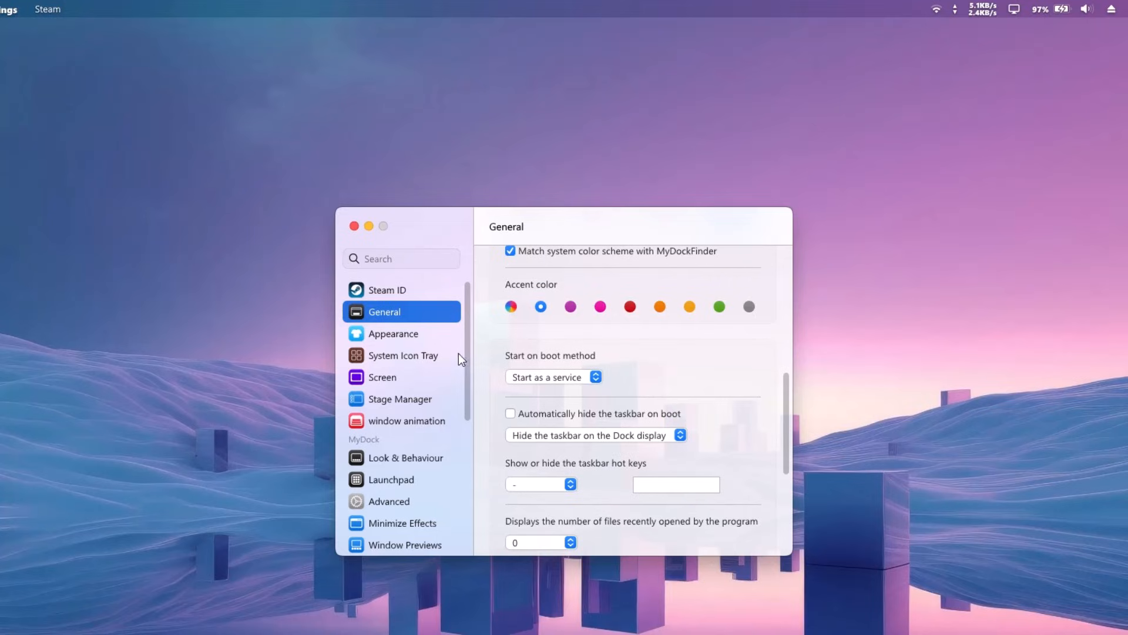
# Step: Set Launchpad to display Added icons&Start Menu&Desktop and confirm the restart notice
pyautogui.moveTo(467, 344); pyautogui.dragTo(467, 396)
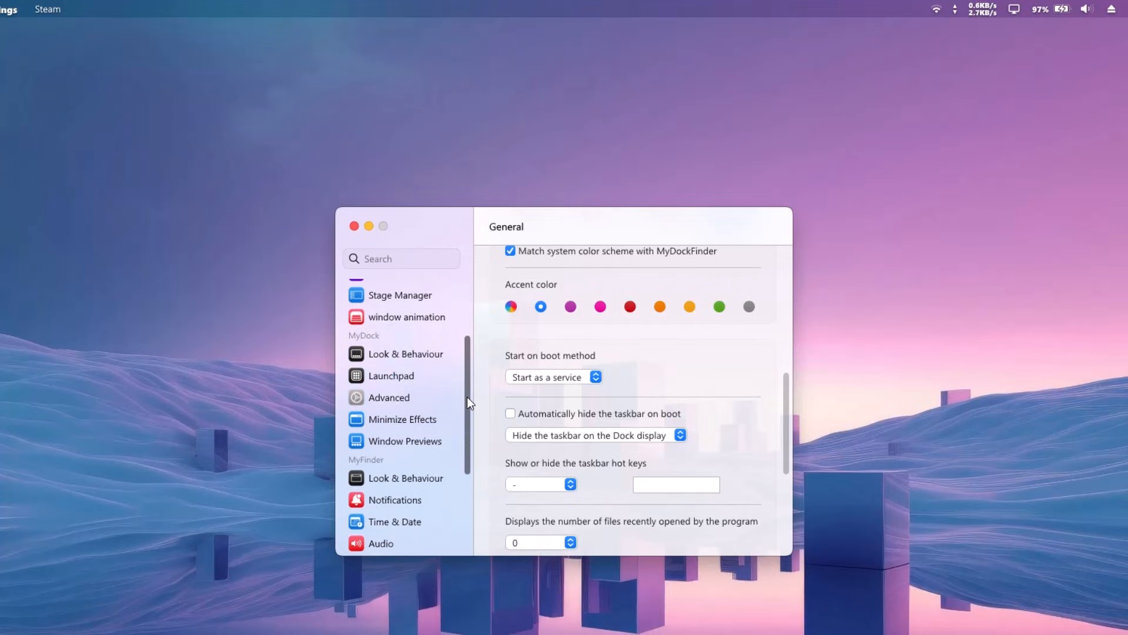
pyautogui.click(393, 372)
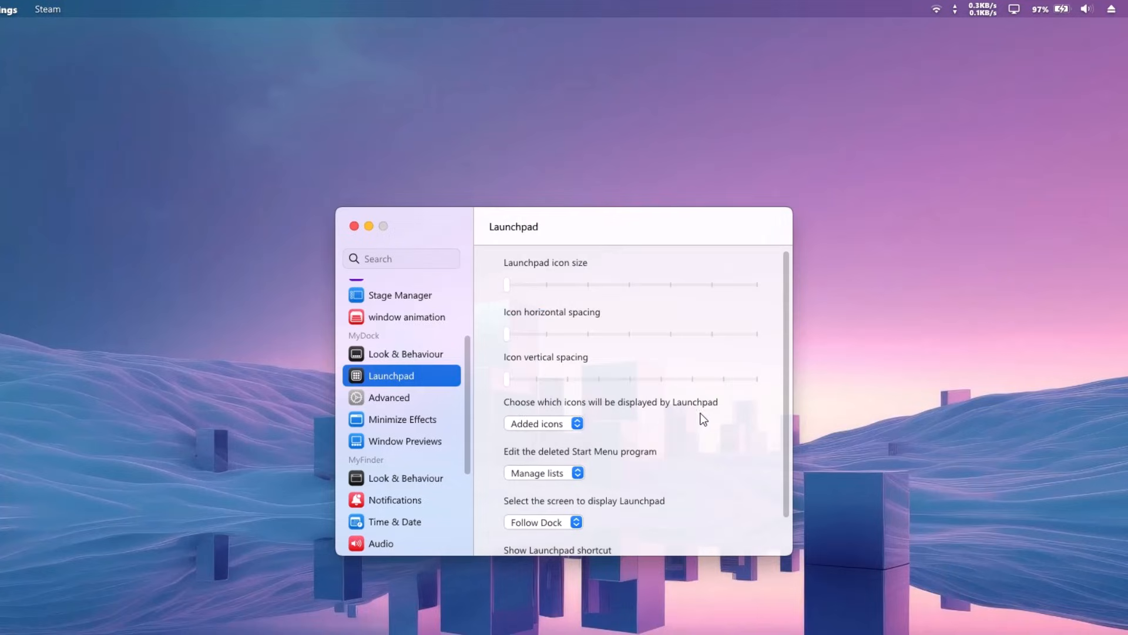
pyautogui.click(569, 424)
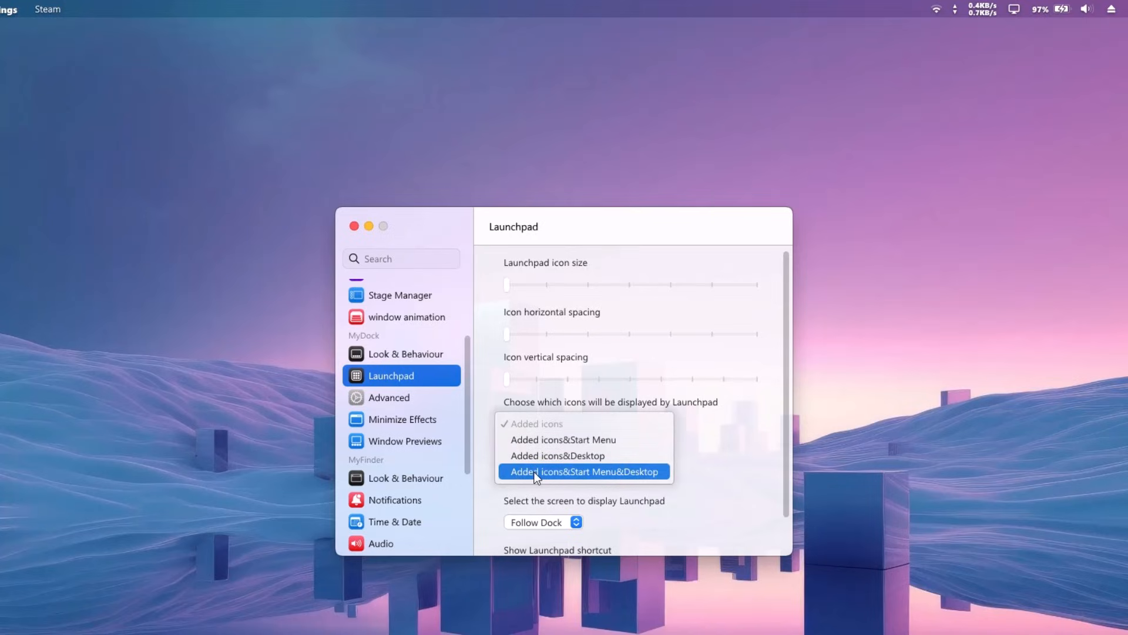
pyautogui.click(569, 472)
pyautogui.click(621, 440)
pyautogui.click(603, 443)
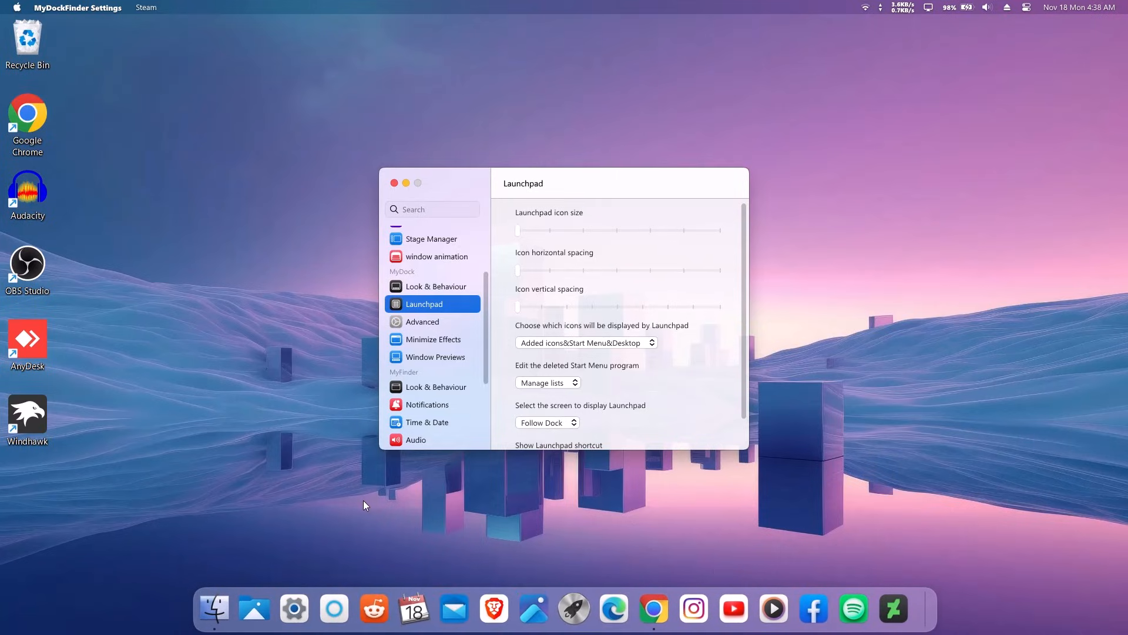
# Step: Restart the dock, then remove the Reddit icon from it
pyautogui.rightClick(926, 598)
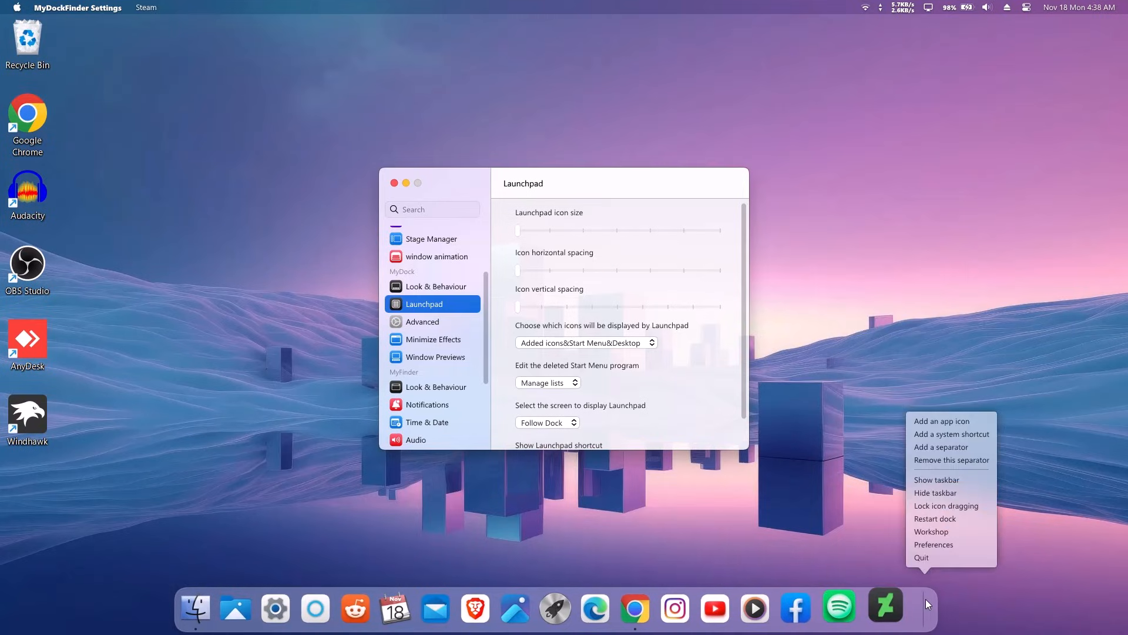
pyautogui.click(947, 520)
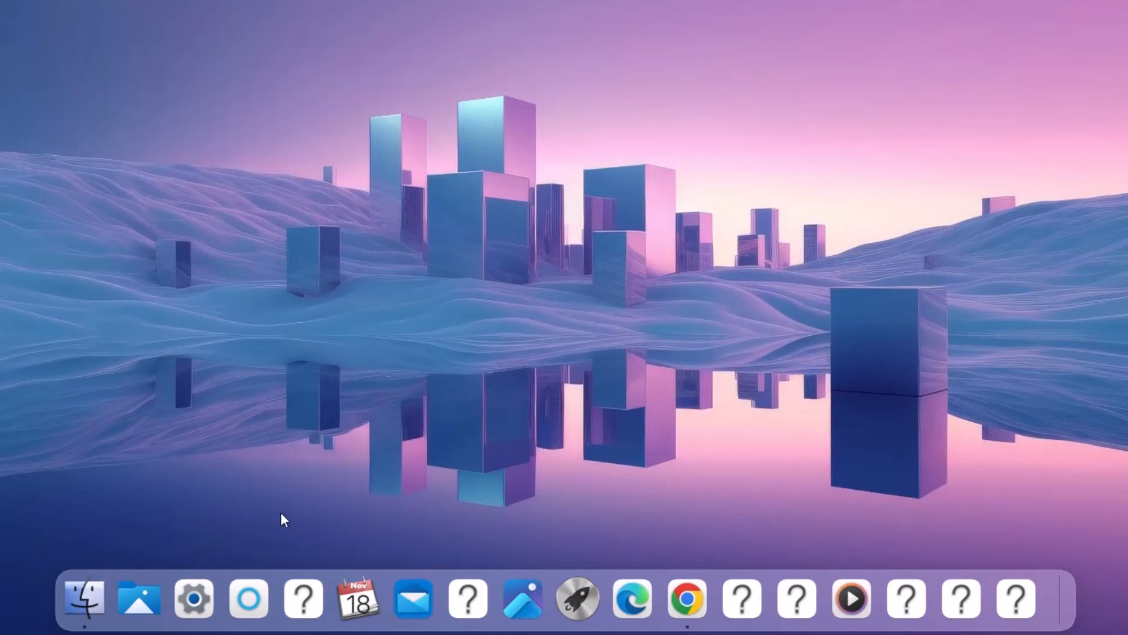
pyautogui.rightClick(301, 600)
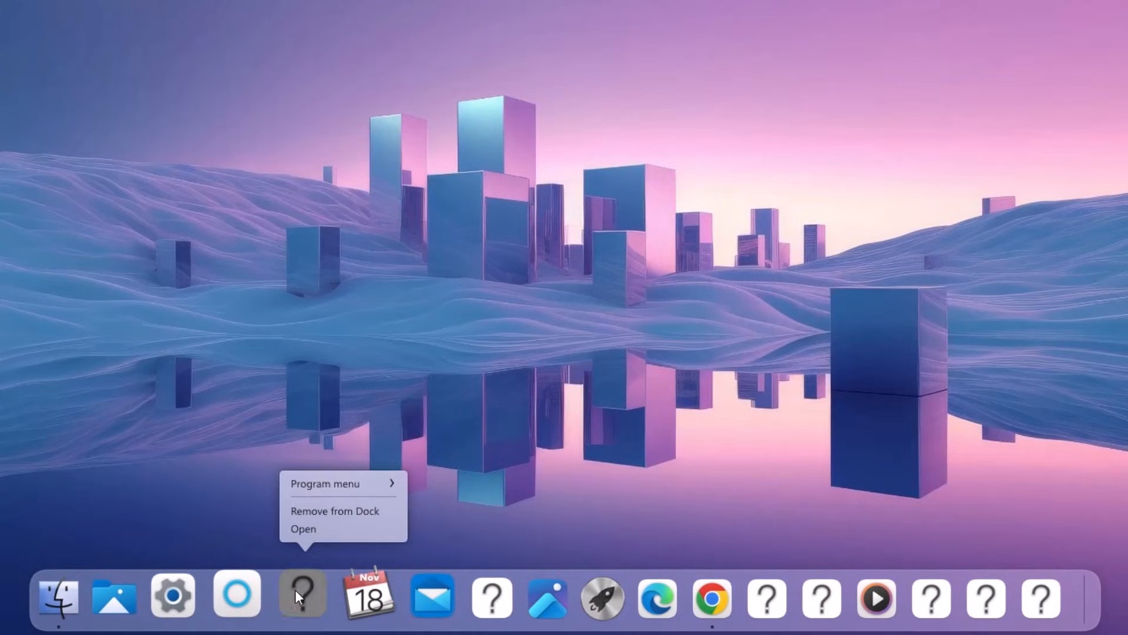
pyautogui.click(327, 511)
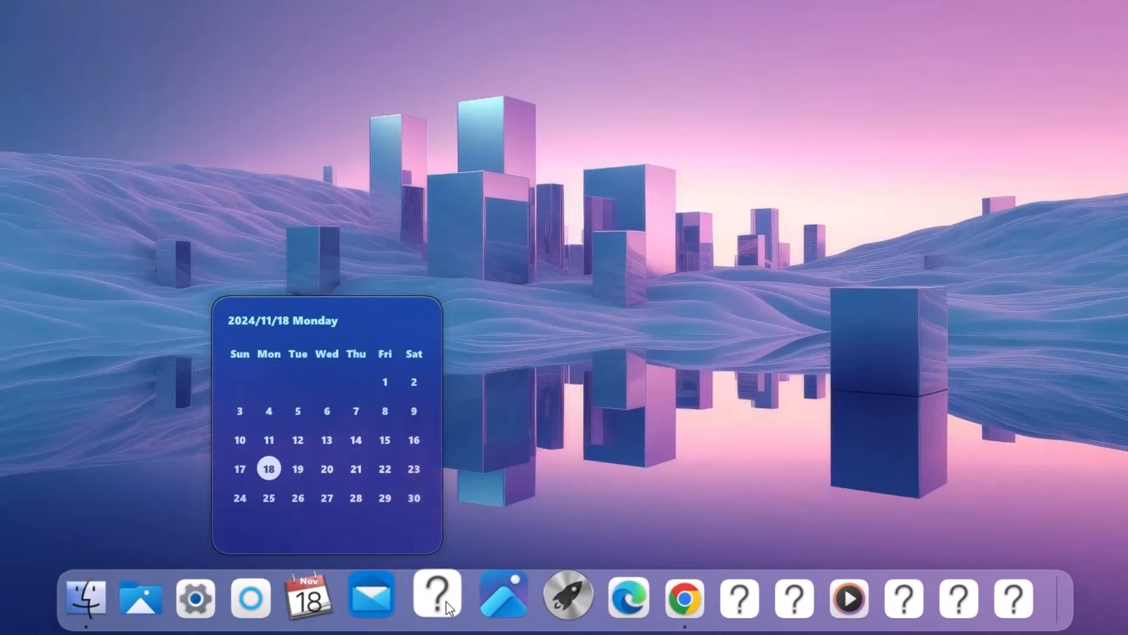
# Step: Remove the six remaining broken question-mark icons from the dock
pyautogui.rightClick(446, 602)
pyautogui.click(473, 512)
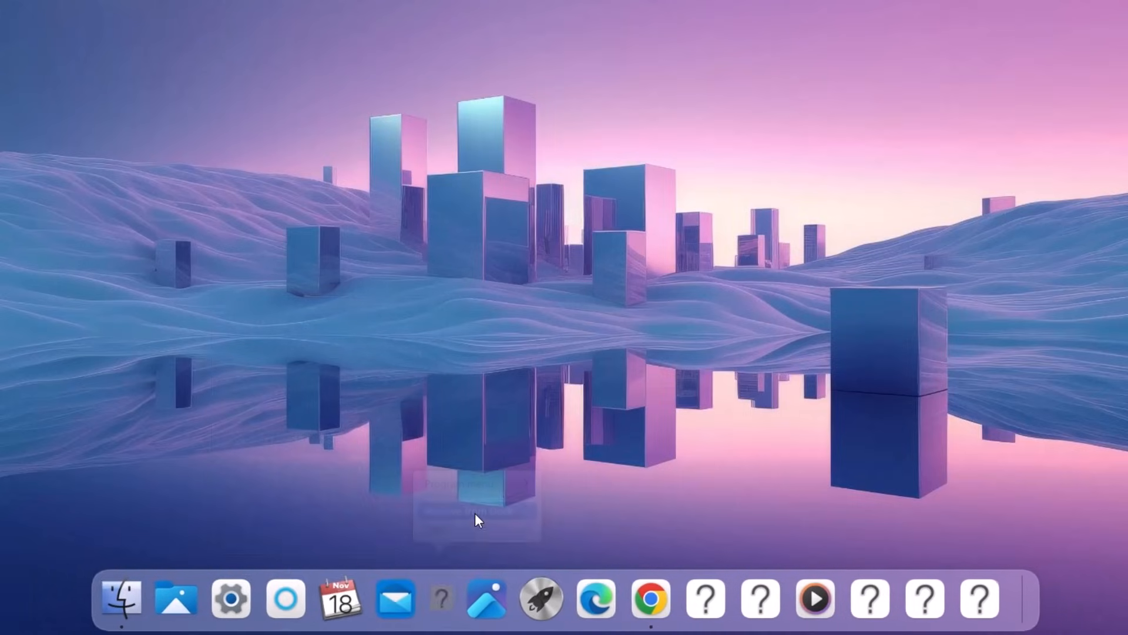
pyautogui.rightClick(692, 593)
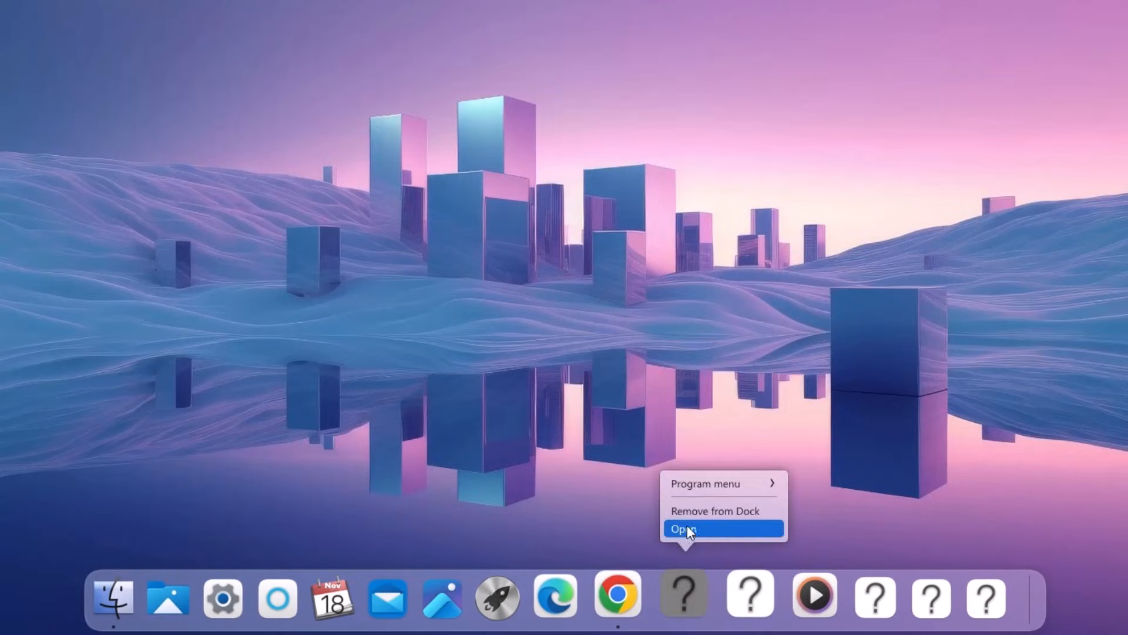
pyautogui.click(703, 512)
pyautogui.rightClick(716, 598)
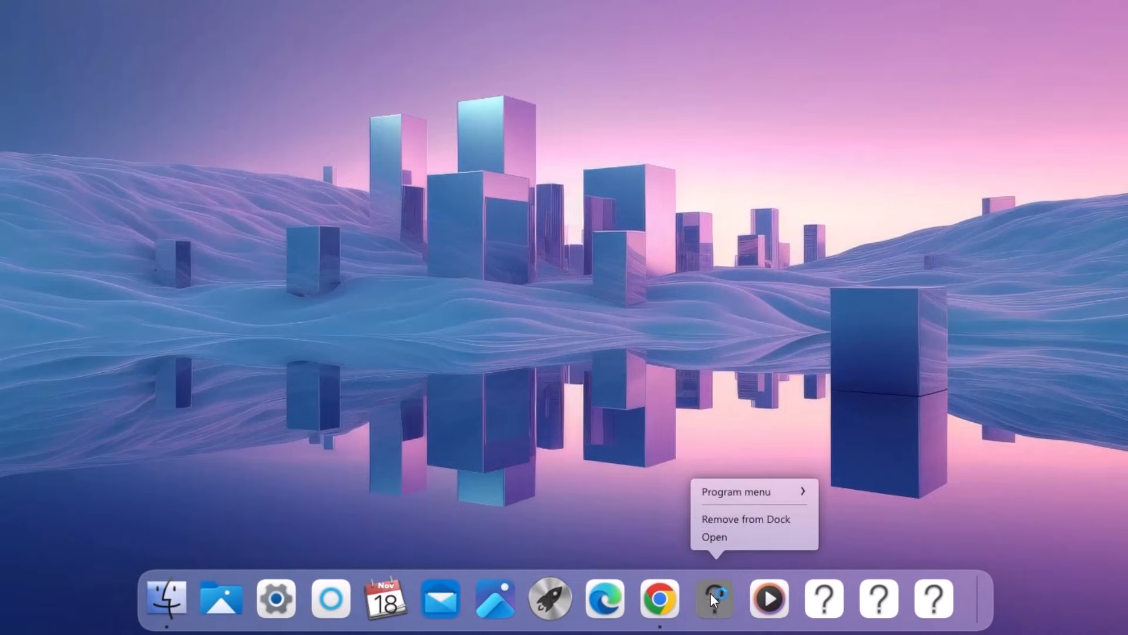
pyautogui.click(727, 518)
pyautogui.rightClick(795, 597)
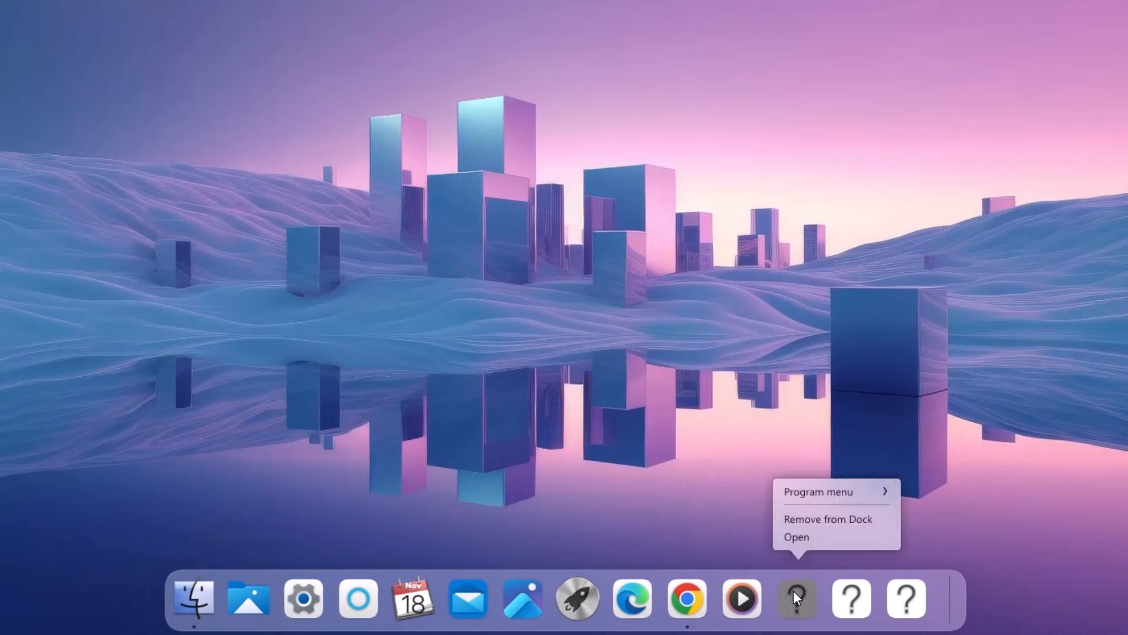
pyautogui.click(806, 524)
pyautogui.rightClick(834, 595)
pyautogui.click(841, 521)
pyautogui.rightClick(855, 589)
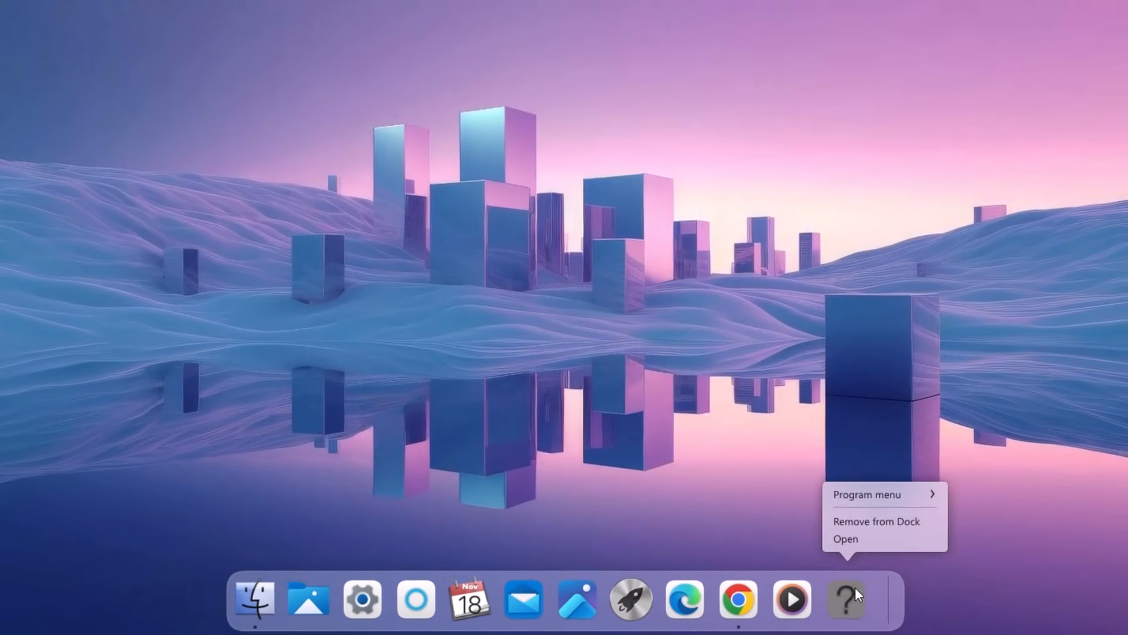
pyautogui.click(855, 526)
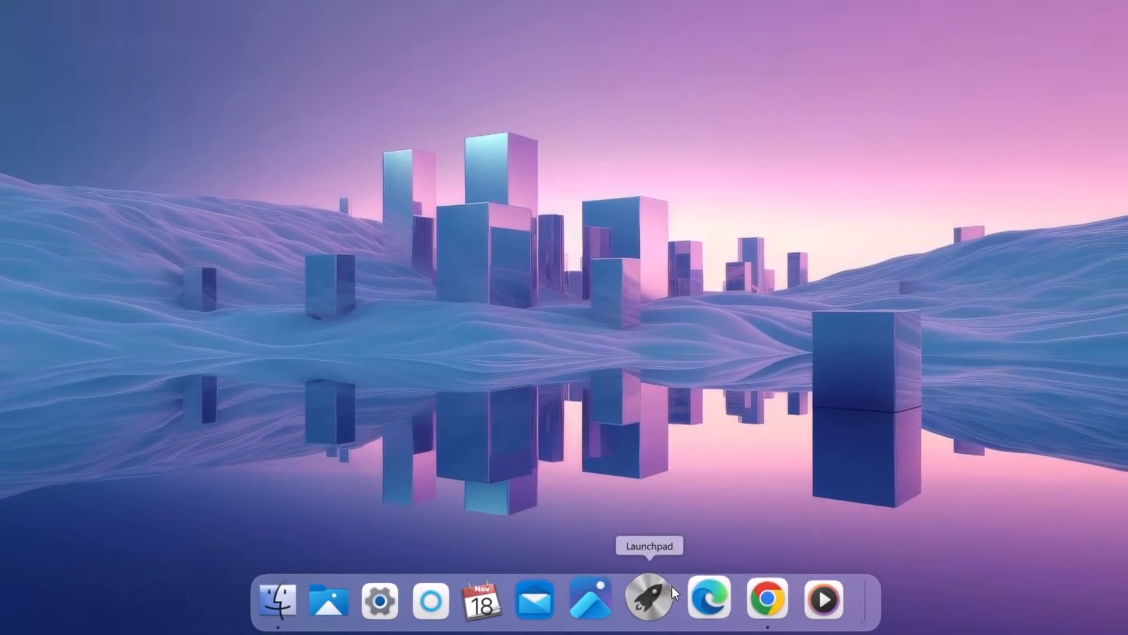
# Step: Find Recuva in the Launchpad app grid and launch it
pyautogui.click(645, 599)
pyautogui.scroll(-1, 329, 305)
pyautogui.scroll(1, 329, 304)
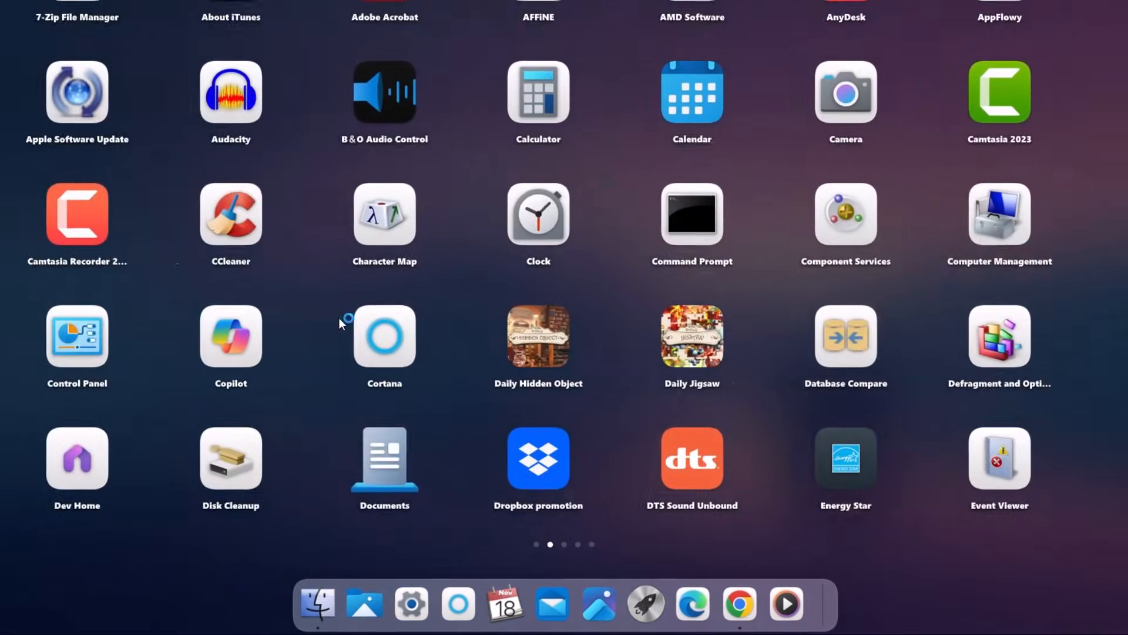
pyautogui.scroll(-1, 329, 304)
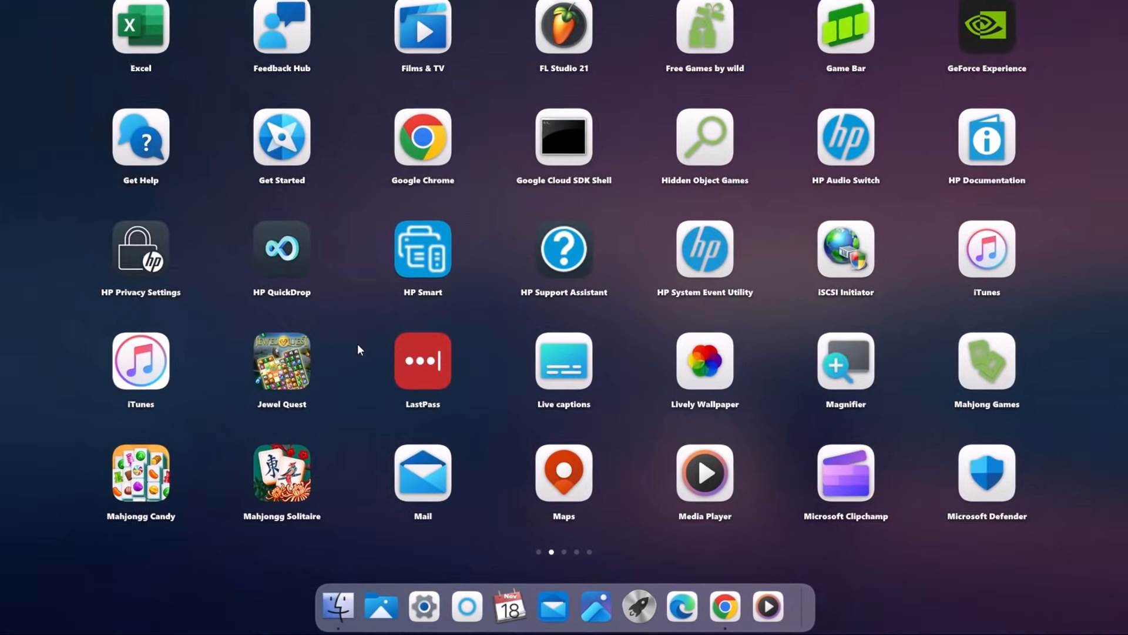
pyautogui.scroll(-1, 453, 347)
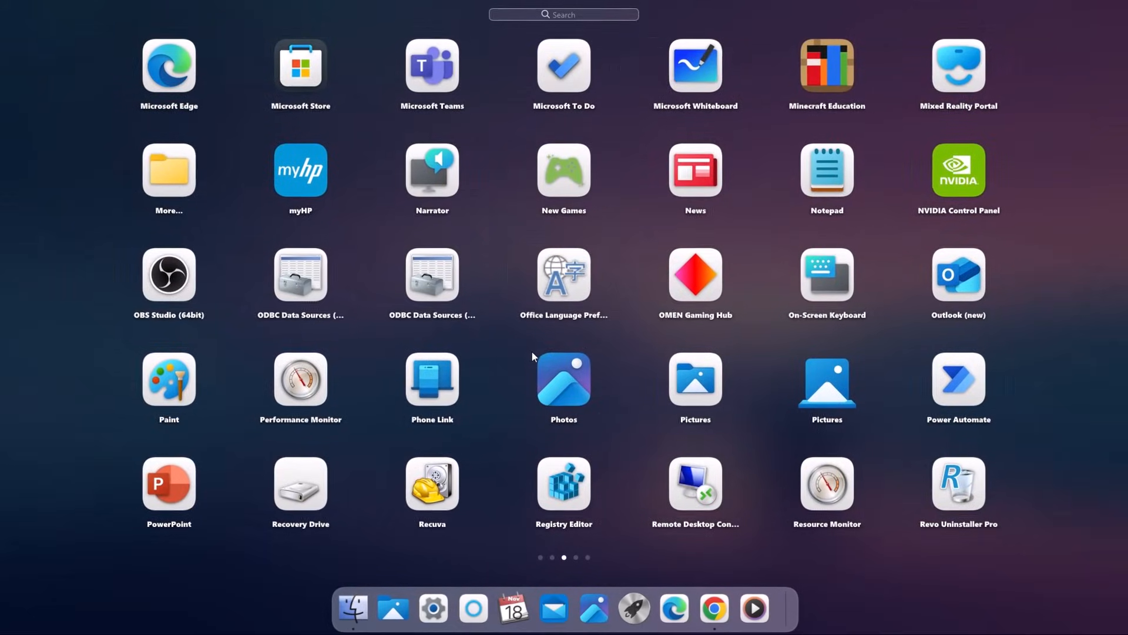
pyautogui.scroll(1, 539, 381)
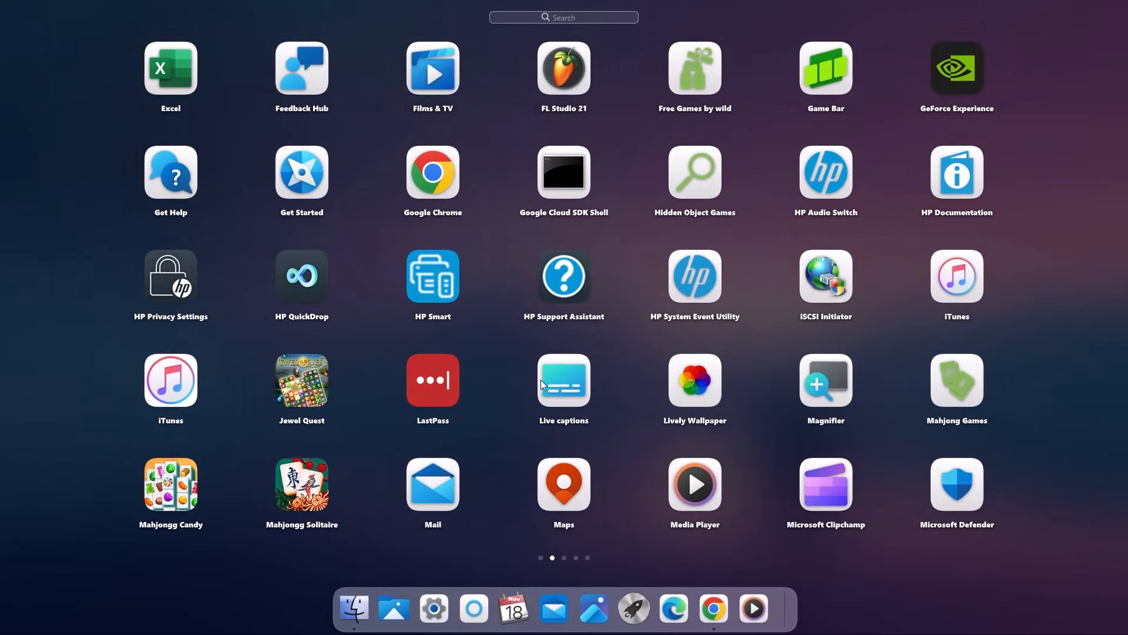
pyautogui.scroll(-1, 540, 379)
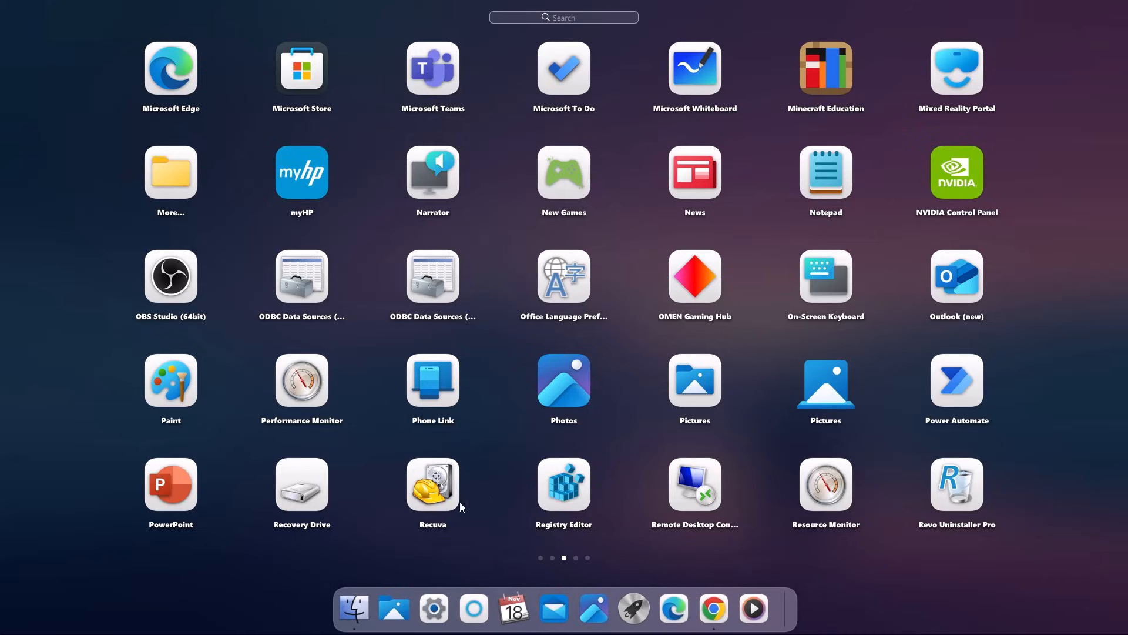
pyautogui.click(426, 484)
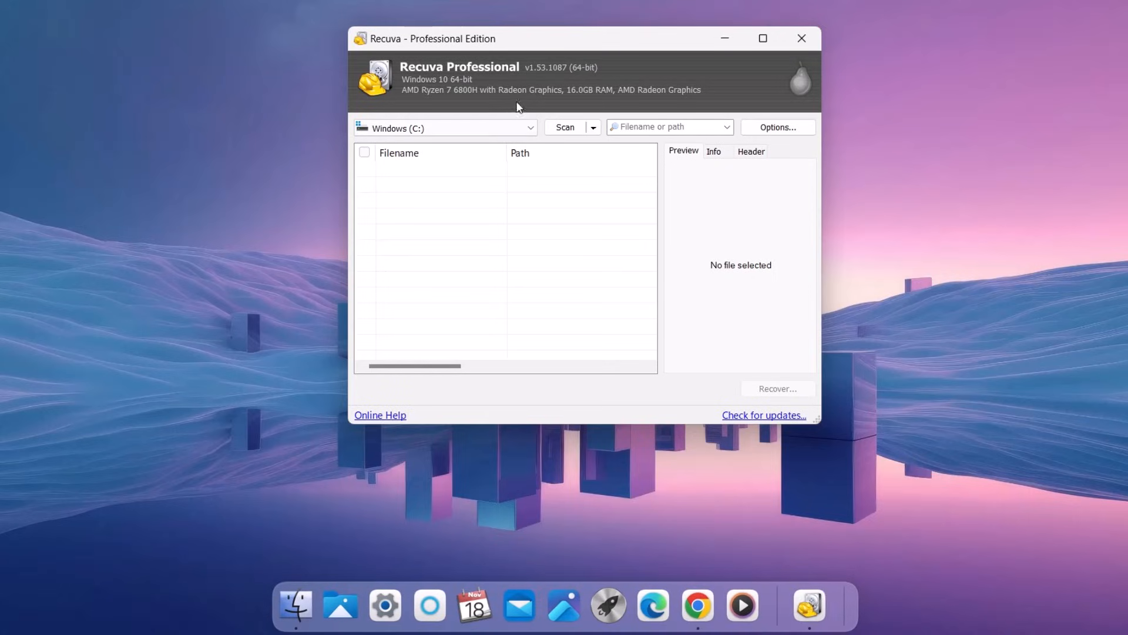
# Step: Keep Recuva in the dock, close its window, and move its icon after Calendar
pyautogui.rightClick(806, 599)
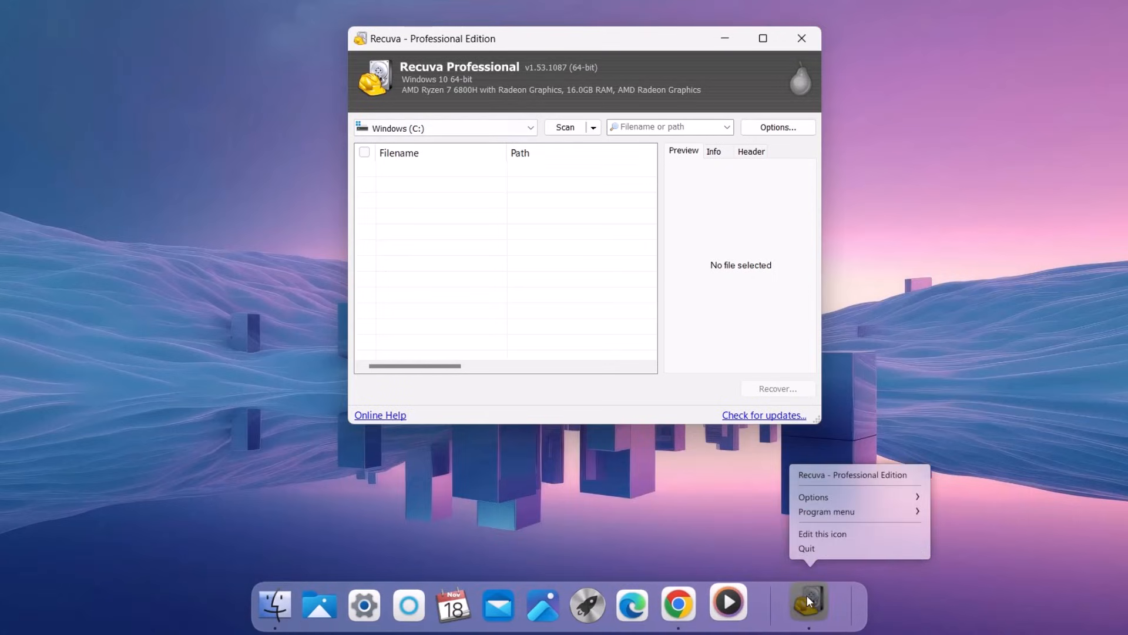
pyautogui.moveTo(824, 499)
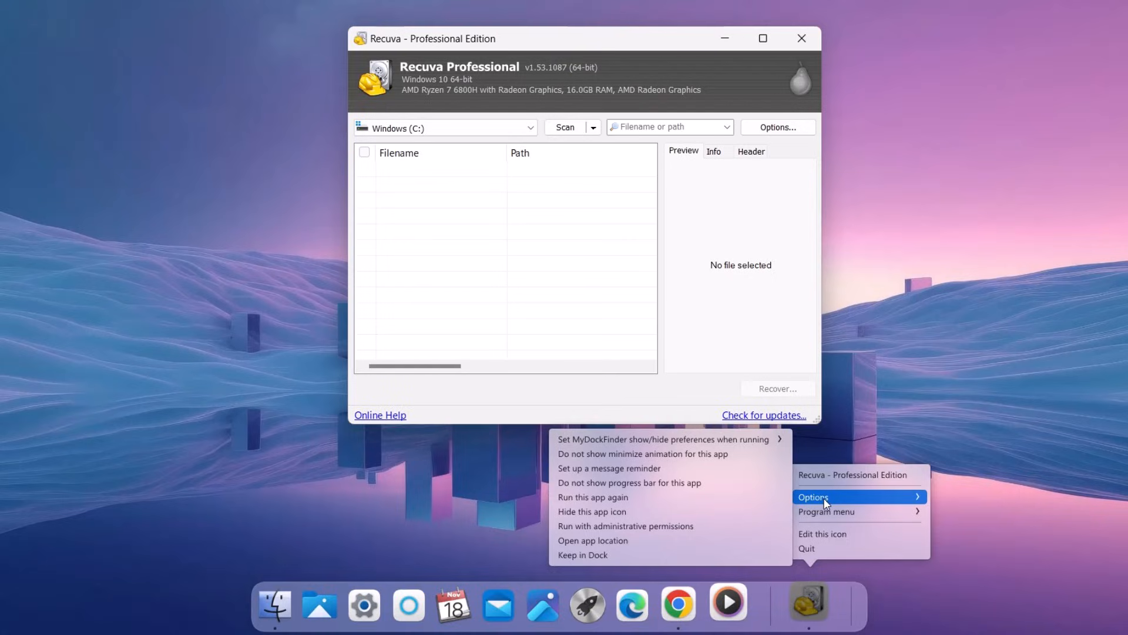
pyautogui.click(632, 555)
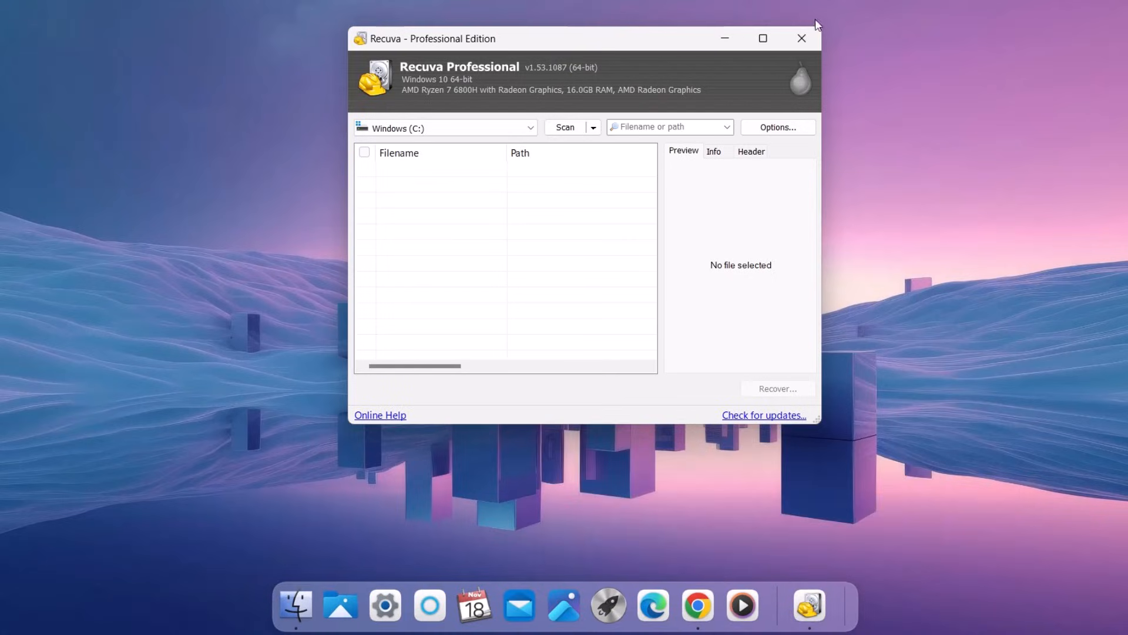
pyautogui.click(800, 38)
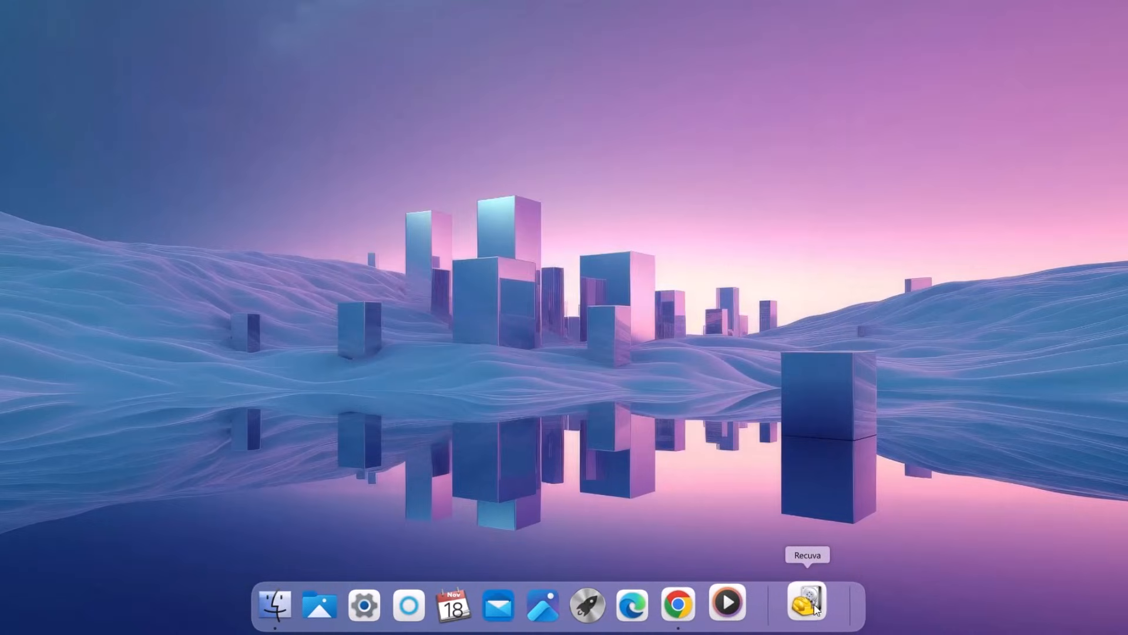
pyautogui.moveTo(809, 606); pyautogui.dragTo(532, 603)
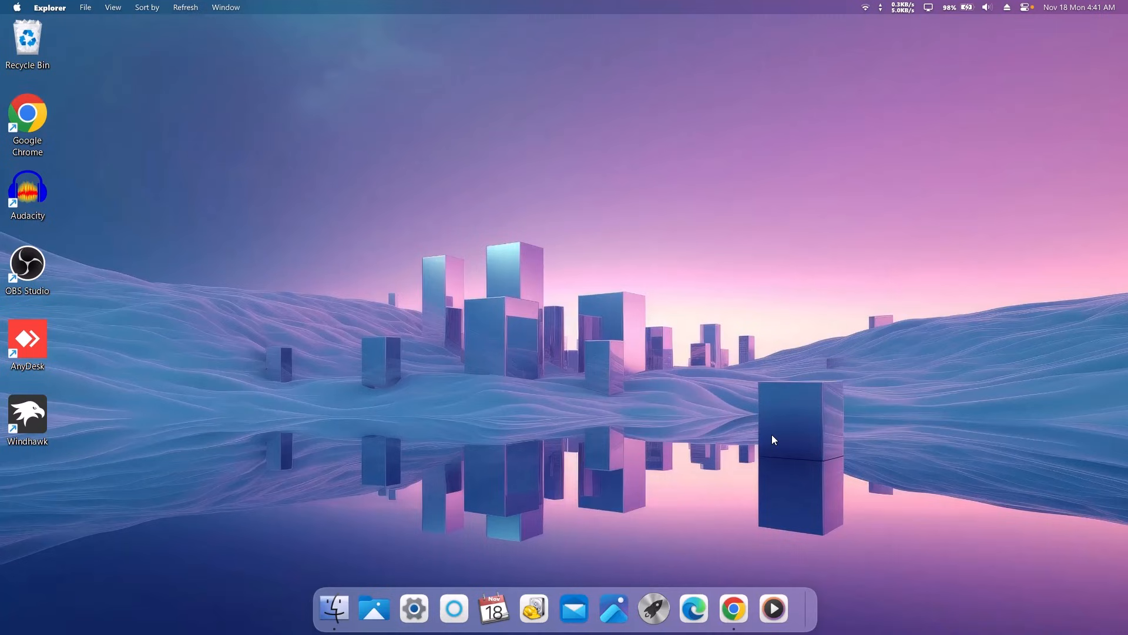
# Step: Launch PowerPoint from Launchpad and keep it in the dock
pyautogui.click(651, 606)
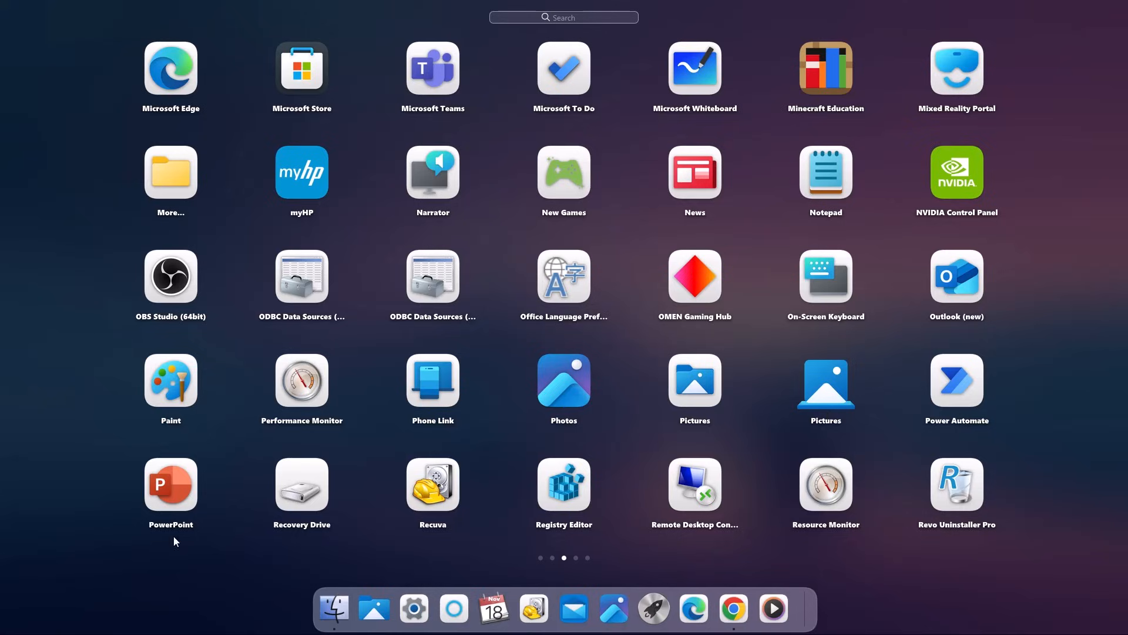
pyautogui.click(166, 485)
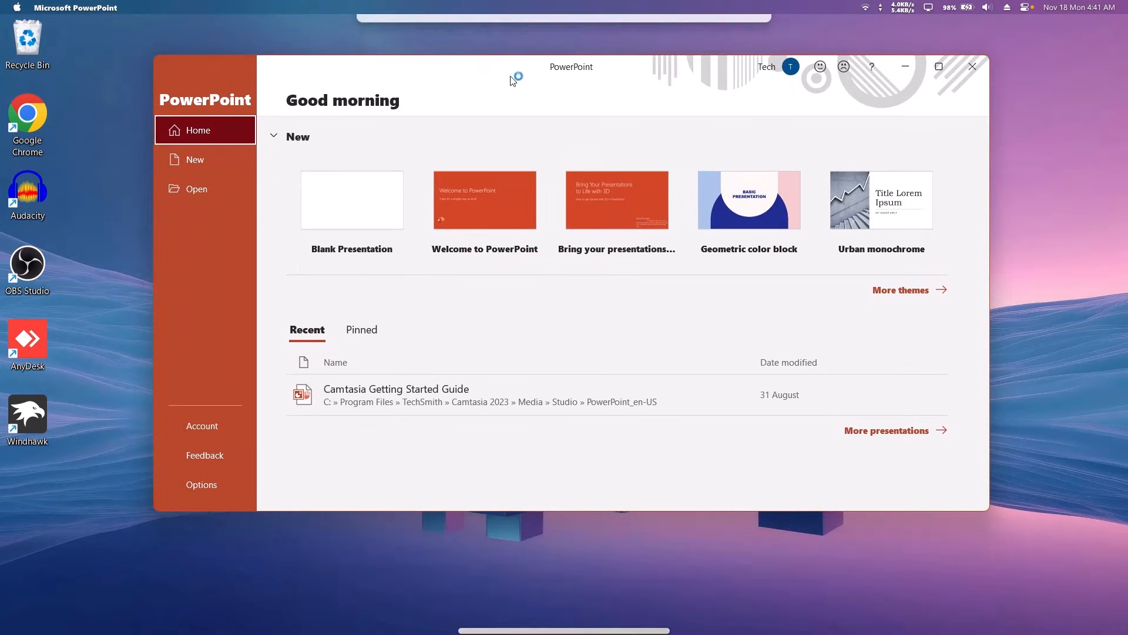
pyautogui.rightClick(798, 606)
pyautogui.moveTo(808, 512)
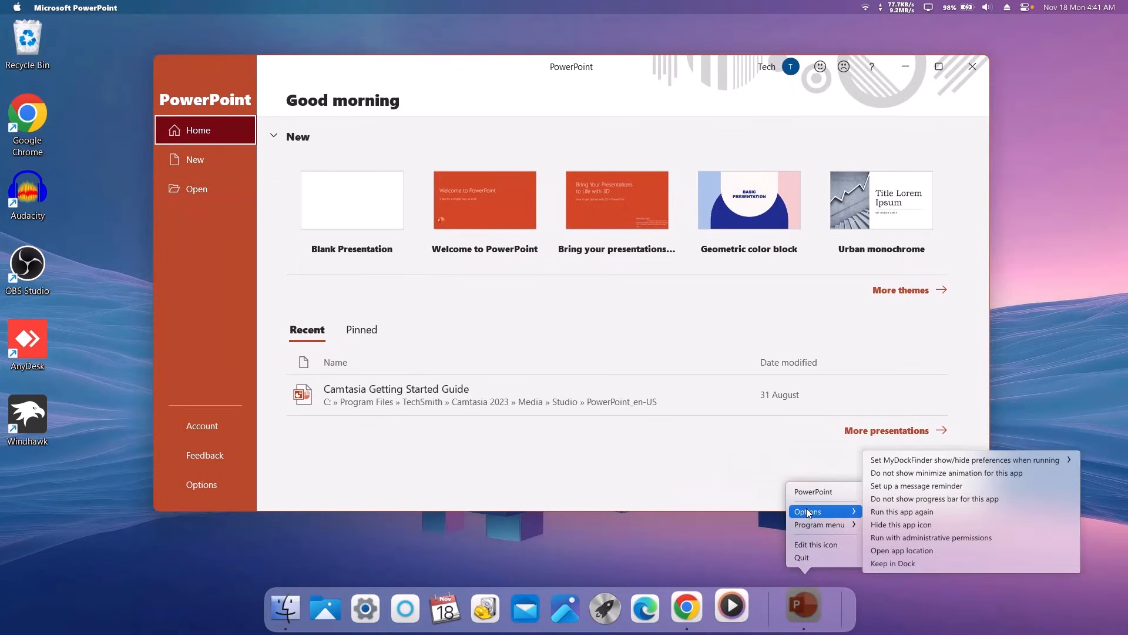
pyautogui.click(894, 564)
# Step: Close PowerPoint and move its dock icon between Calendar and Recuva
pyautogui.click(972, 66)
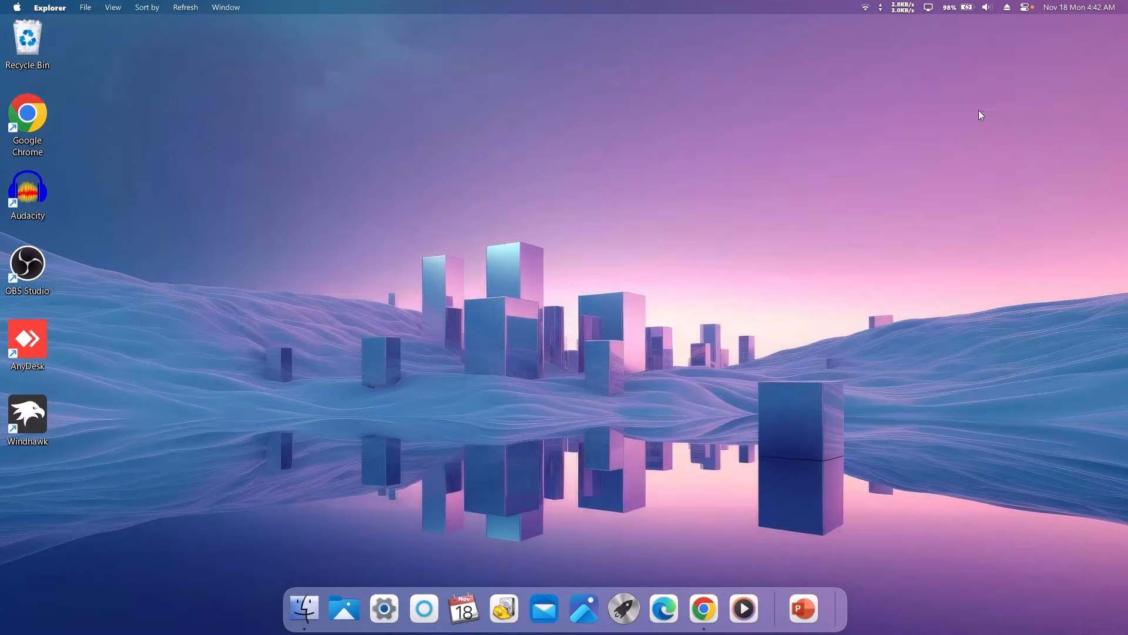
pyautogui.moveTo(803, 608); pyautogui.dragTo(573, 540)
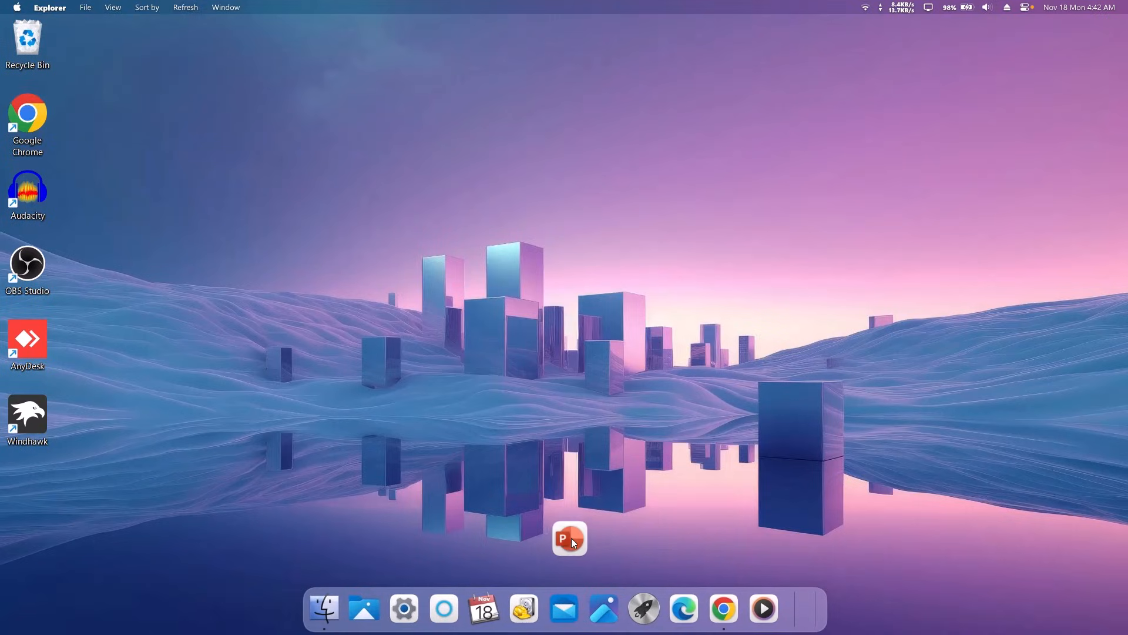
pyautogui.moveTo(509, 581); pyautogui.dragTo(499, 607)
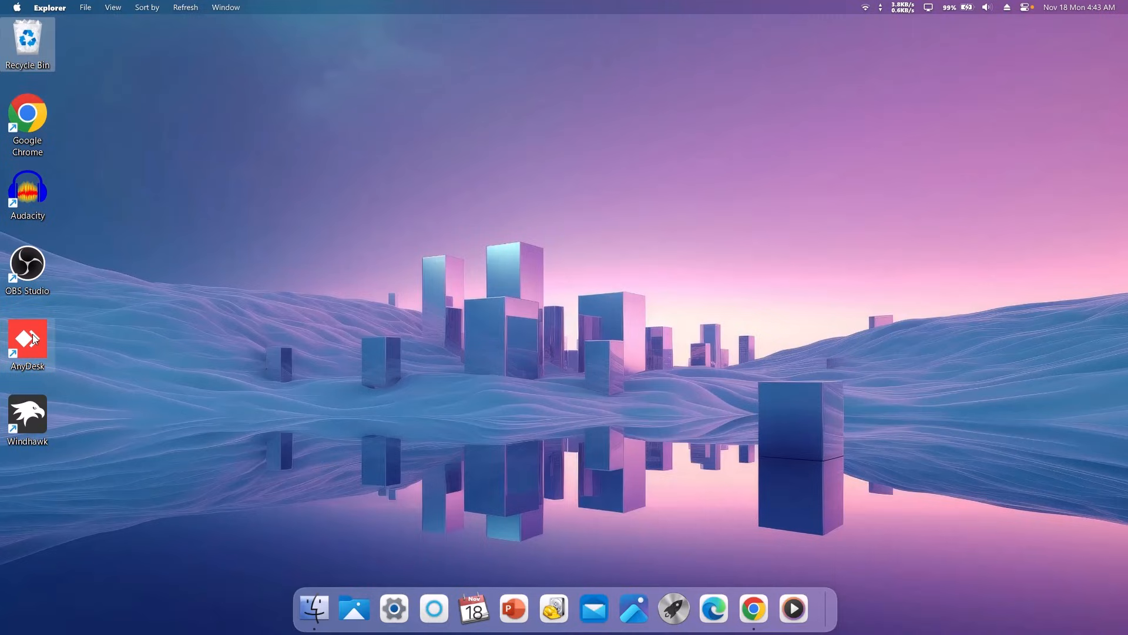
# Step: Drag AnyDesk into the dock before Calendar and Windhawk between Calendar and PowerPoint
pyautogui.moveTo(33, 332); pyautogui.dragTo(102, 325)
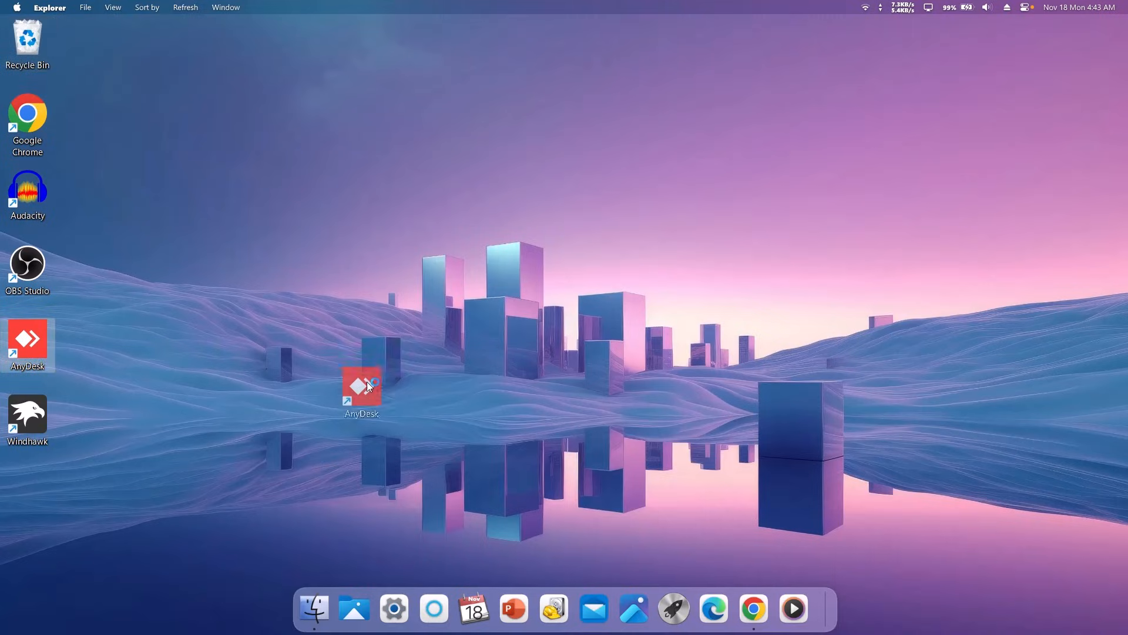
pyautogui.moveTo(482, 539); pyautogui.dragTo(456, 597)
pyautogui.moveTo(17, 417); pyautogui.dragTo(506, 612)
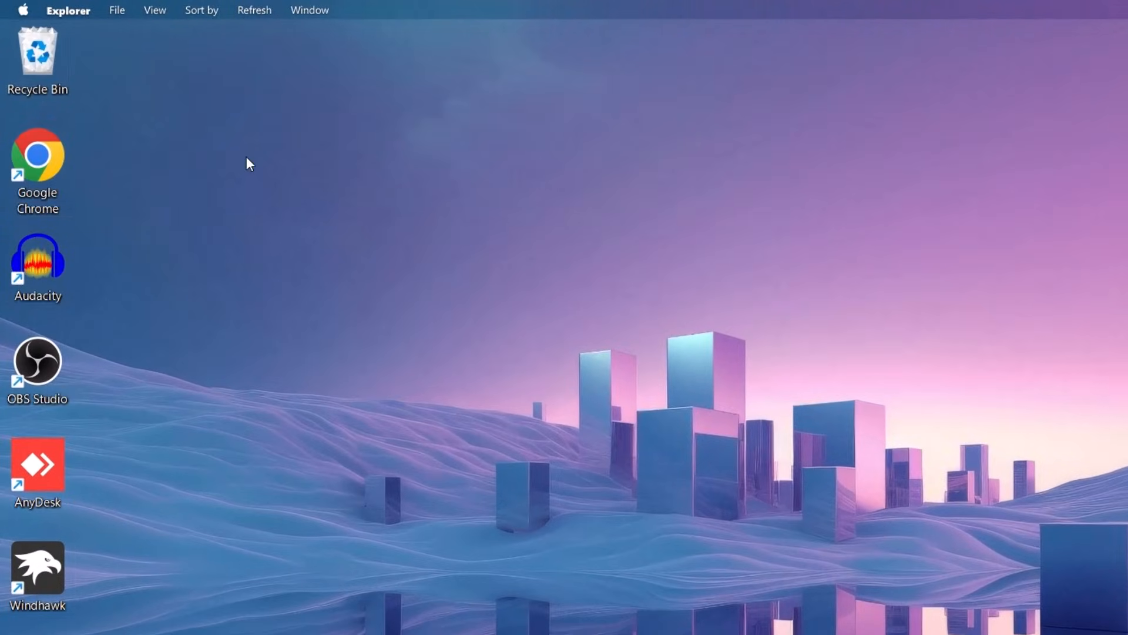
# Step: Turn off Show desktop icons in the desktop's View menu
pyautogui.rightClick(246, 160)
pyautogui.moveTo(282, 179)
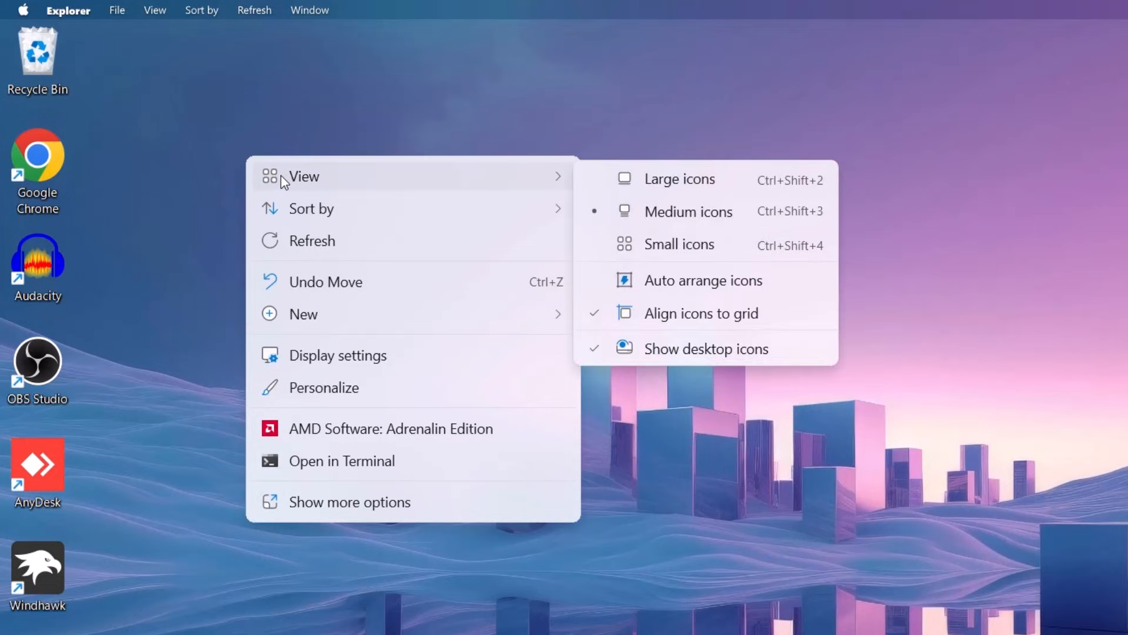
pyautogui.click(711, 350)
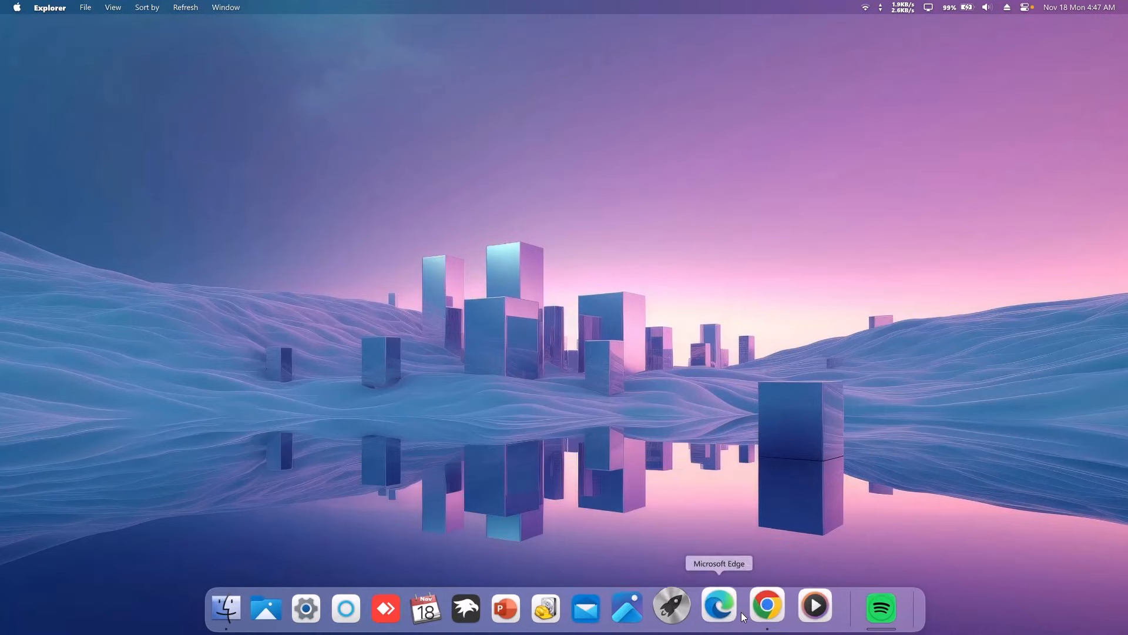
# Step: Download the Rainmeter 4.5.20 installer from the Rainmeter site in Chrome and run it
pyautogui.click(764, 609)
pyautogui.click(485, 35)
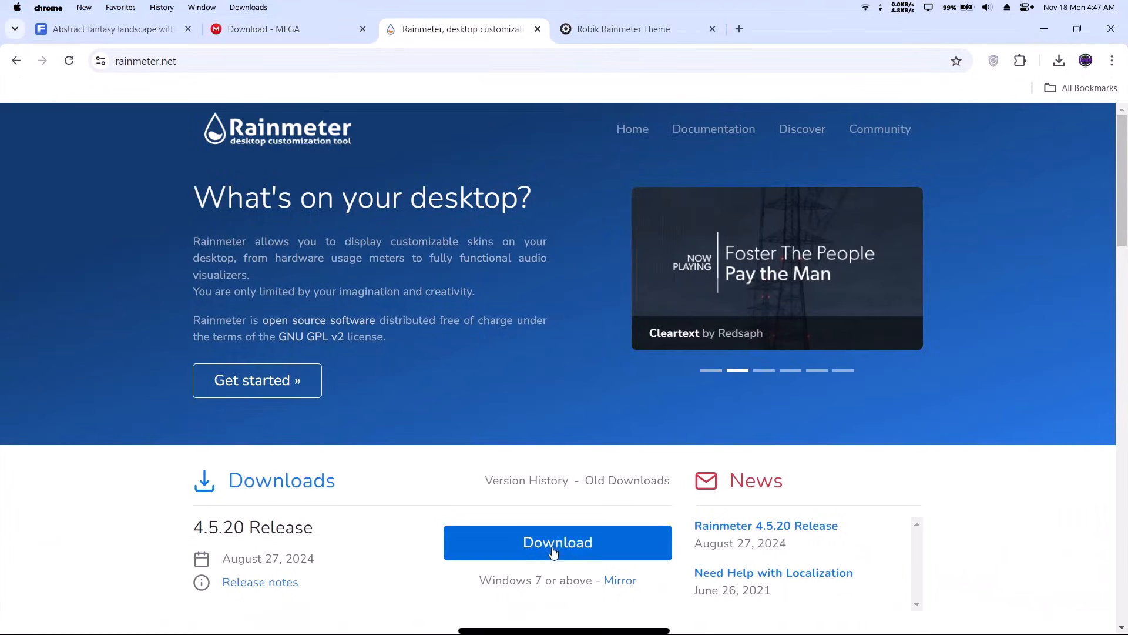
pyautogui.click(544, 543)
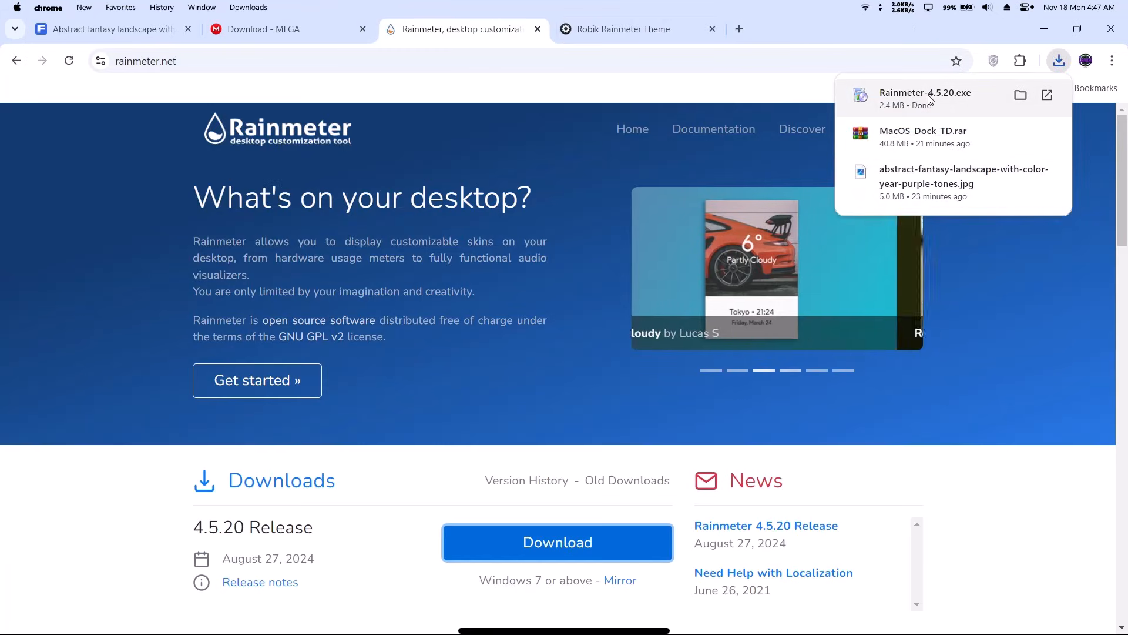
pyautogui.click(913, 97)
# Step: Install Rainmeter using the Standard installation and finish setup
pyautogui.click(1047, 31)
pyautogui.click(568, 366)
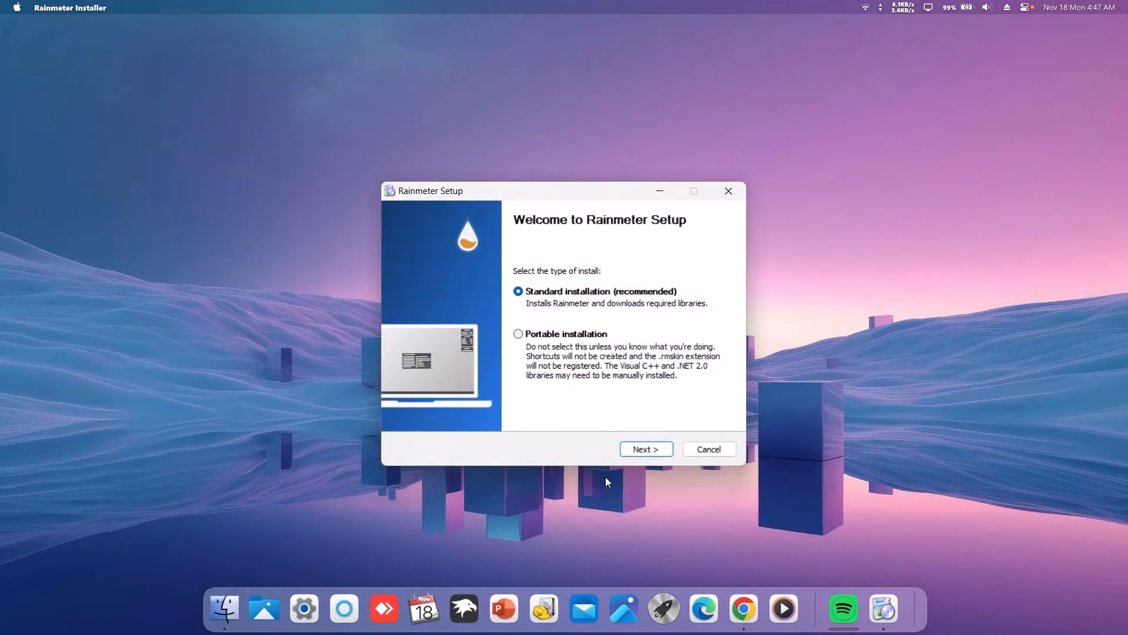
pyautogui.click(649, 450)
pyautogui.click(648, 450)
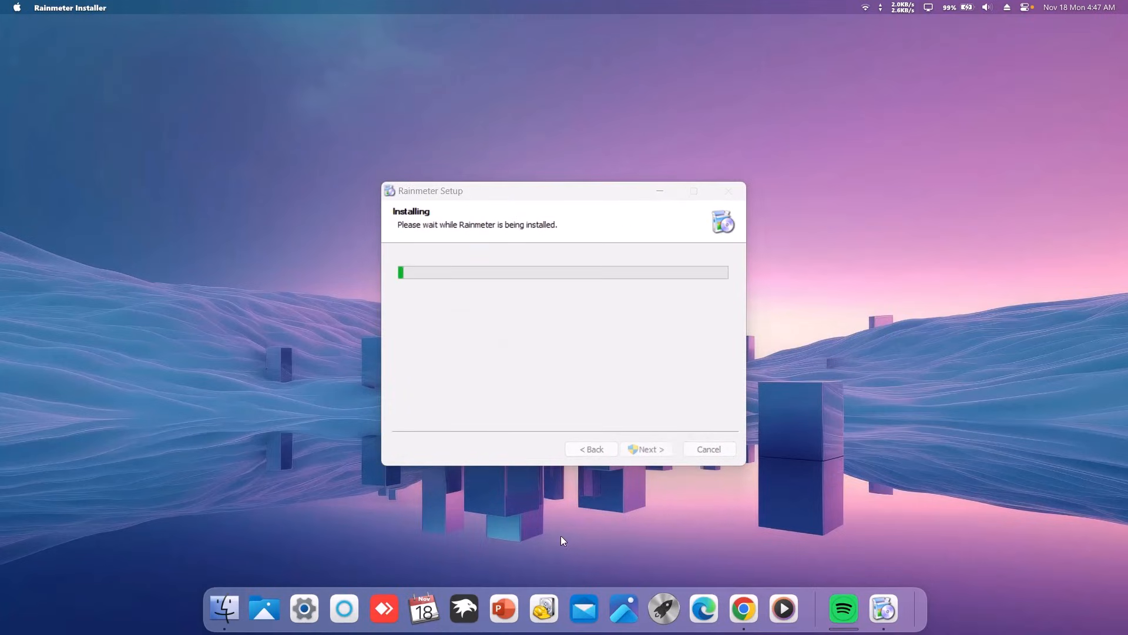
pyautogui.click(647, 450)
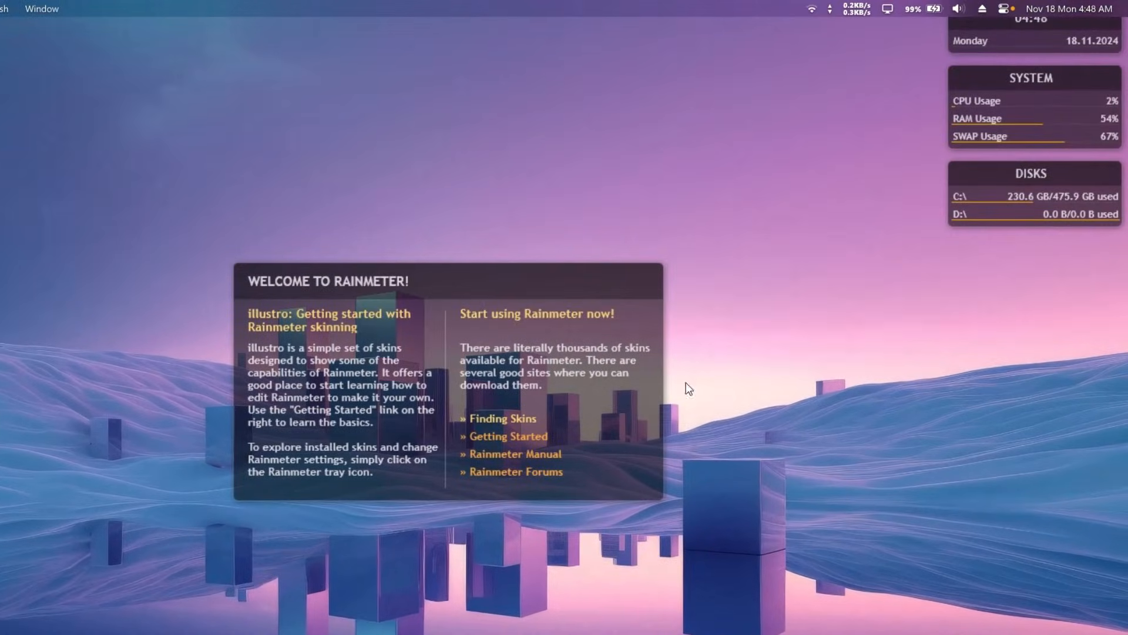
# Step: Unload the illustro Welcome, Disks, System and Clock skins
pyautogui.rightClick(566, 322)
pyautogui.click(629, 529)
pyautogui.rightClick(1010, 189)
pyautogui.click(1036, 398)
pyautogui.rightClick(1002, 128)
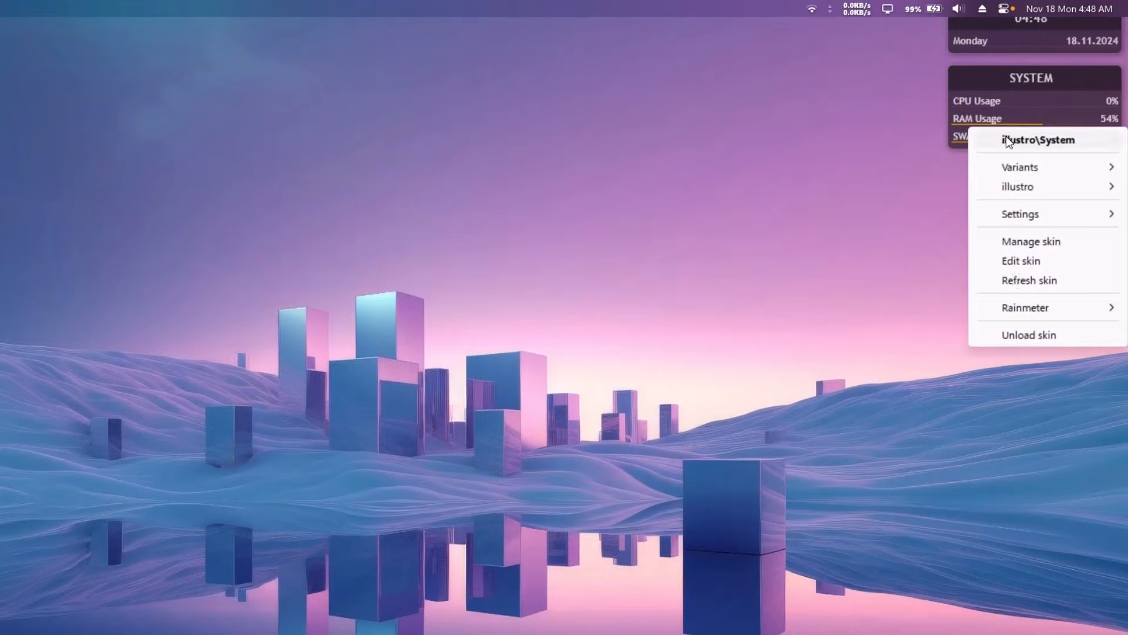
pyautogui.click(1029, 332)
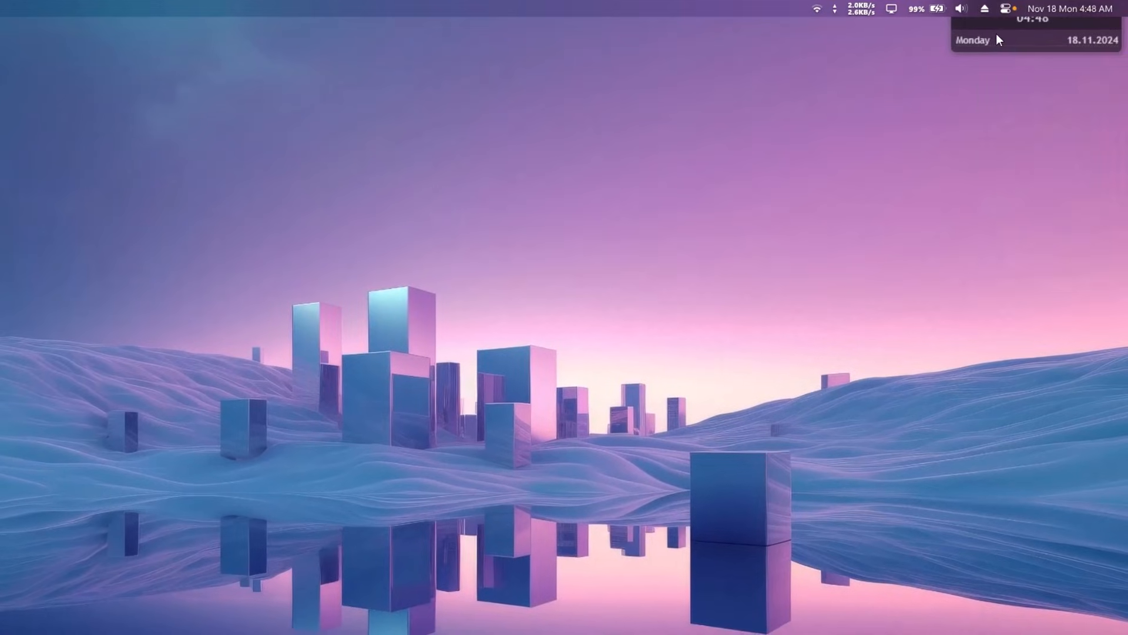
pyautogui.rightClick(998, 36)
pyautogui.click(1020, 233)
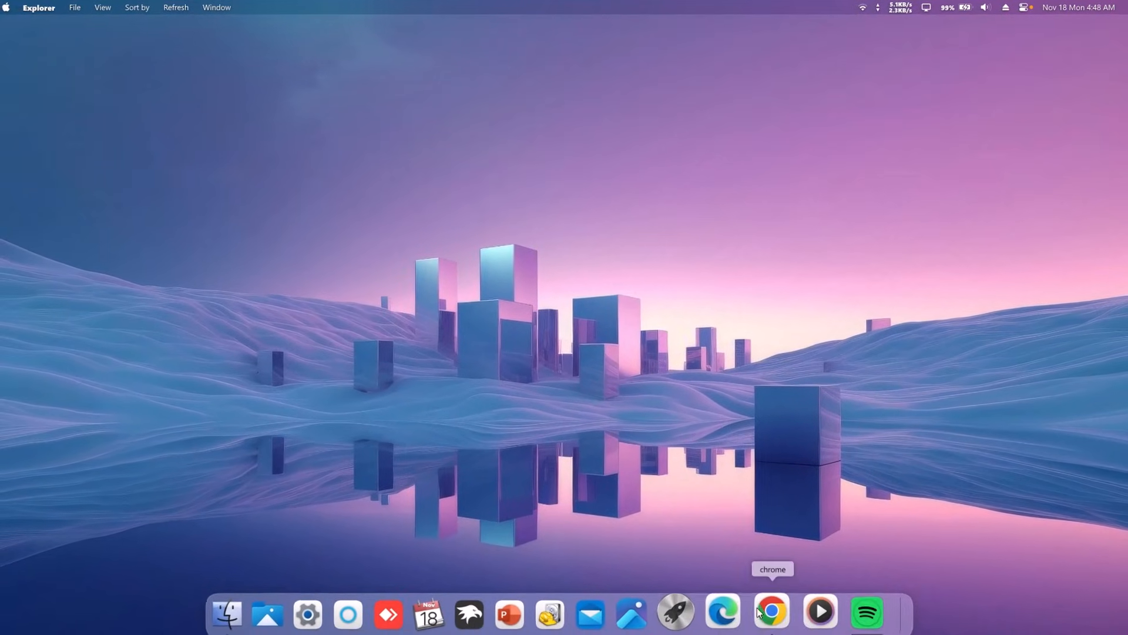
# Step: Download robik.rmskin from the Robik Rainmeter Theme page in Chrome and open it
pyautogui.click(771, 608)
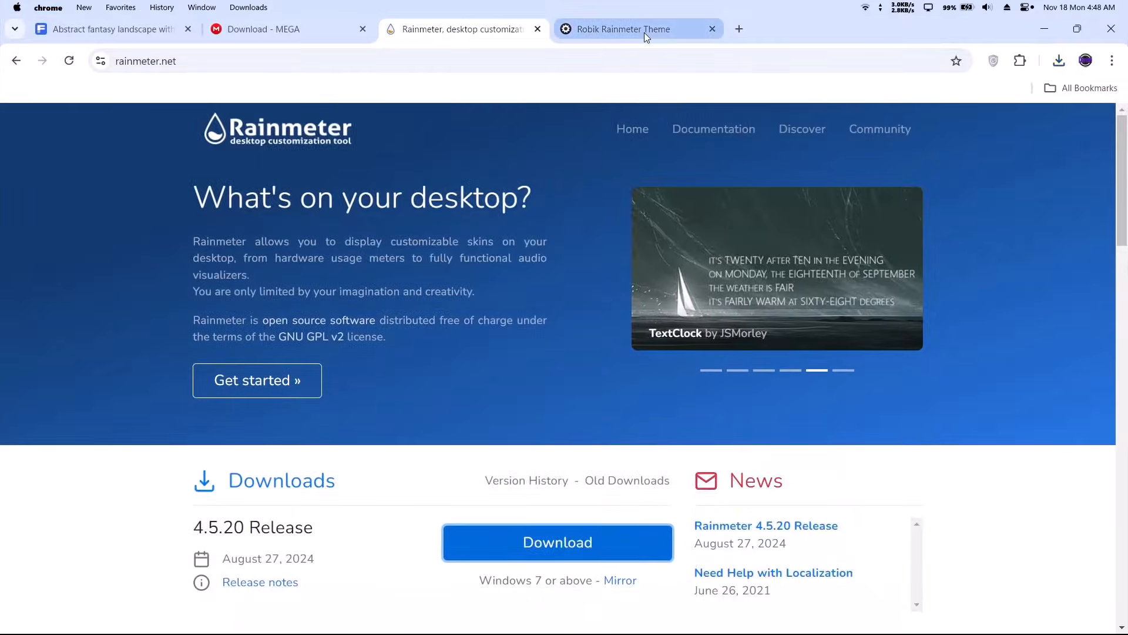
pyautogui.click(645, 33)
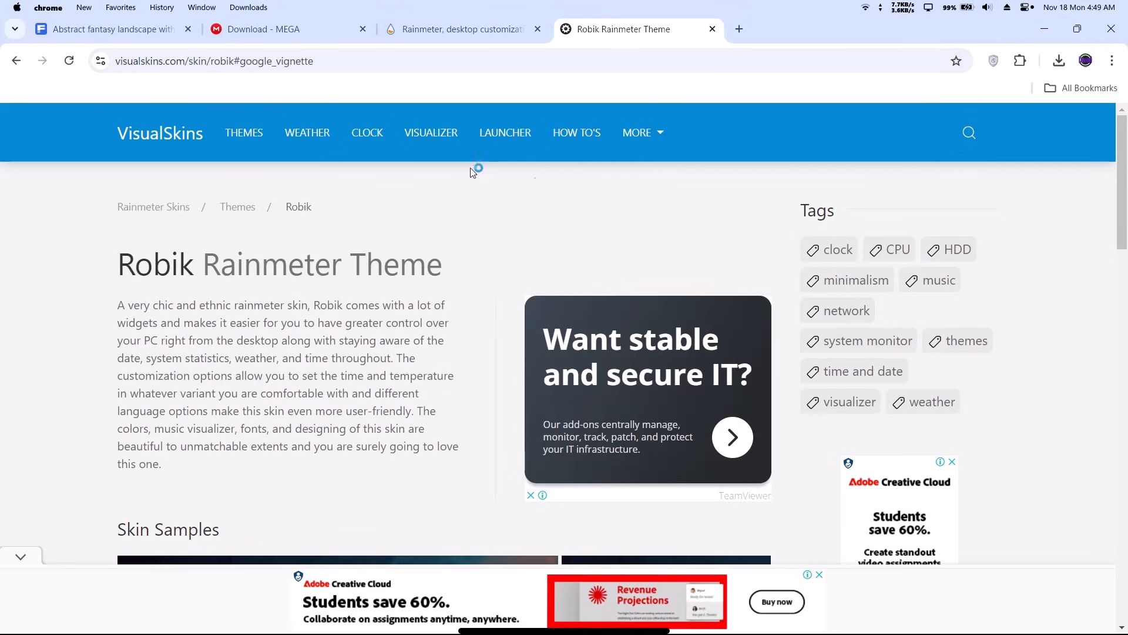
pyautogui.moveTo(1124, 184); pyautogui.dragTo(1061, 378)
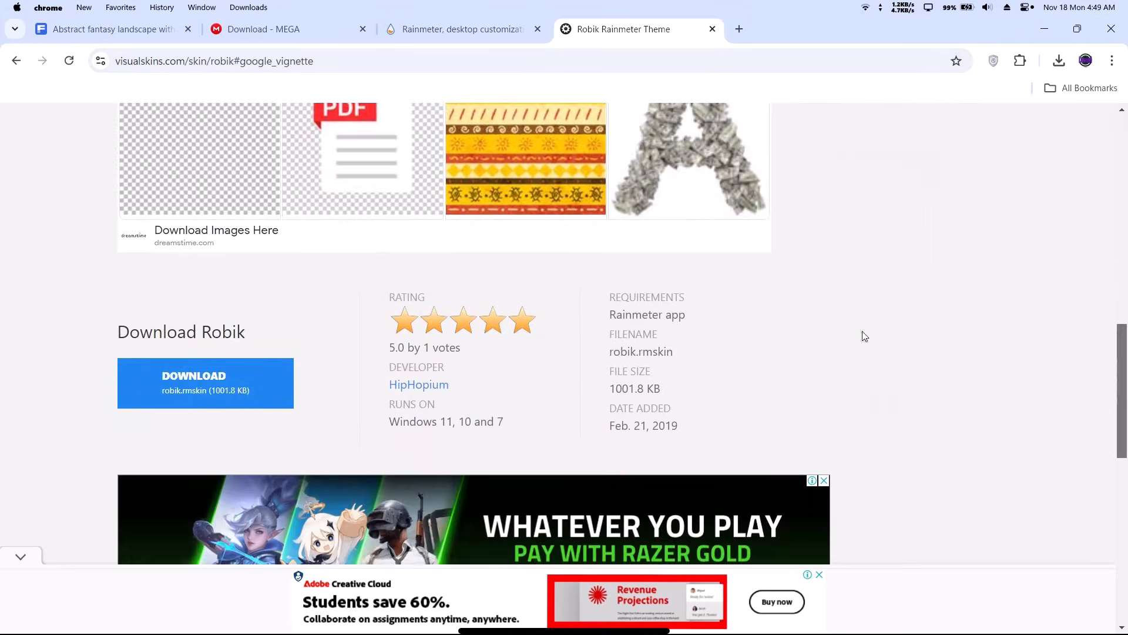
pyautogui.click(217, 385)
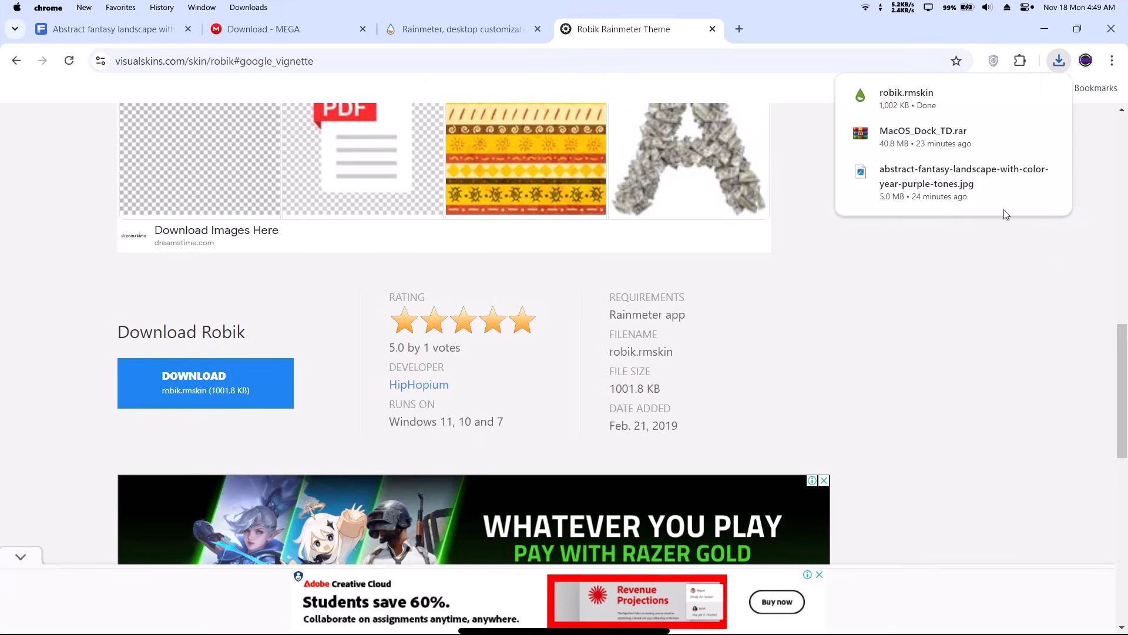
pyautogui.click(906, 97)
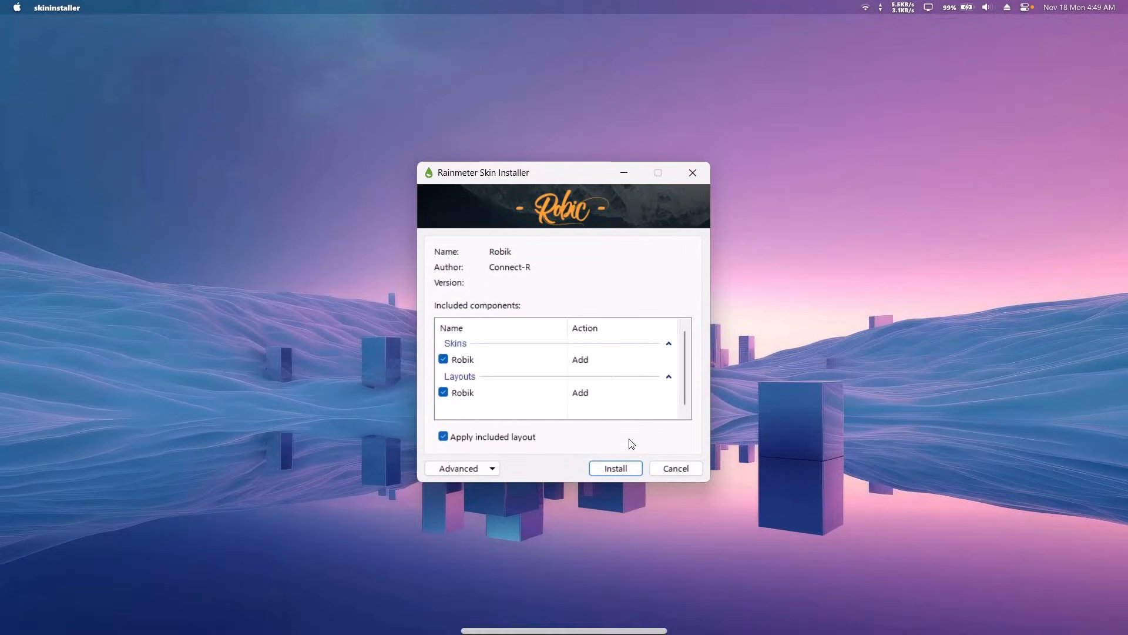
# Step: Install Robik, move its settings panel left, and place clock and visualizer at top centre
pyautogui.click(591, 464)
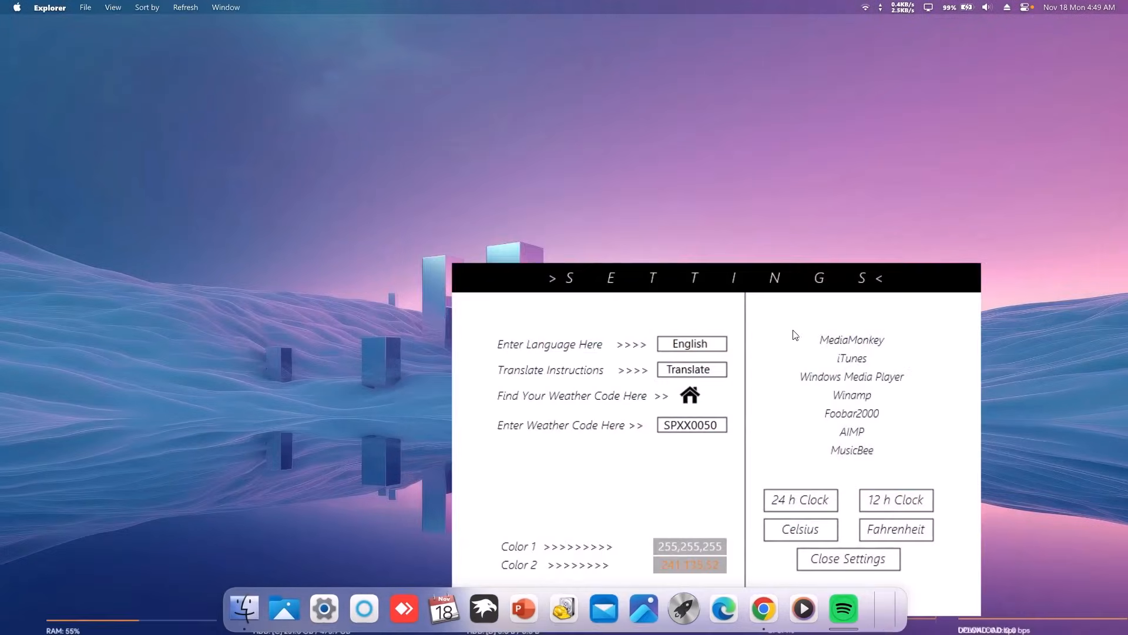
pyautogui.moveTo(538, 284); pyautogui.dragTo(85, 142)
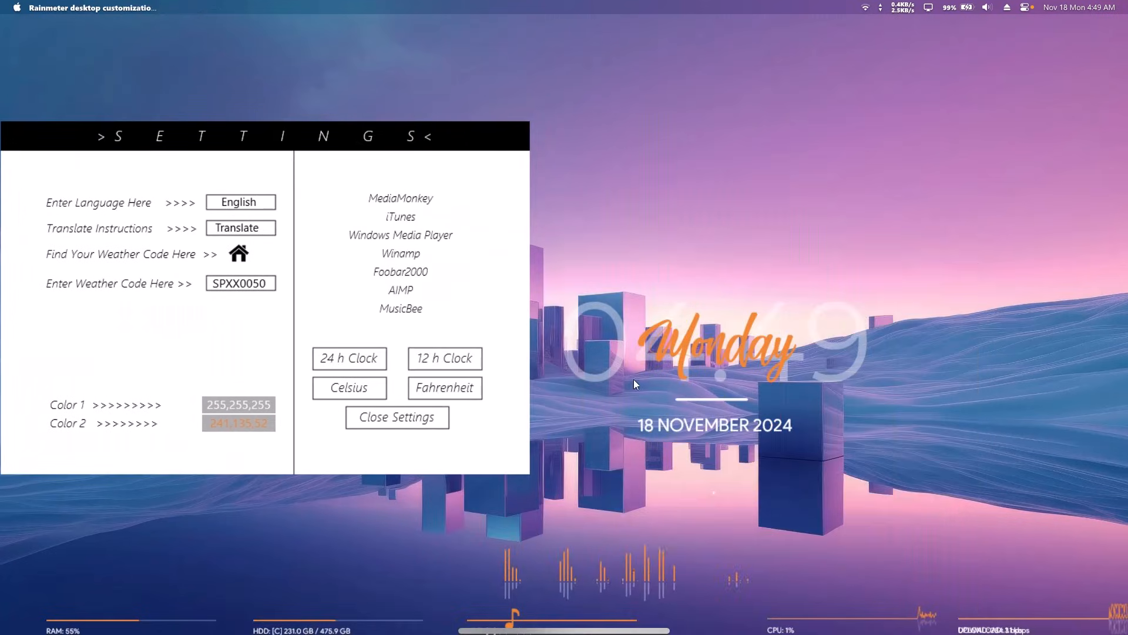
pyautogui.moveTo(679, 347); pyautogui.dragTo(616, 117)
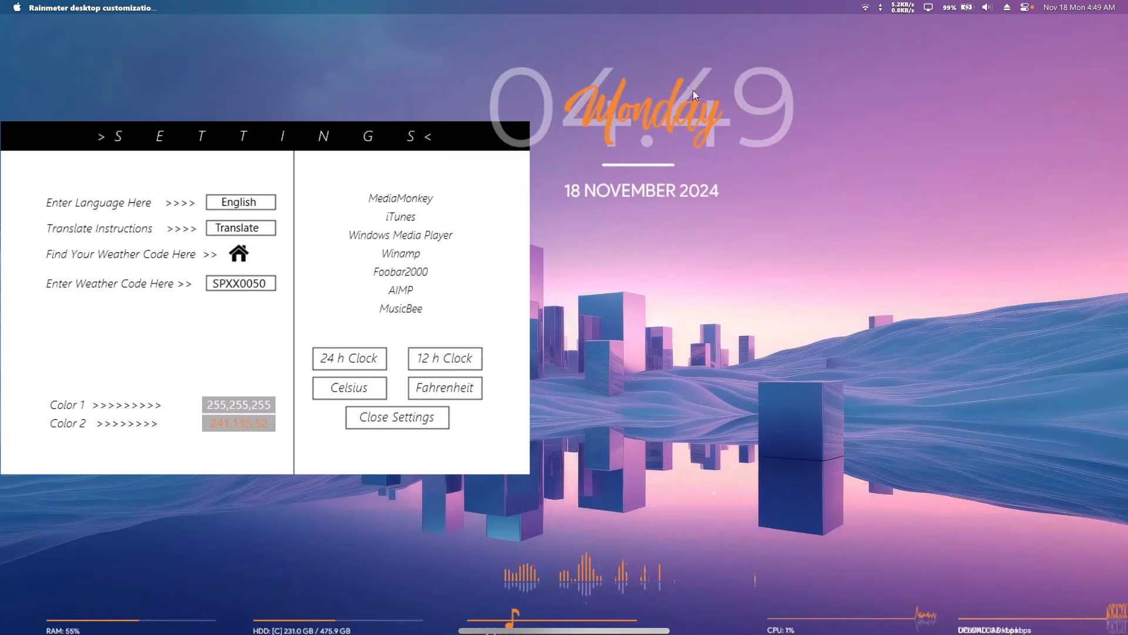
pyautogui.moveTo(664, 543); pyautogui.dragTo(609, 246)
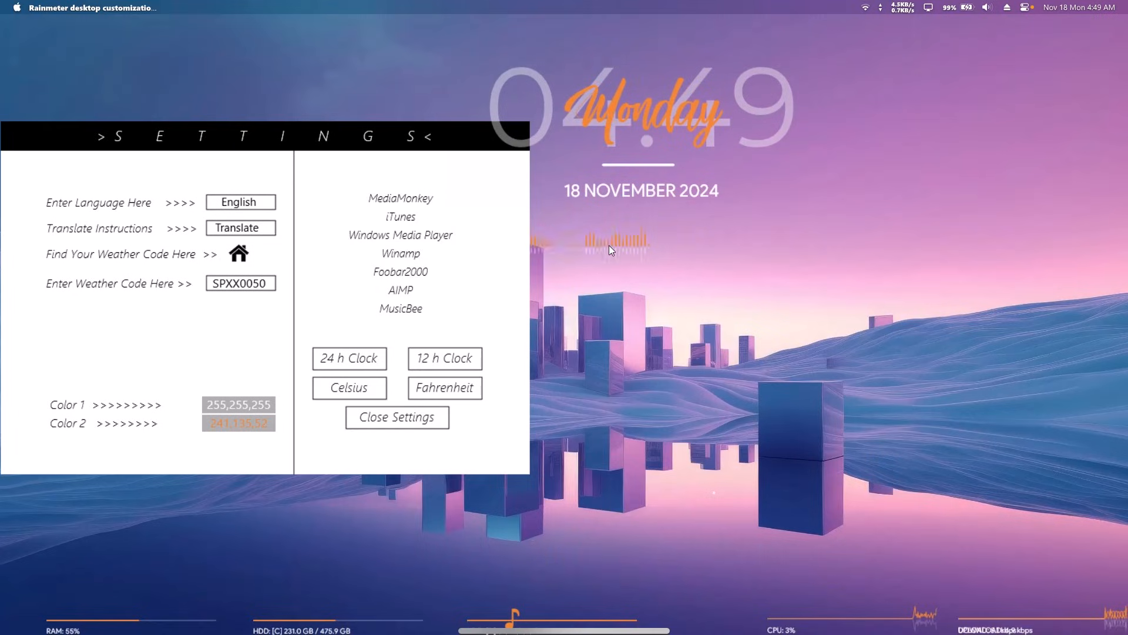
# Step: Unload the Robik CPU, download, RAM and weather widgets
pyautogui.rightClick(855, 615)
pyautogui.click(893, 604)
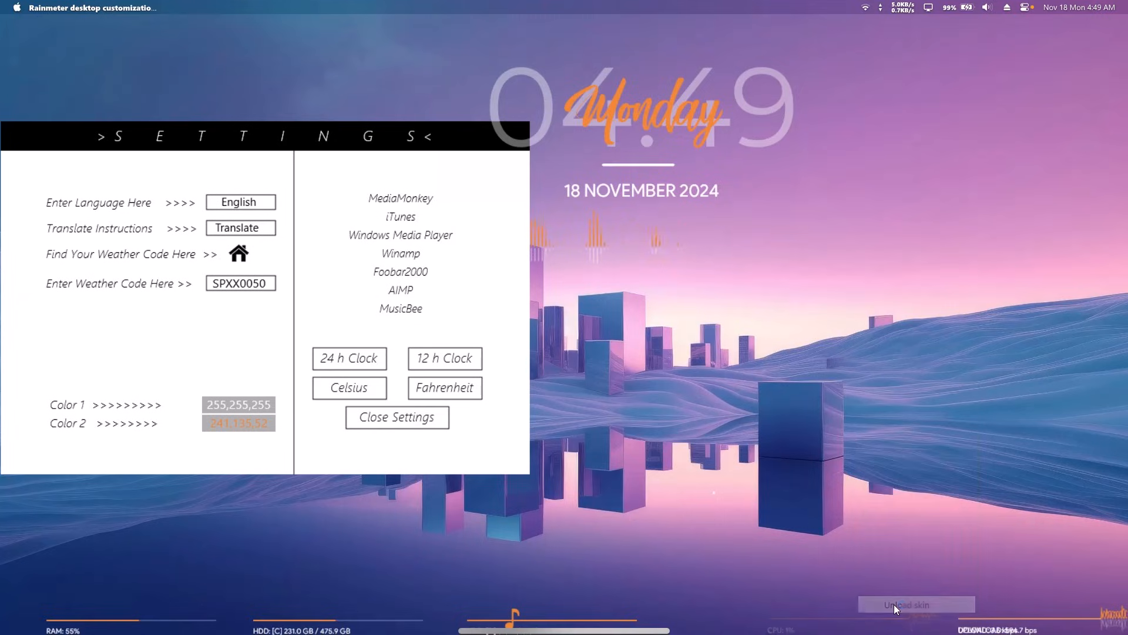
pyautogui.rightClick(1019, 621)
pyautogui.click(1025, 611)
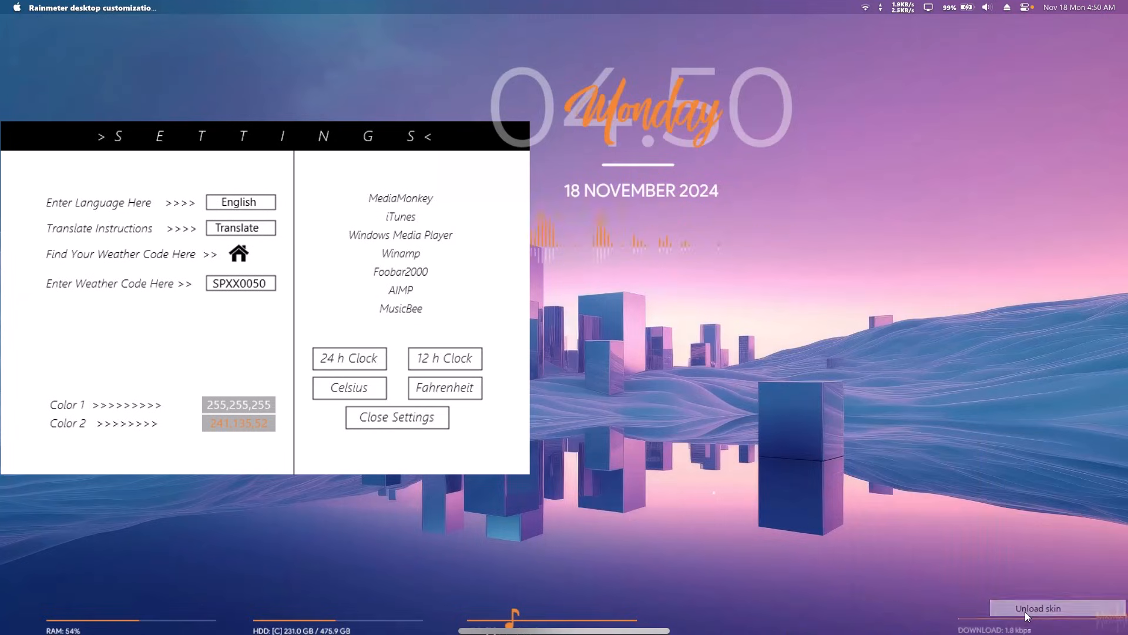
pyautogui.rightClick(50, 630)
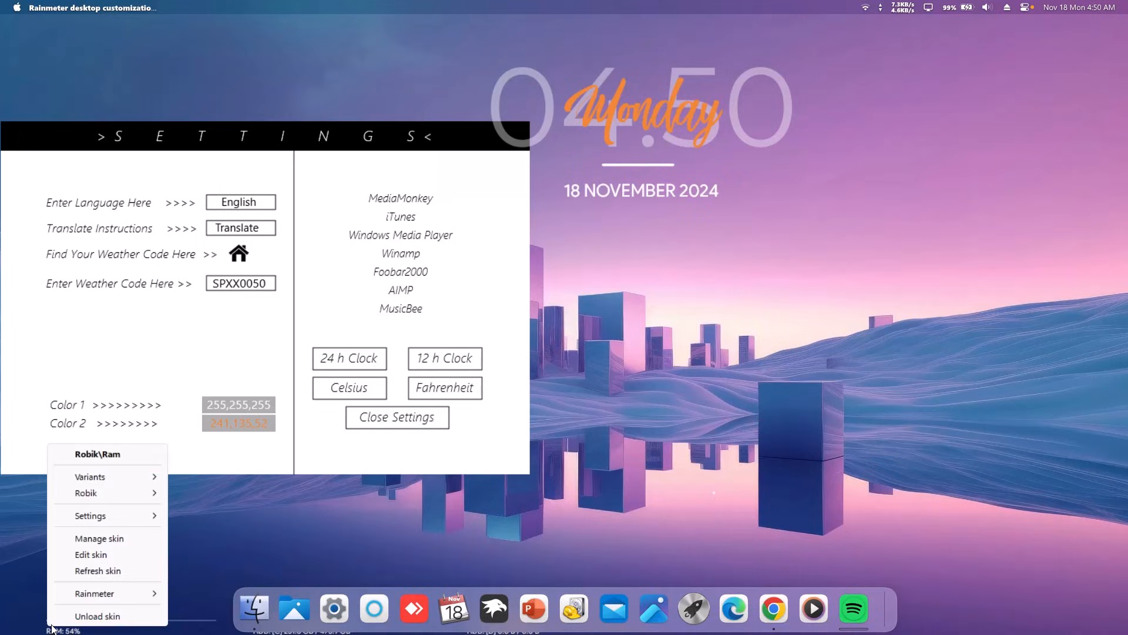
pyautogui.click(76, 613)
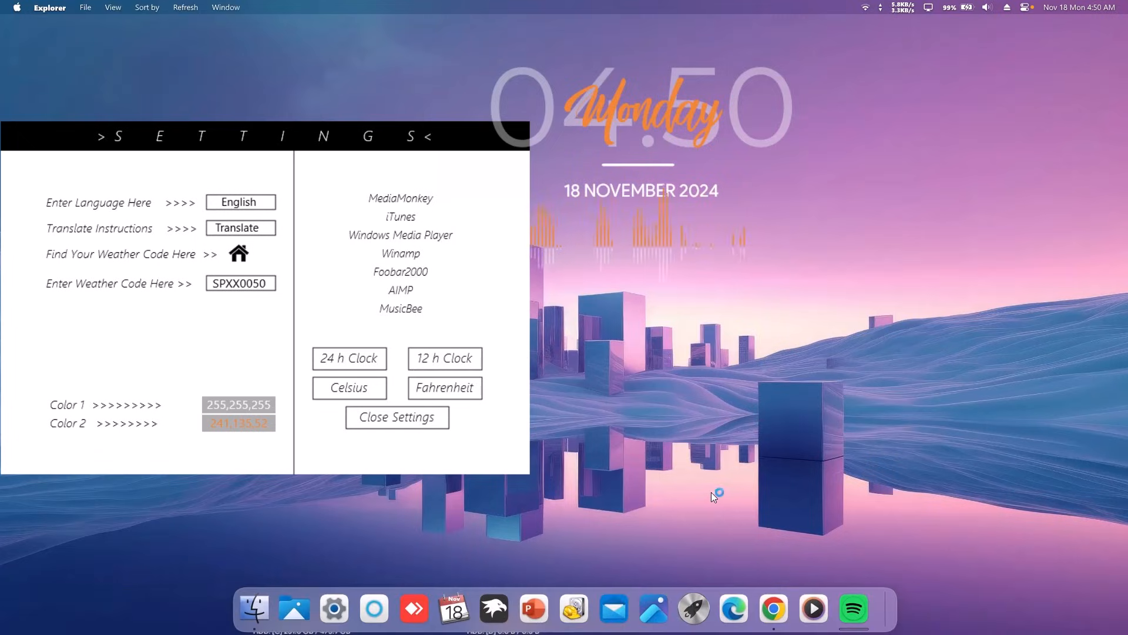
pyautogui.rightClick(715, 492)
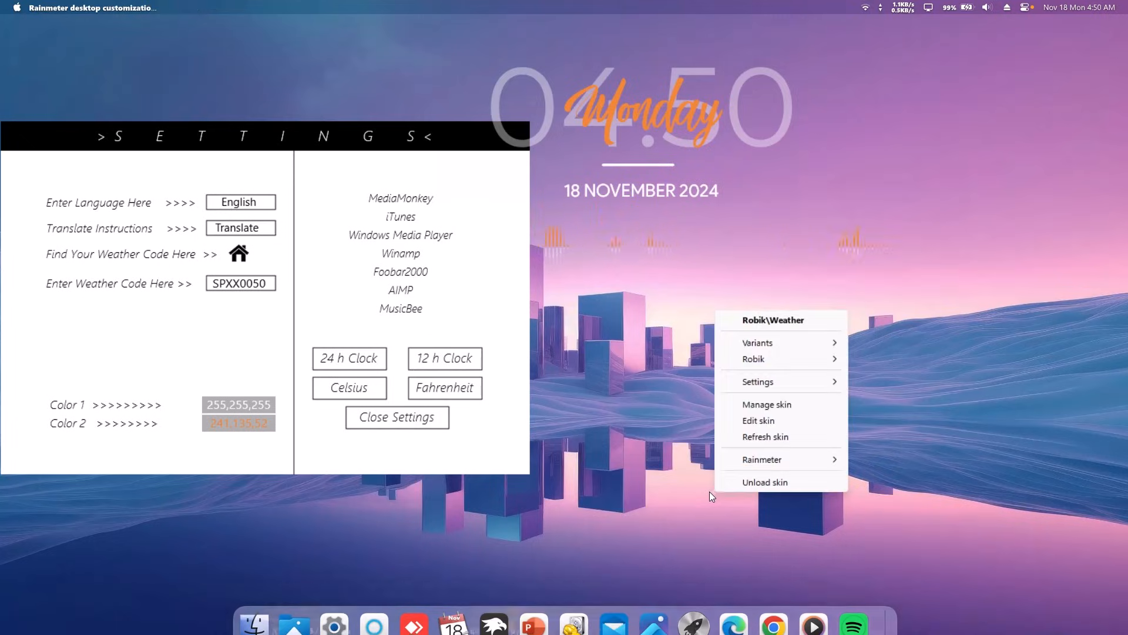
pyautogui.click(739, 483)
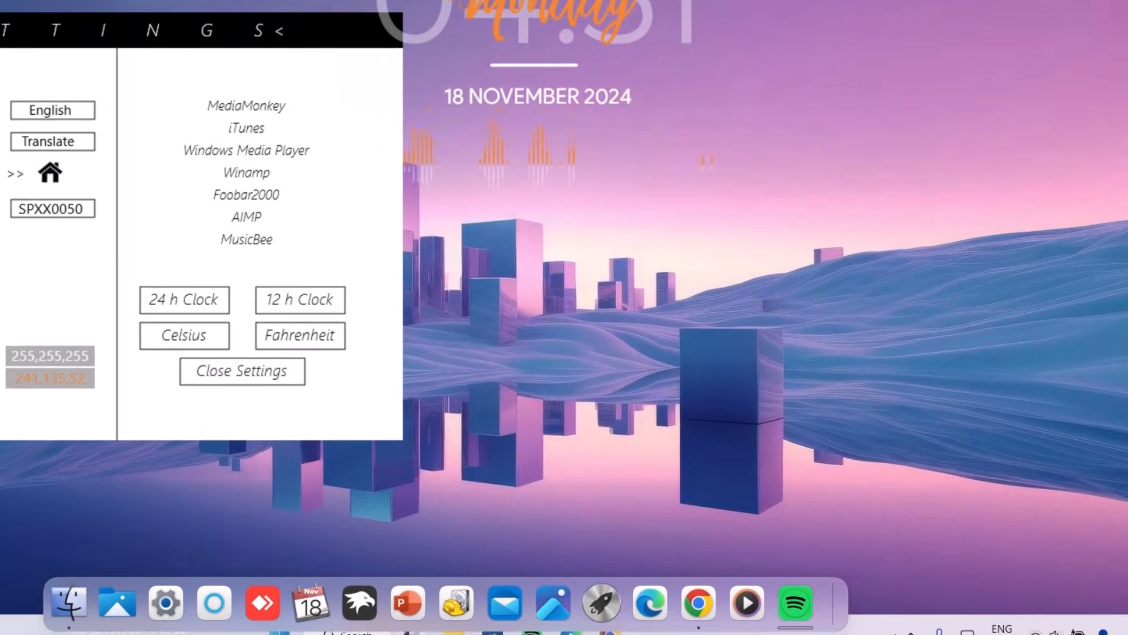
# Step: From the tray, open Manage Rainmeter and unload Robik's Disk D skin
pyautogui.click(910, 614)
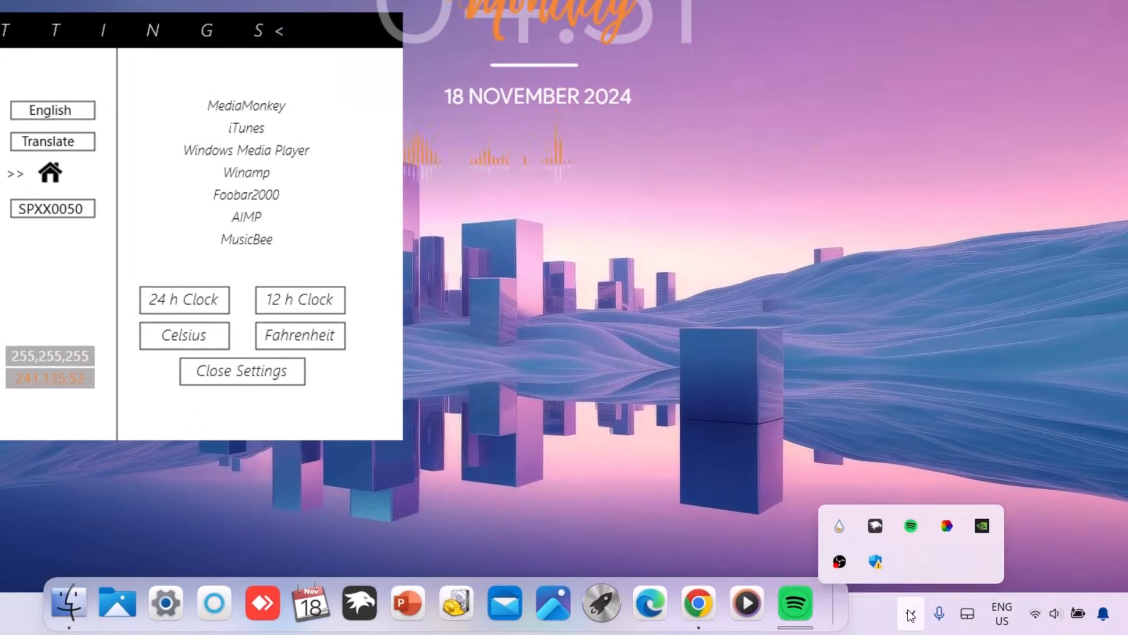
pyautogui.click(839, 524)
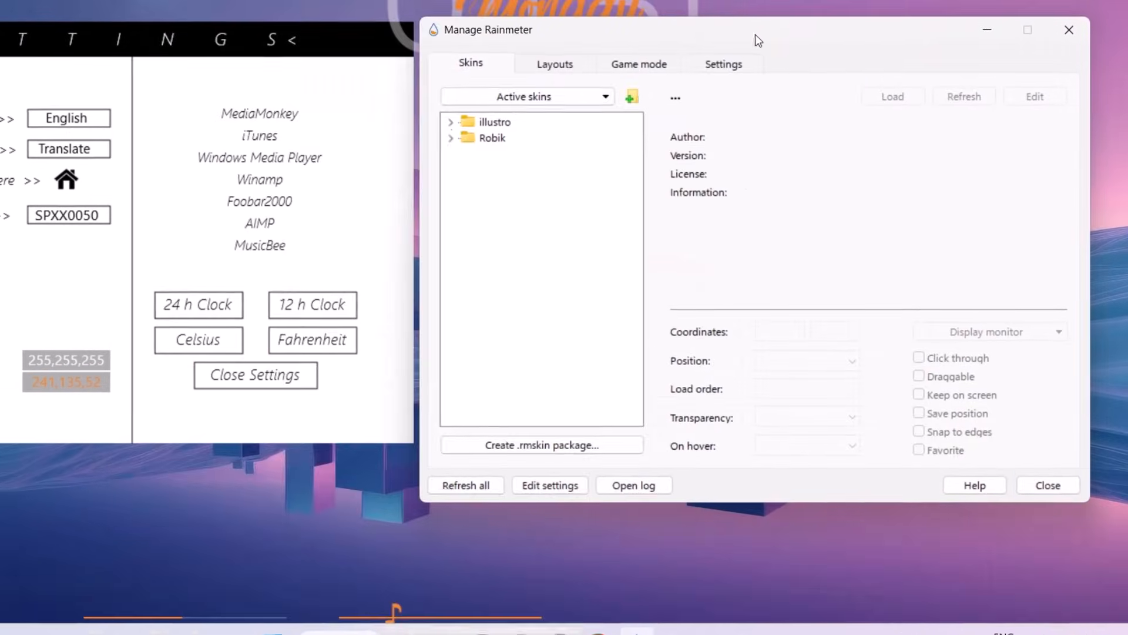
pyautogui.moveTo(756, 34); pyautogui.dragTo(763, 38)
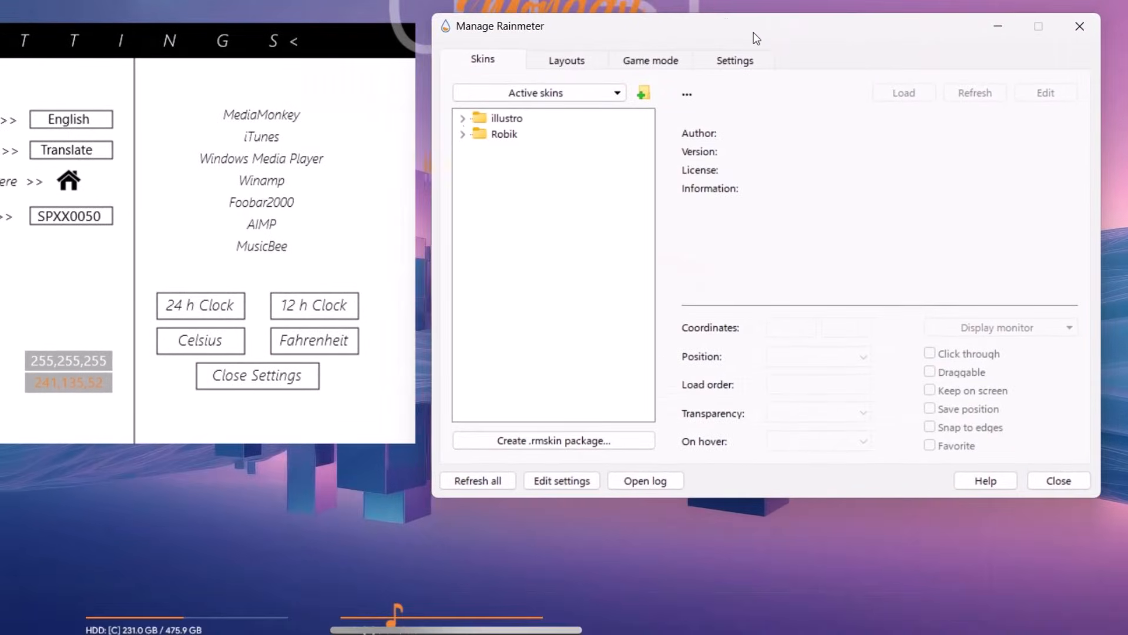
pyautogui.click(463, 135)
pyautogui.click(479, 198)
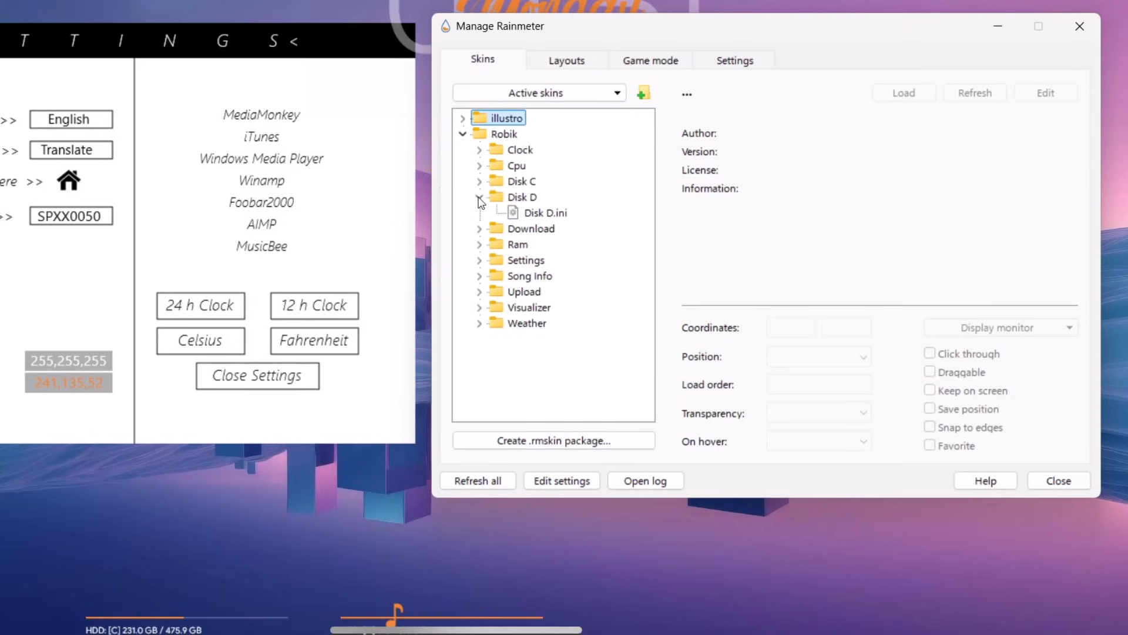
pyautogui.click(540, 214)
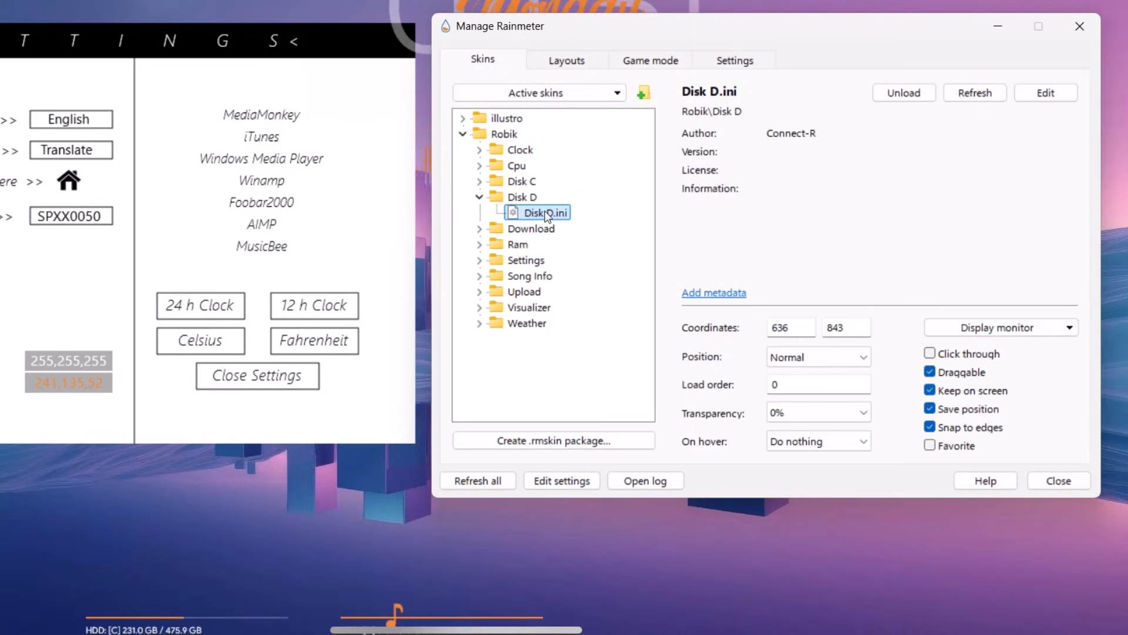
pyautogui.click(887, 92)
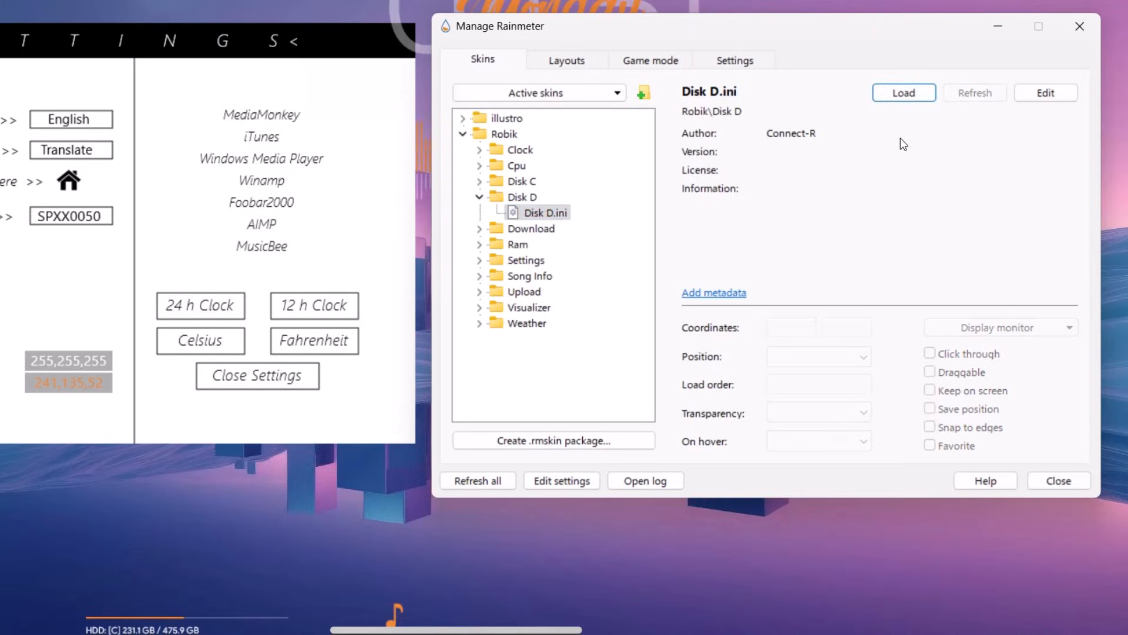
pyautogui.click(479, 197)
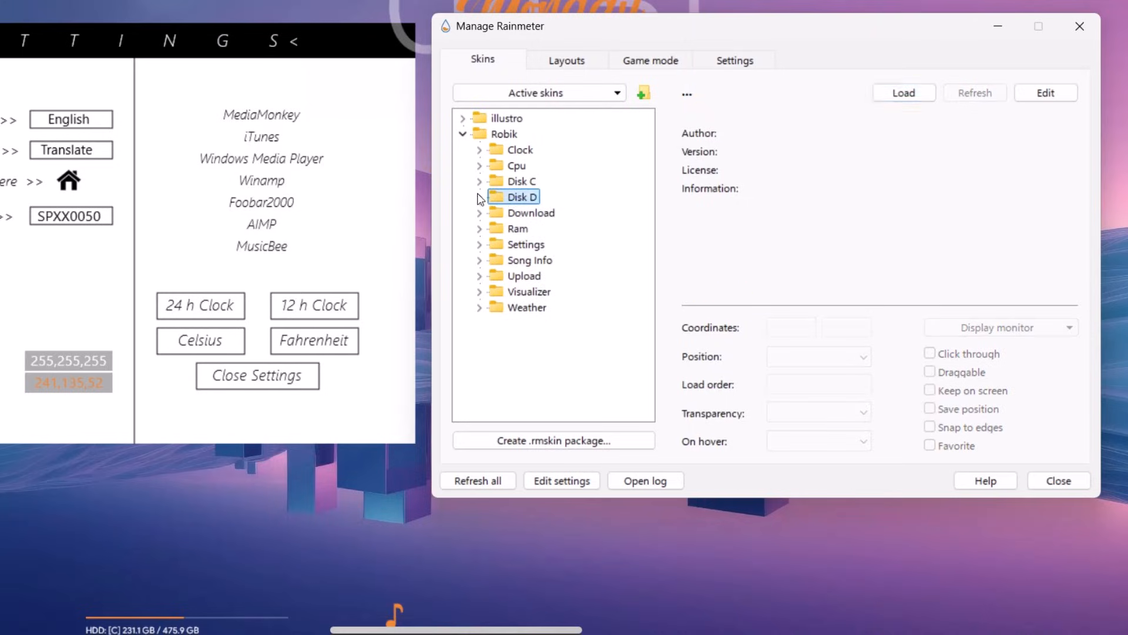
# Step: Unload the Robik Song Info.ini and Disk C.ini skins
pyautogui.click(479, 263)
pyautogui.click(538, 279)
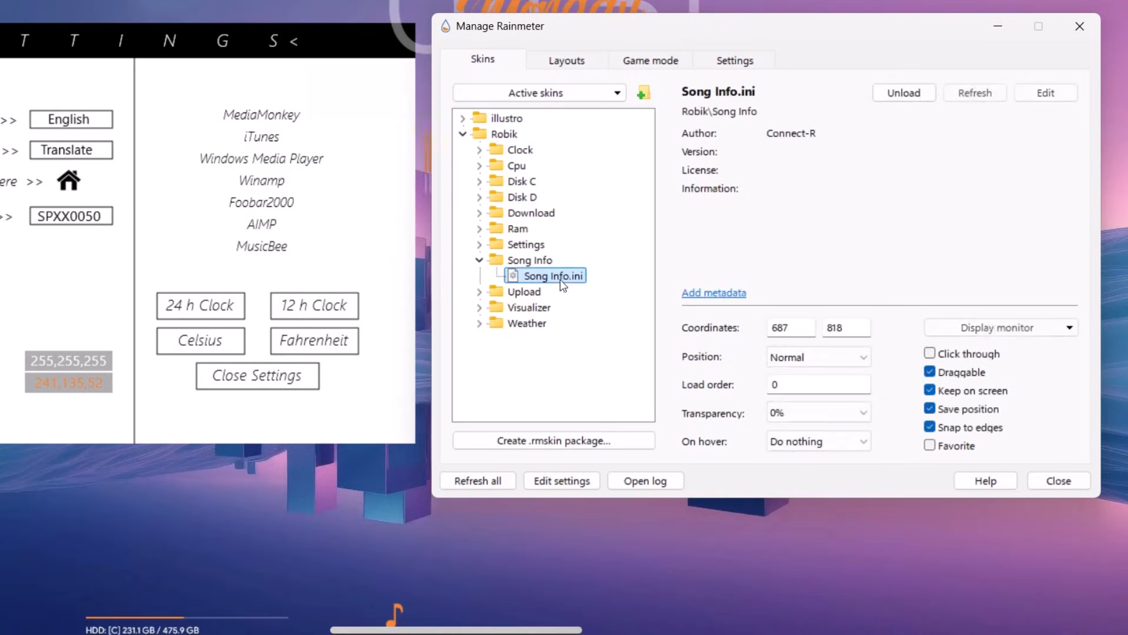
pyautogui.click(904, 93)
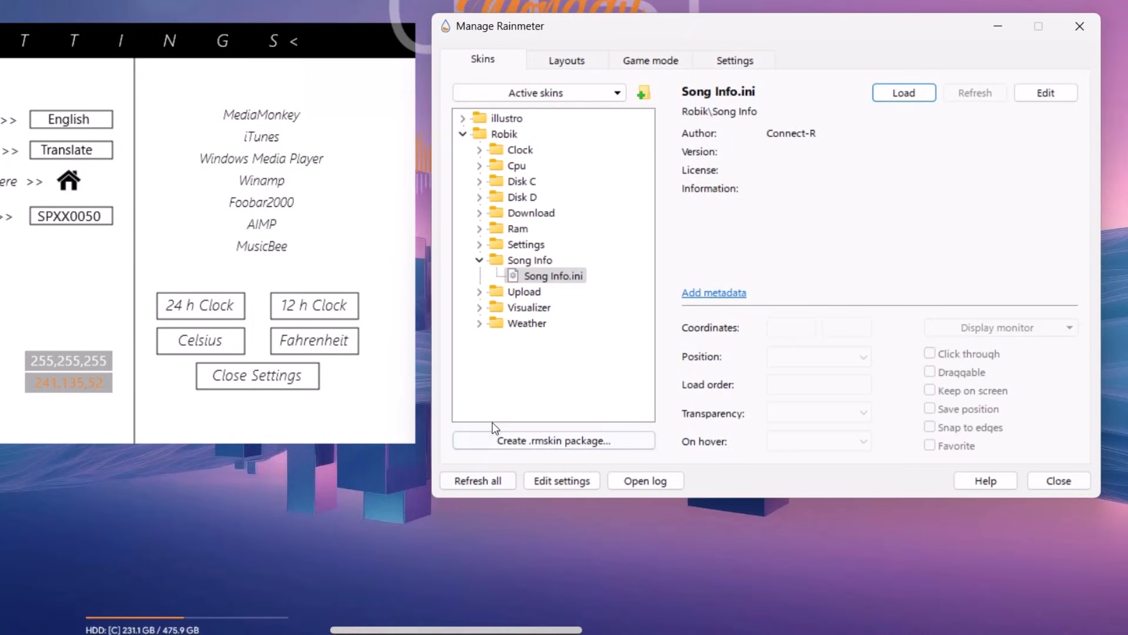
pyautogui.click(479, 181)
pyautogui.click(561, 198)
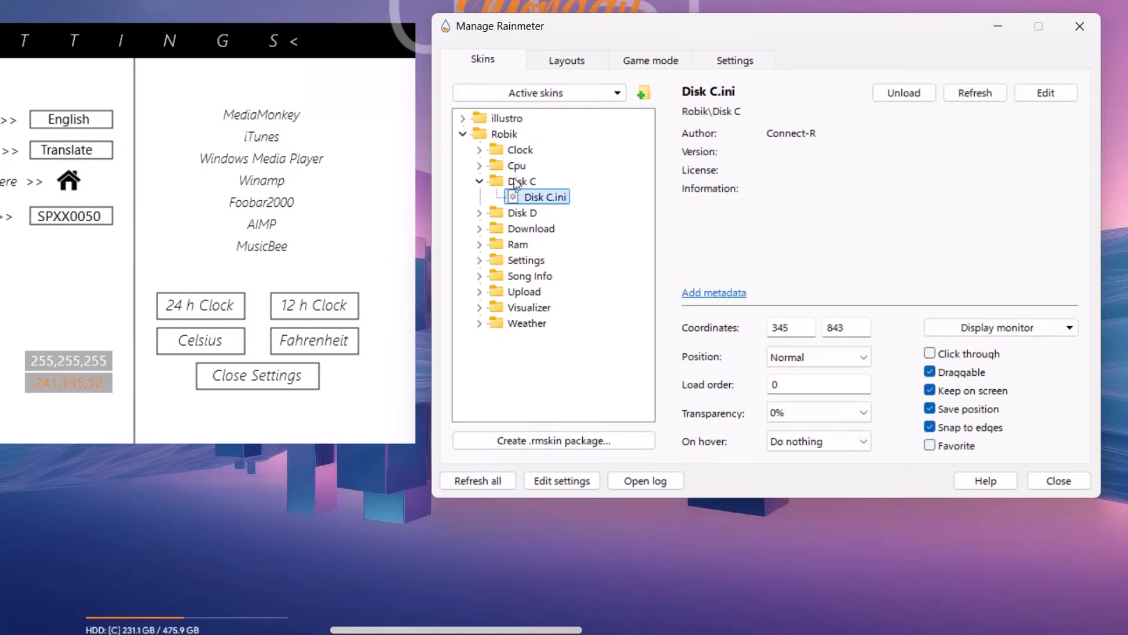
pyautogui.click(905, 94)
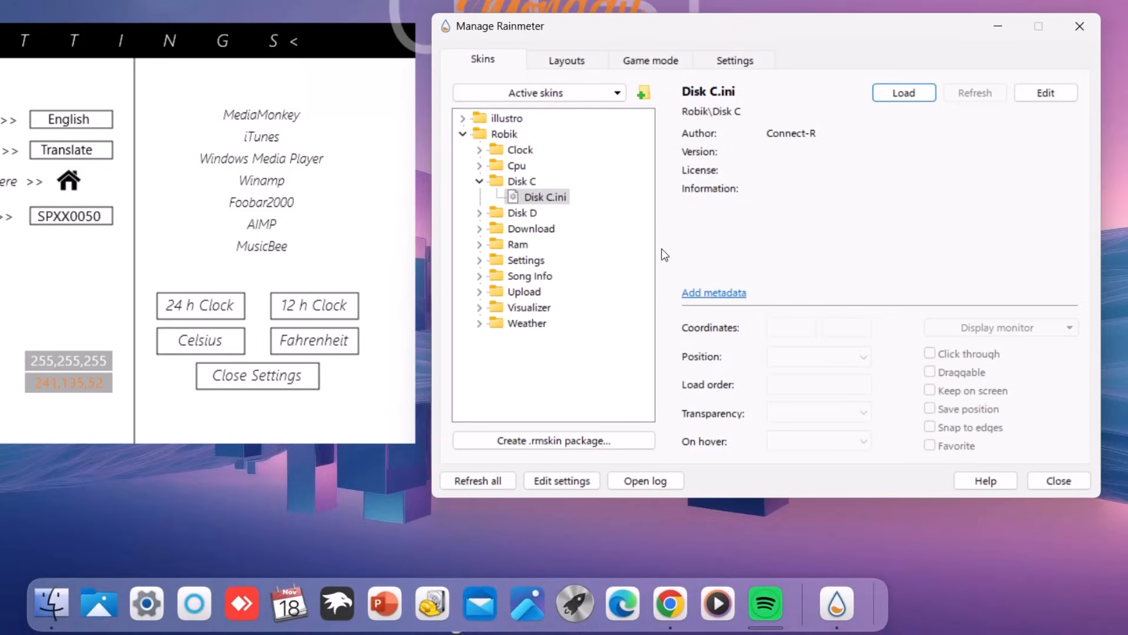
pyautogui.click(480, 181)
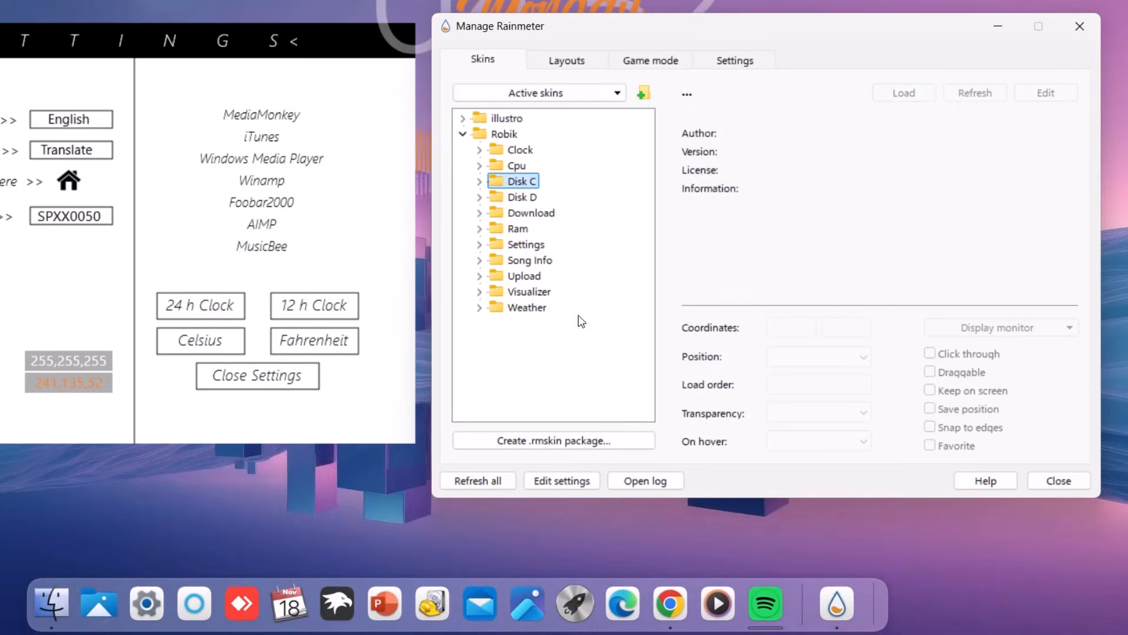
# Step: Minimize the skin manager and switch the Robik clock to 12-hour format
pyautogui.click(999, 27)
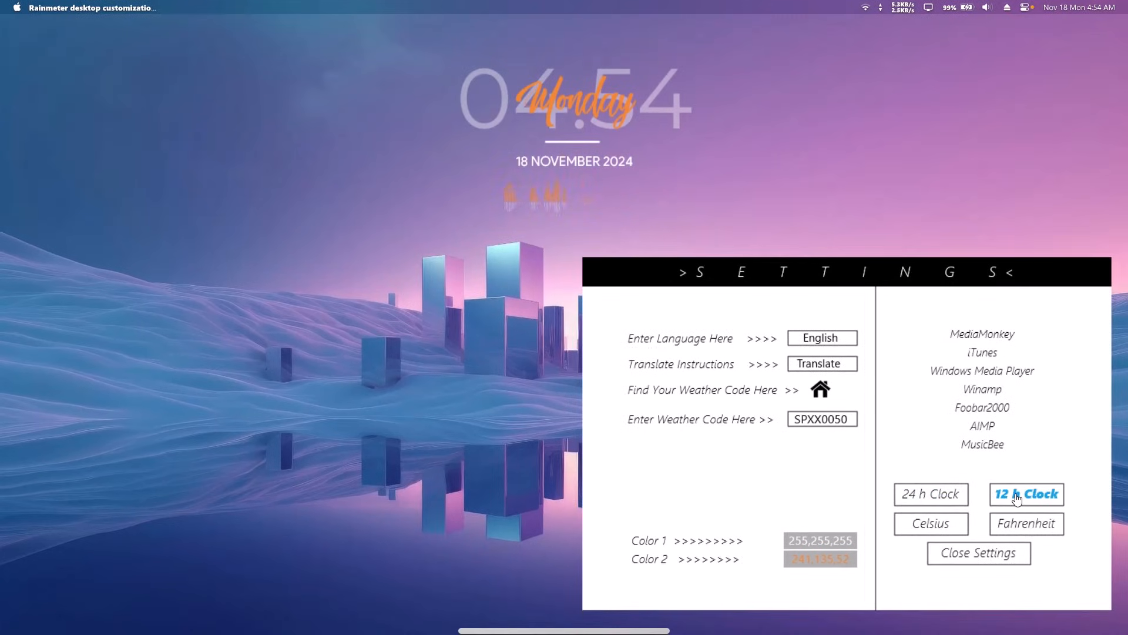
pyautogui.click(1017, 499)
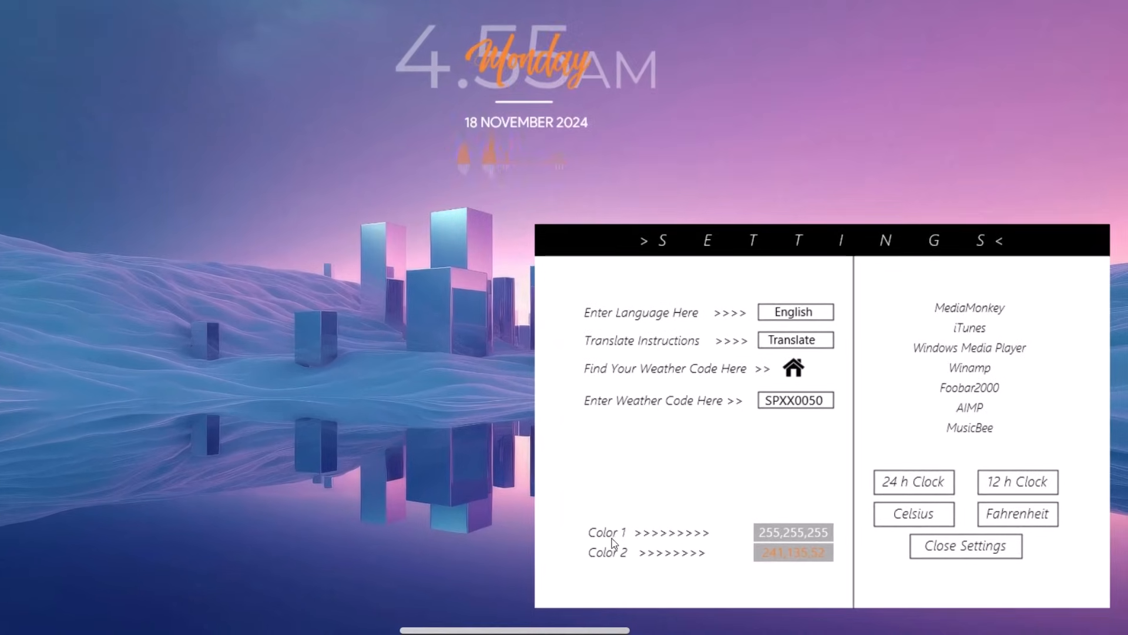
# Step: Set Color 1 to 30,70,110 in RainRGB for dark blue clock digits
pyautogui.click(791, 534)
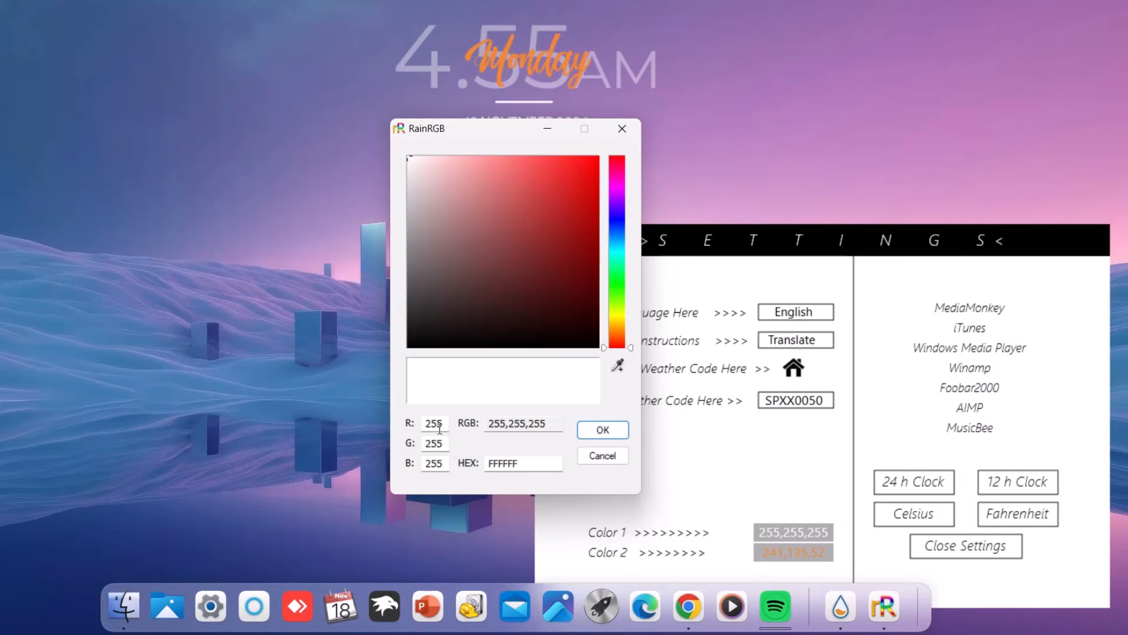
pyautogui.moveTo(443, 423); pyautogui.dragTo(414, 423)
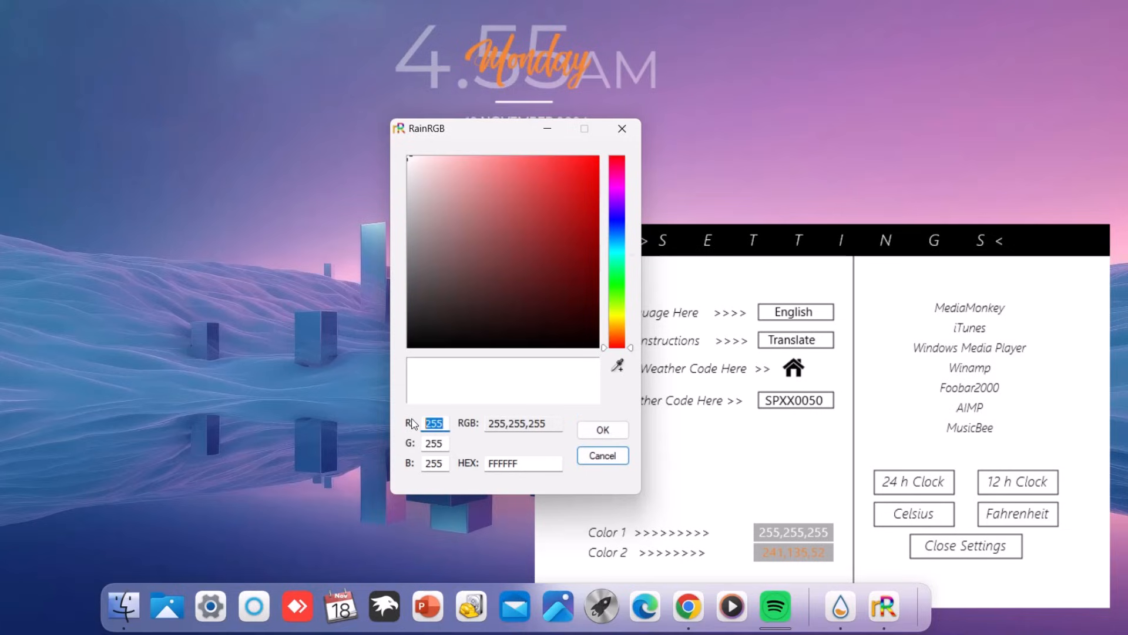
pyautogui.write('30,')
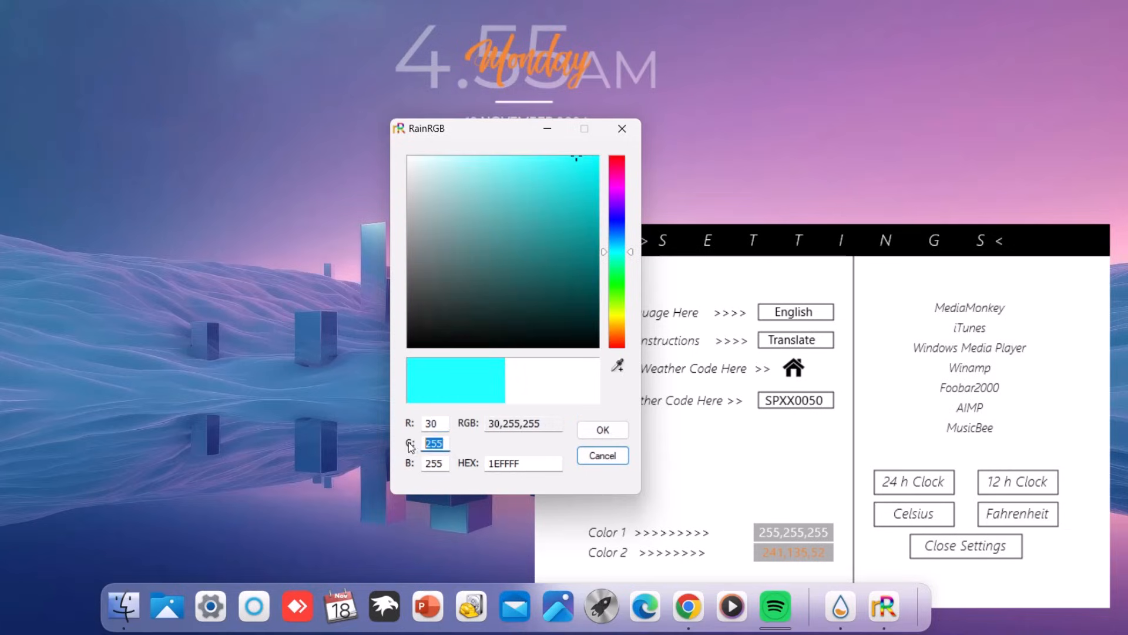
pyautogui.write('70,')
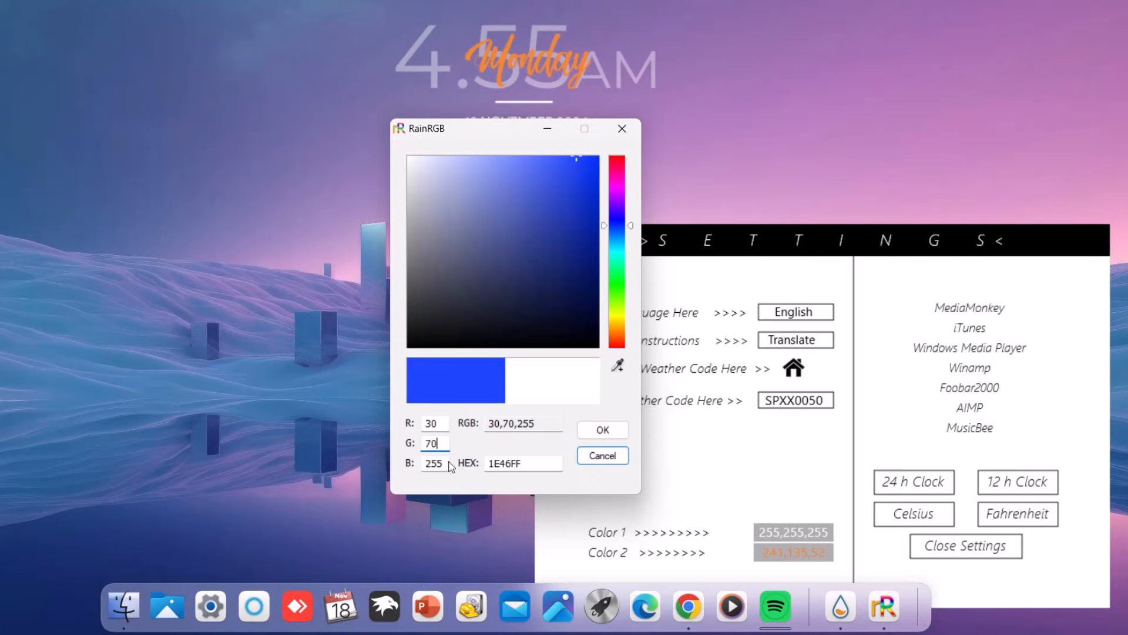
pyautogui.write('110')
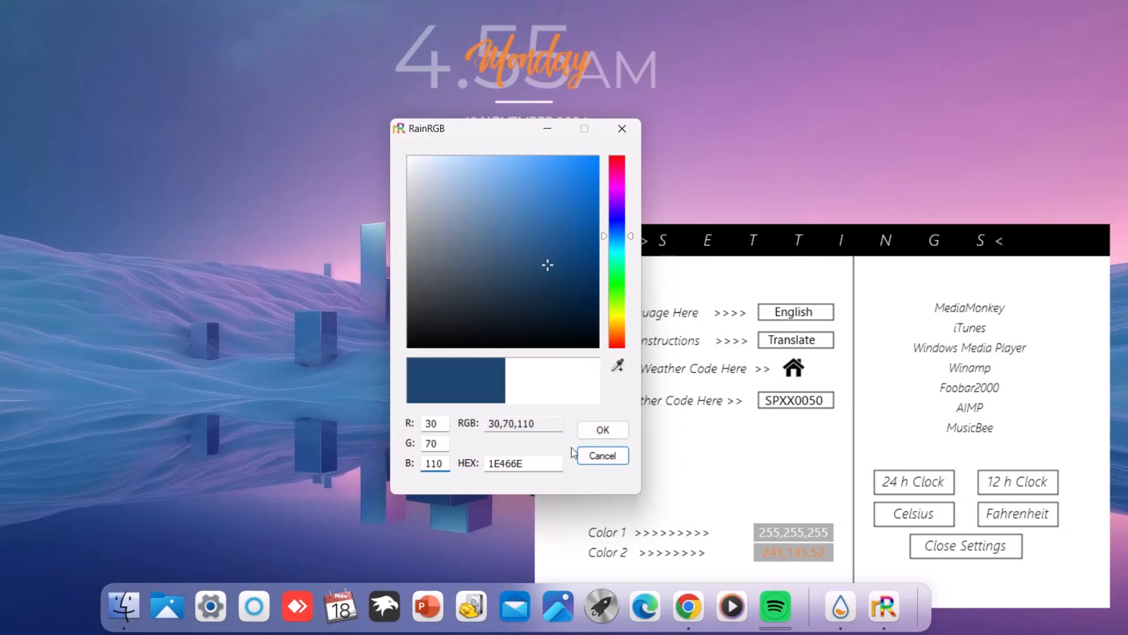
pyautogui.click(592, 431)
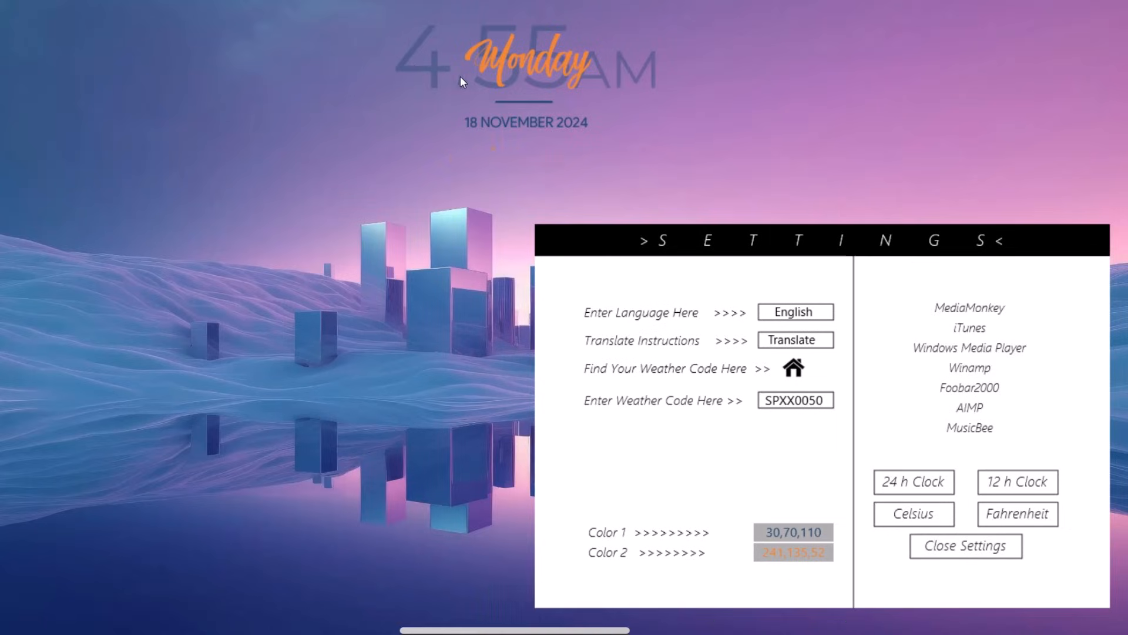
# Step: Set Color 2 to 245,247,255 in RainRGB so Monday lettering turns near-white
pyautogui.click(794, 561)
pyautogui.moveTo(548, 163); pyautogui.dragTo(419, 164)
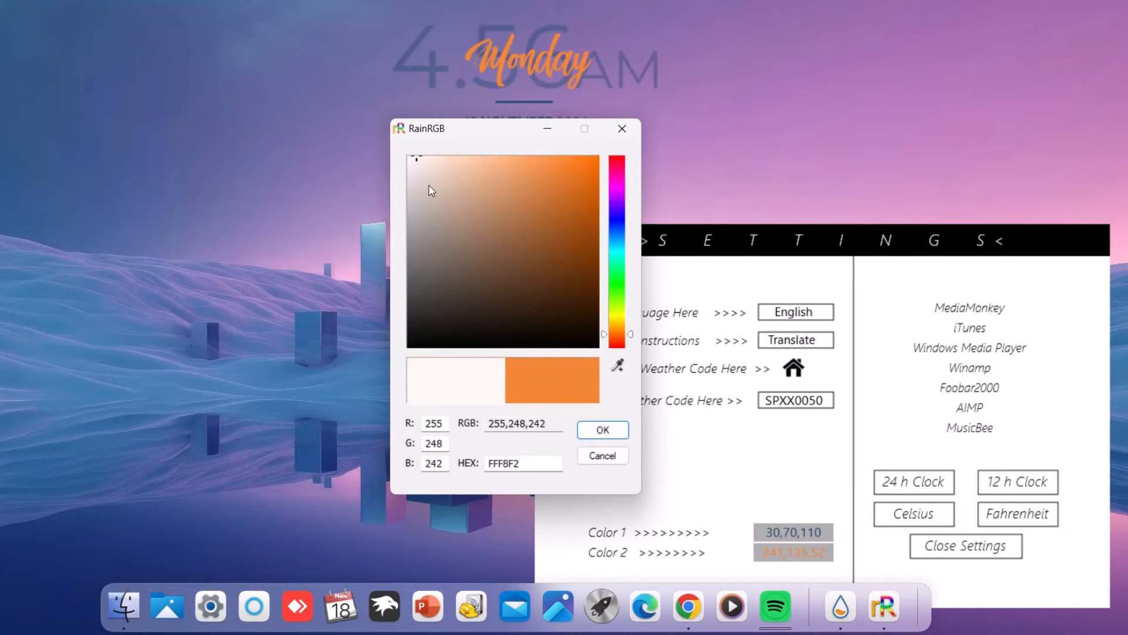
pyautogui.click(439, 428)
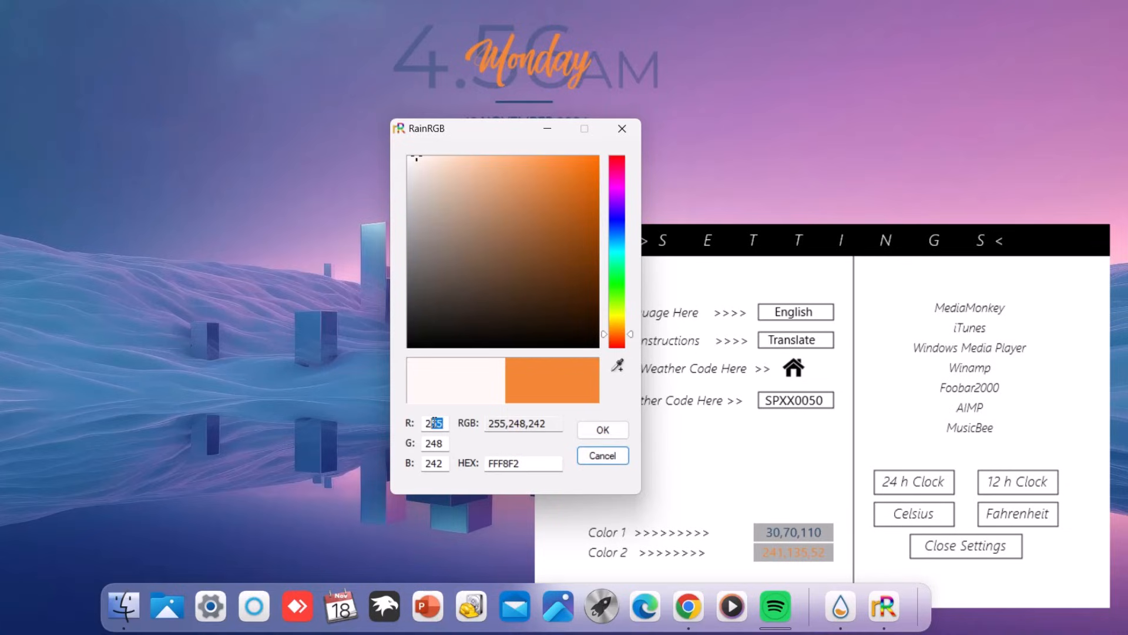
pyautogui.write('45')
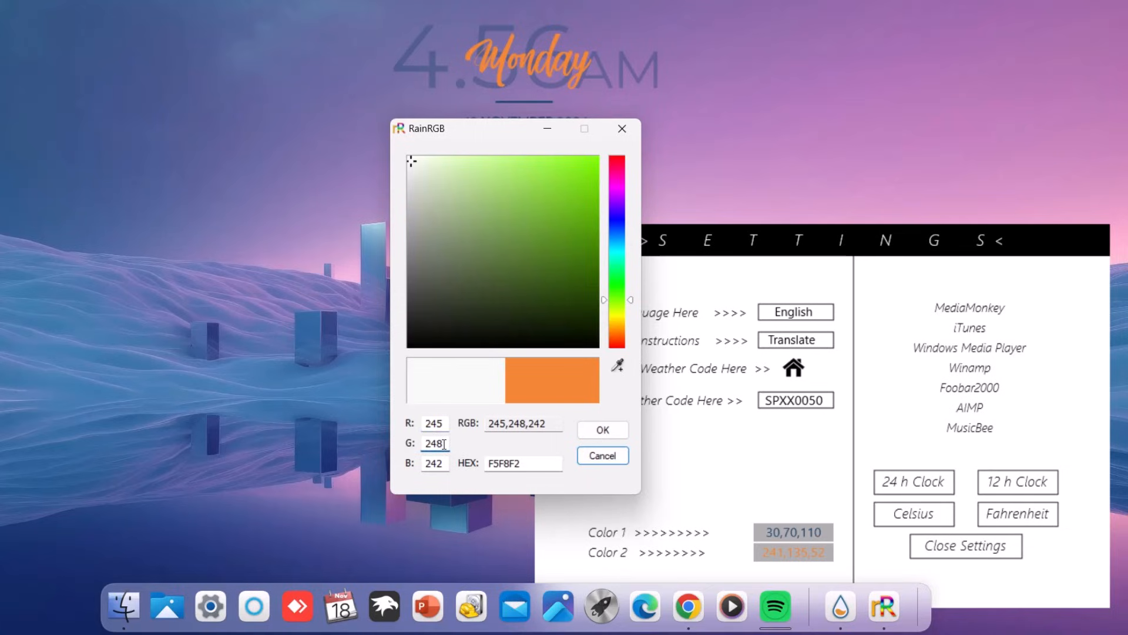
pyautogui.press('BackSpace')
pyautogui.write('7')
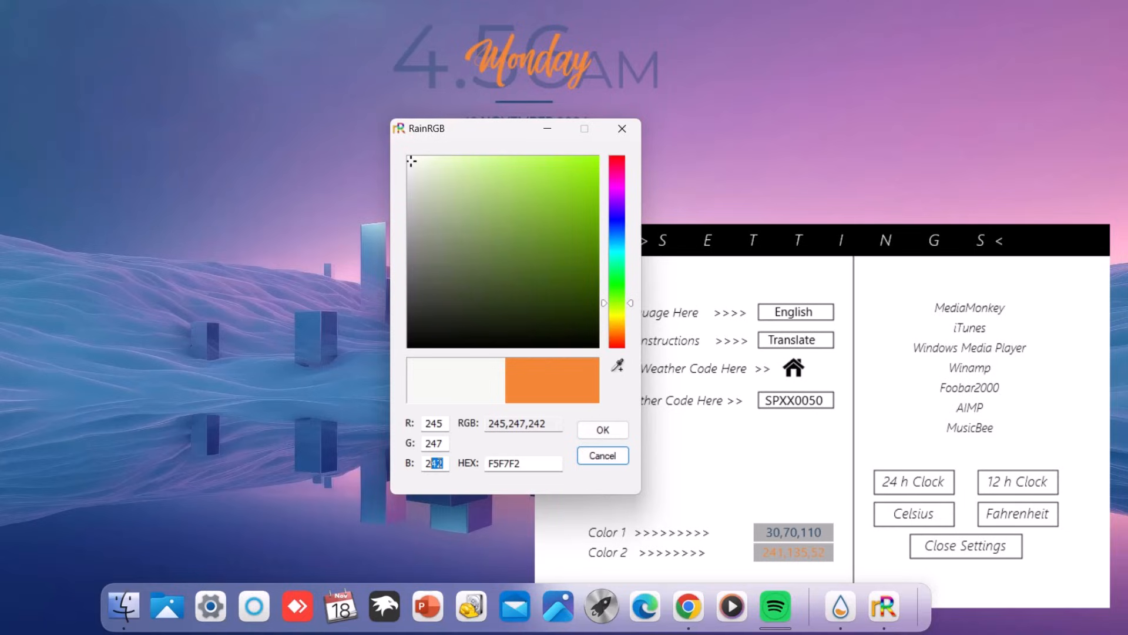
pyautogui.write('55')
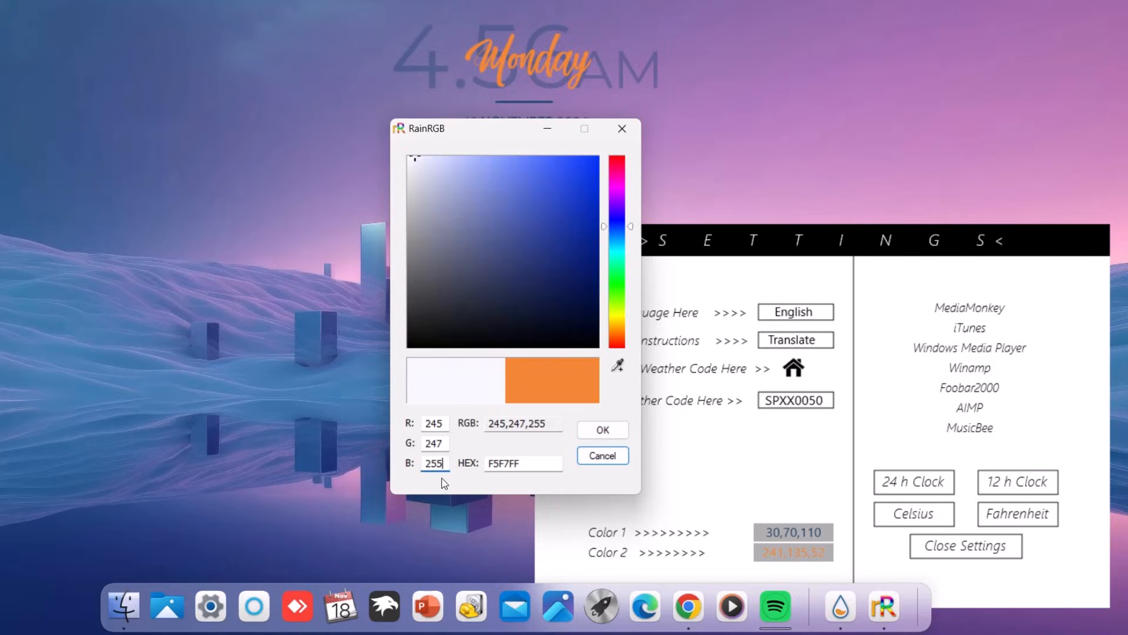
pyautogui.click(603, 430)
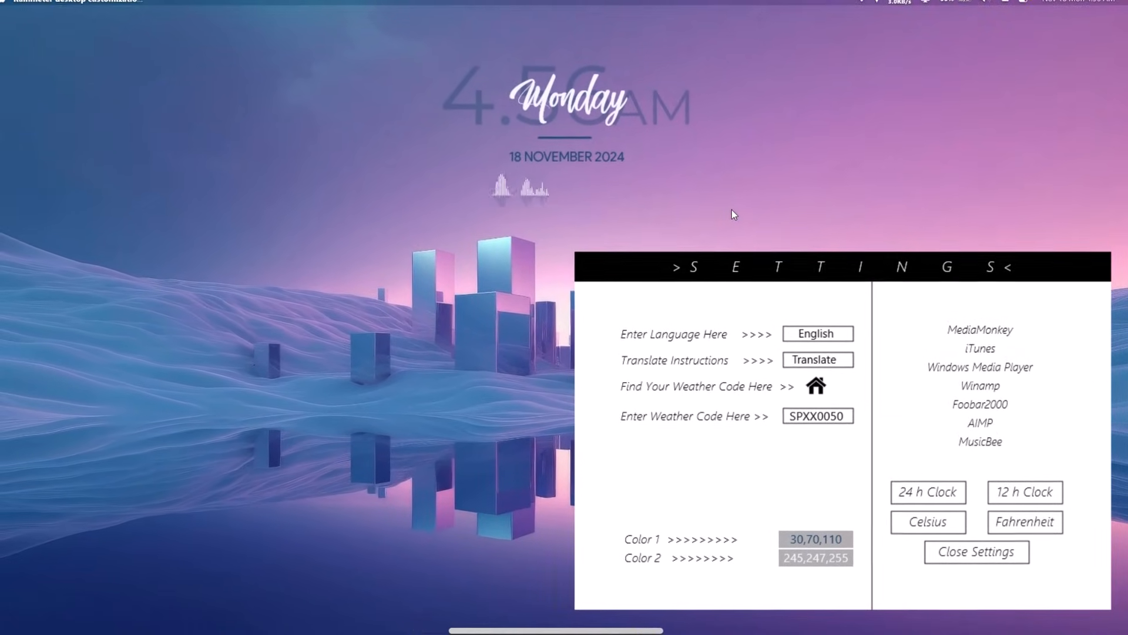
# Step: Close the clock settings panel, open Control Centre, and toggle Stage Manager on then off
pyautogui.moveTo(663, 271); pyautogui.dragTo(870, 217)
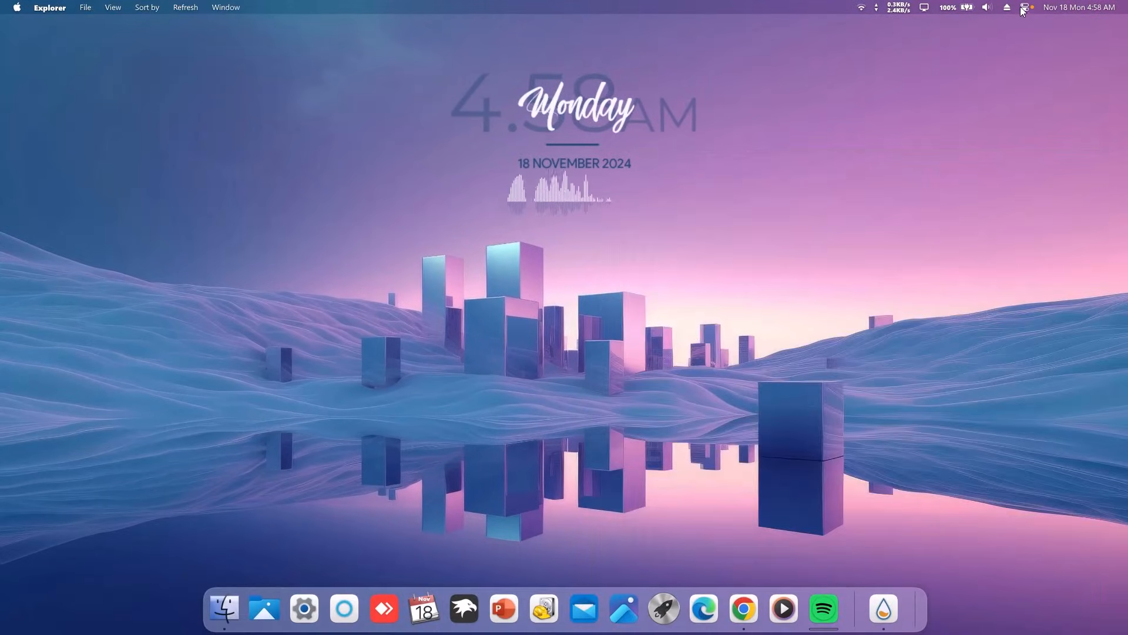
pyautogui.click(1023, 8)
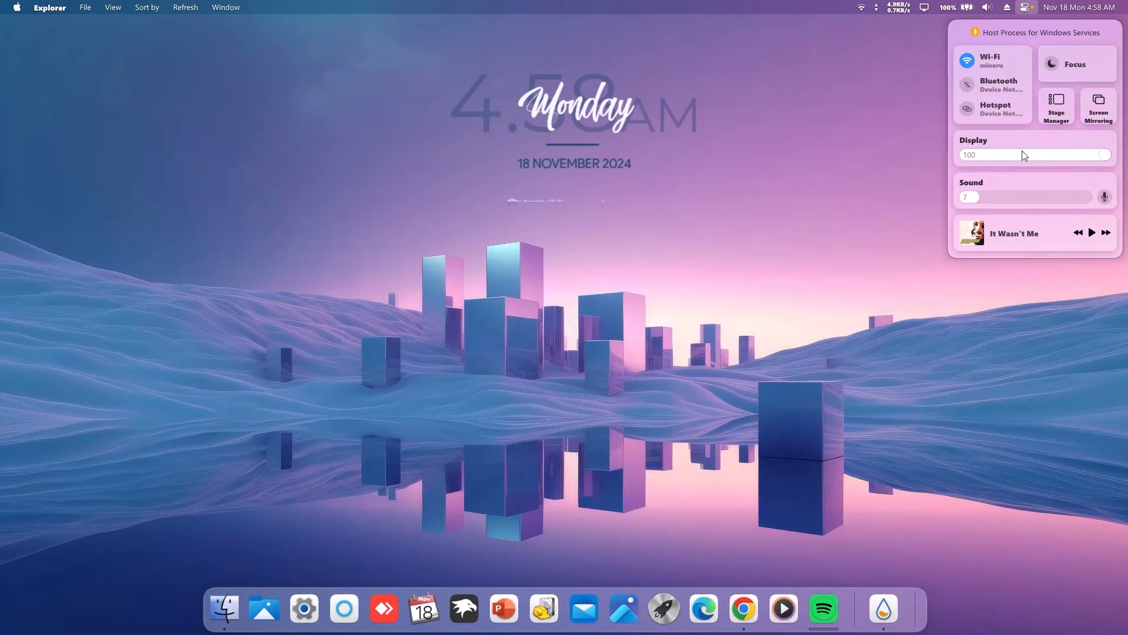
pyautogui.click(1058, 103)
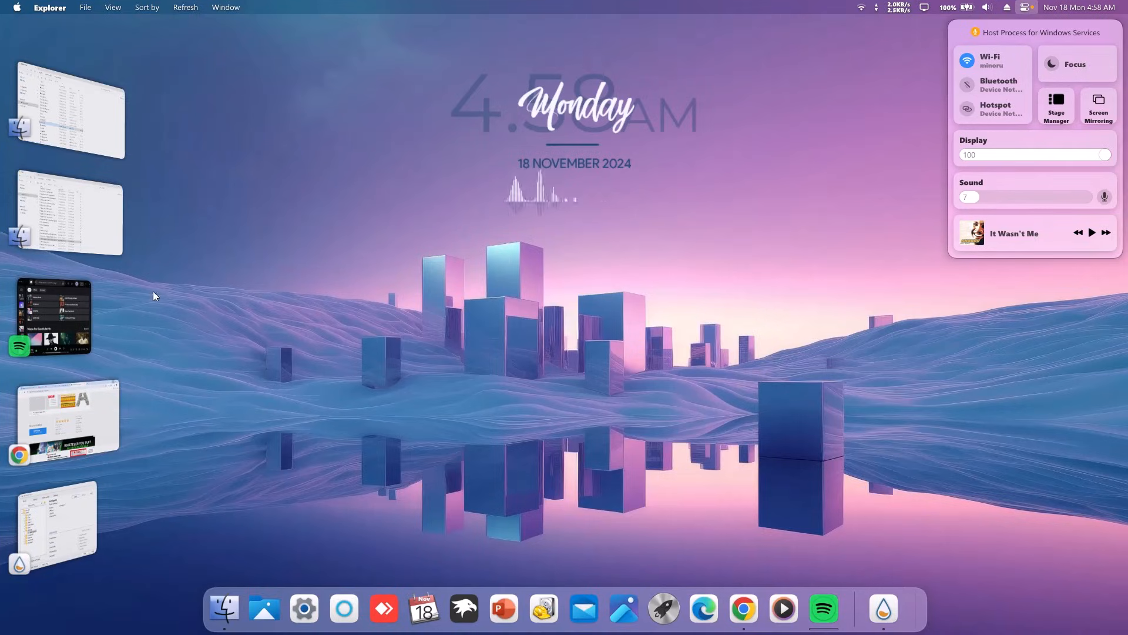
pyautogui.click(1062, 103)
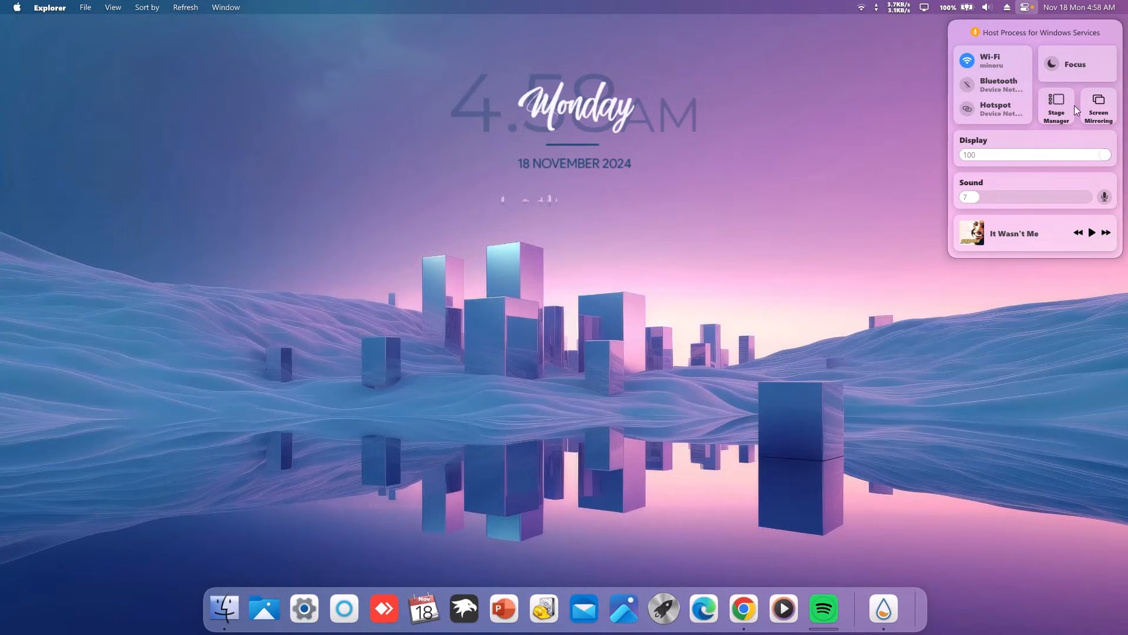
# Step: Dismiss the Control Centre and close the dock's options menu without changes
pyautogui.click(782, 189)
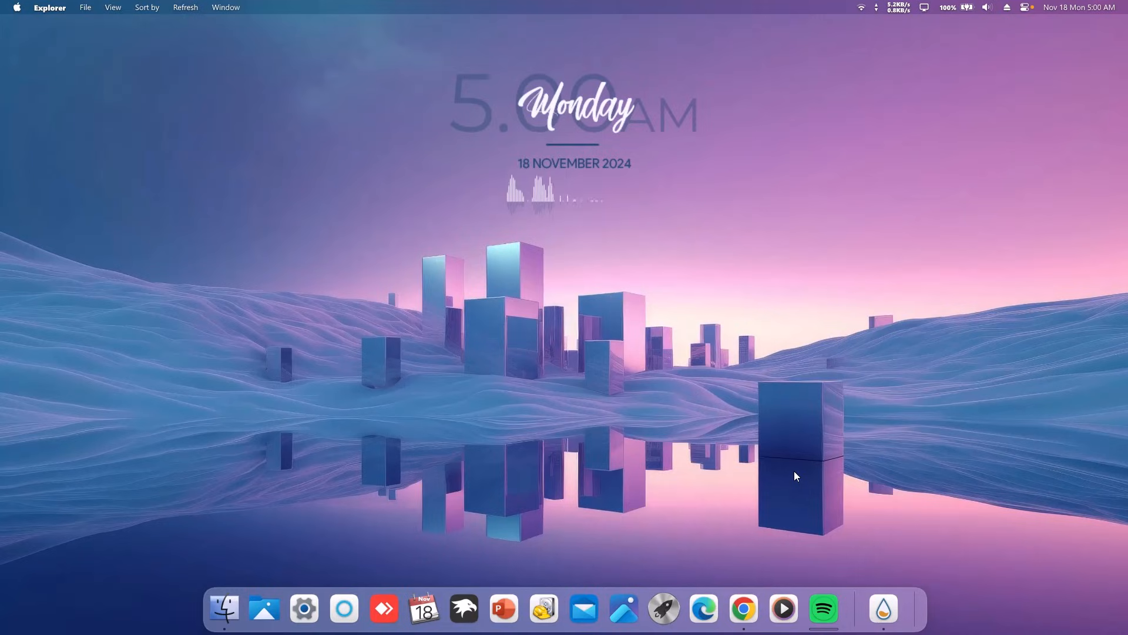
pyautogui.rightClick(909, 598)
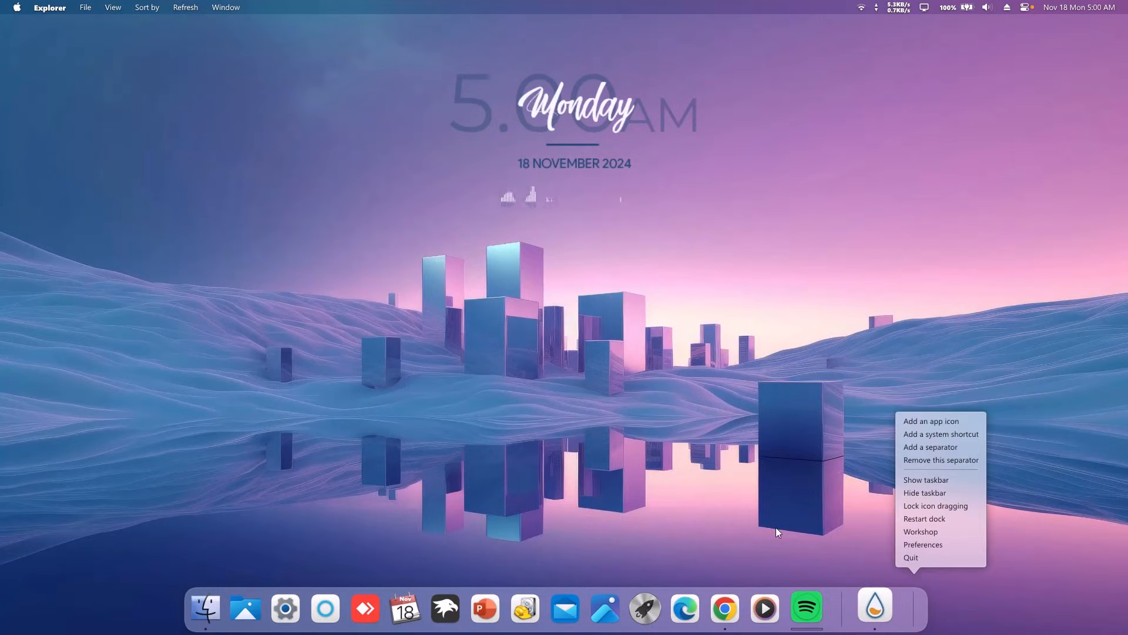
pyautogui.click(682, 446)
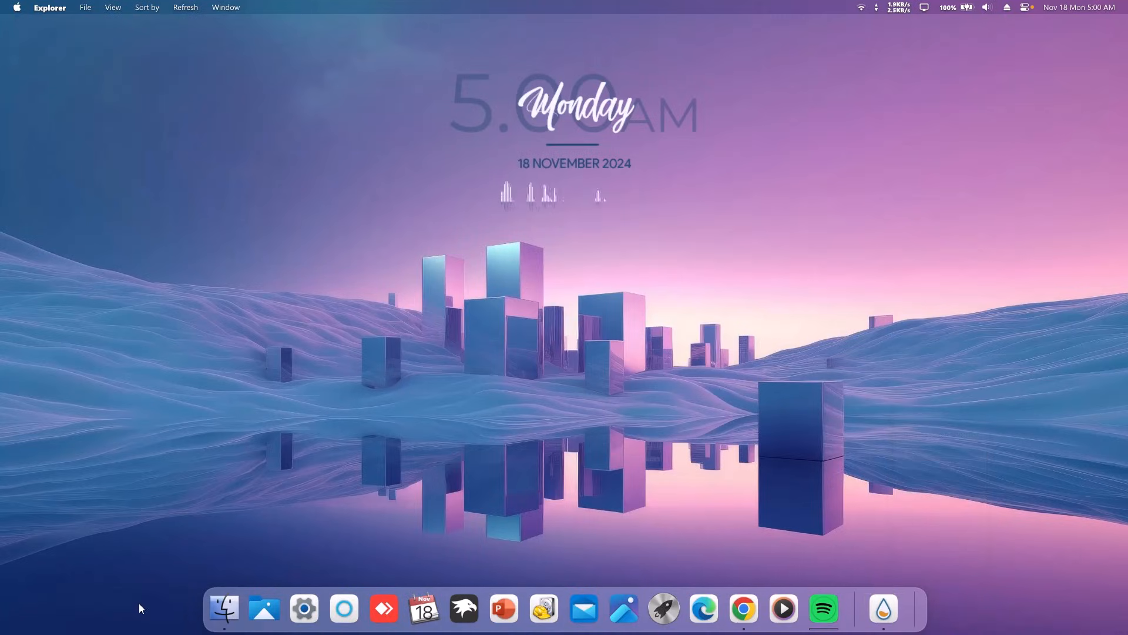
# Step: Open the Windows (C:) drive in the file browser, then minimize it
pyautogui.click(217, 609)
pyautogui.click(27, 290)
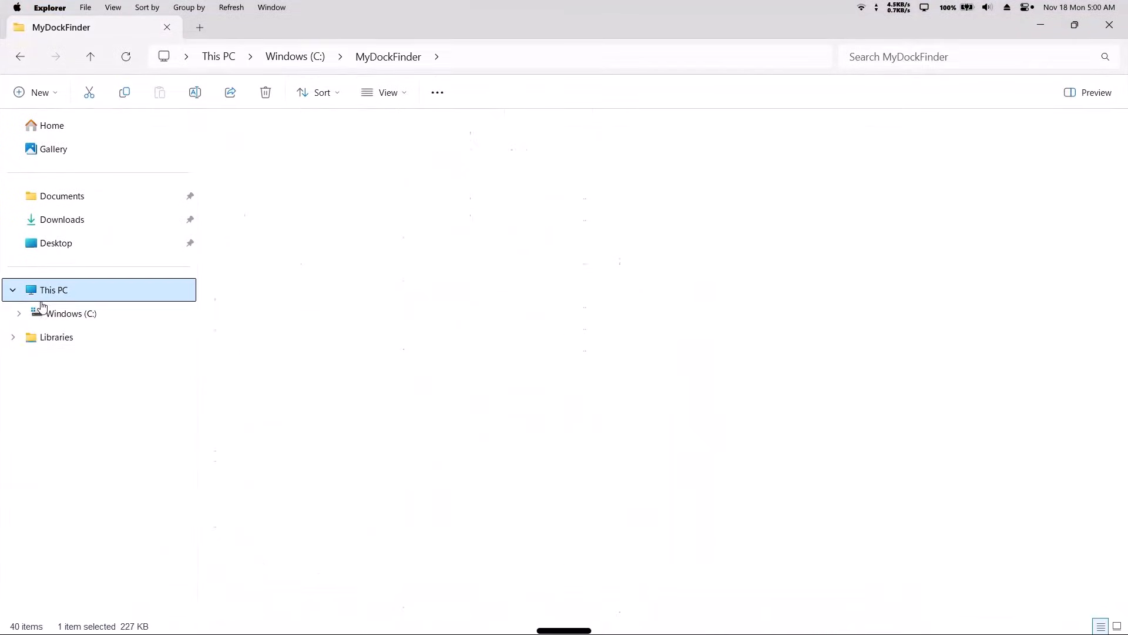
pyautogui.click(59, 313)
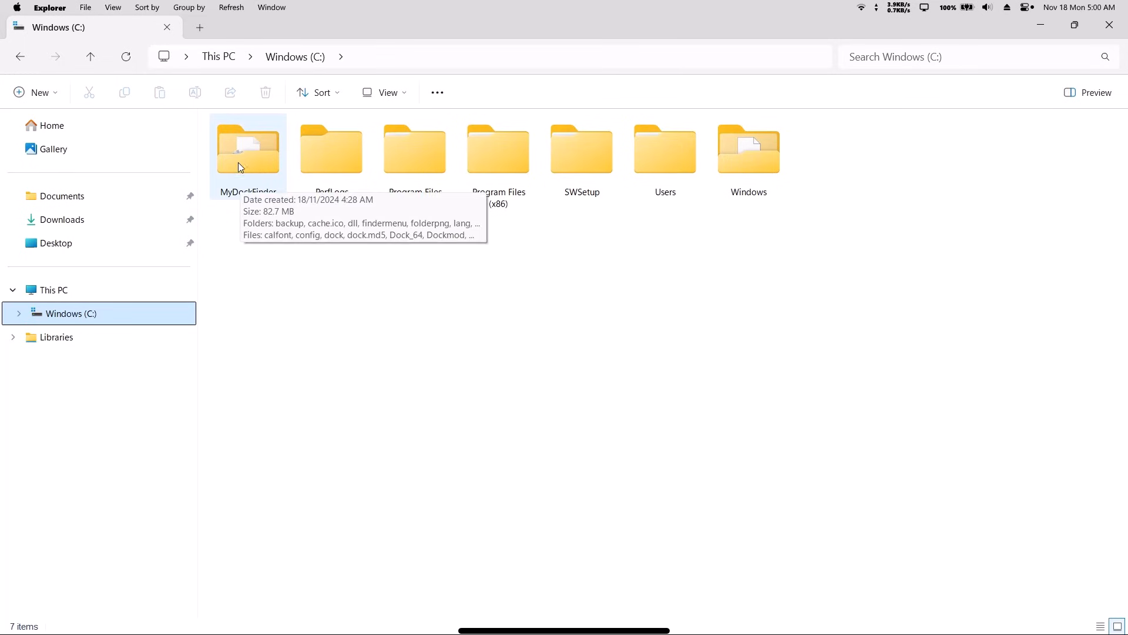
pyautogui.click(1042, 24)
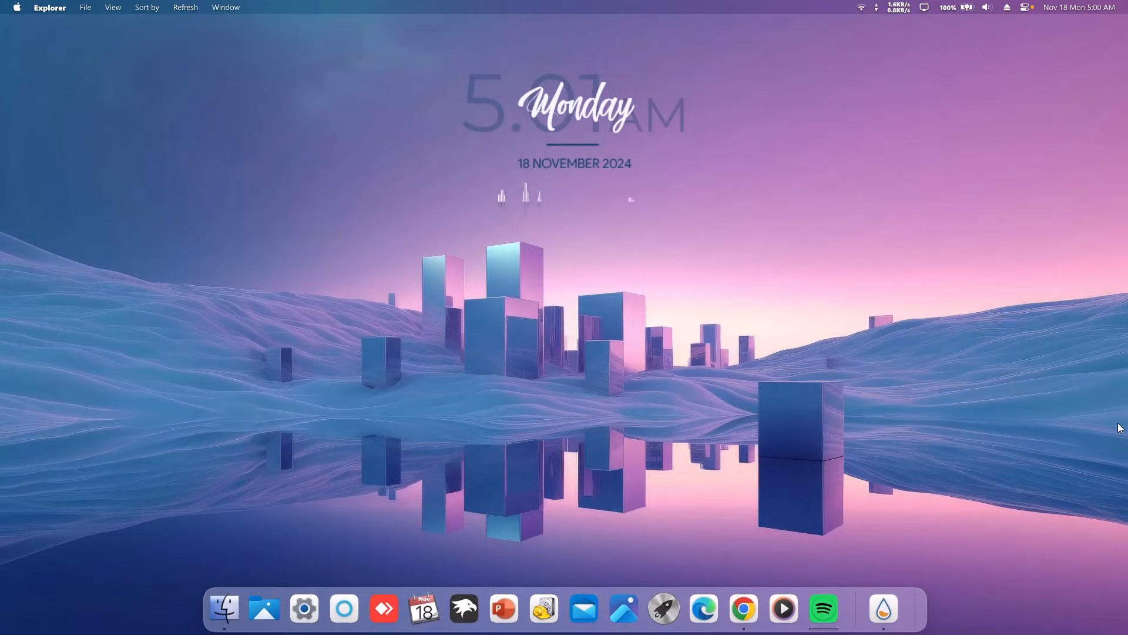